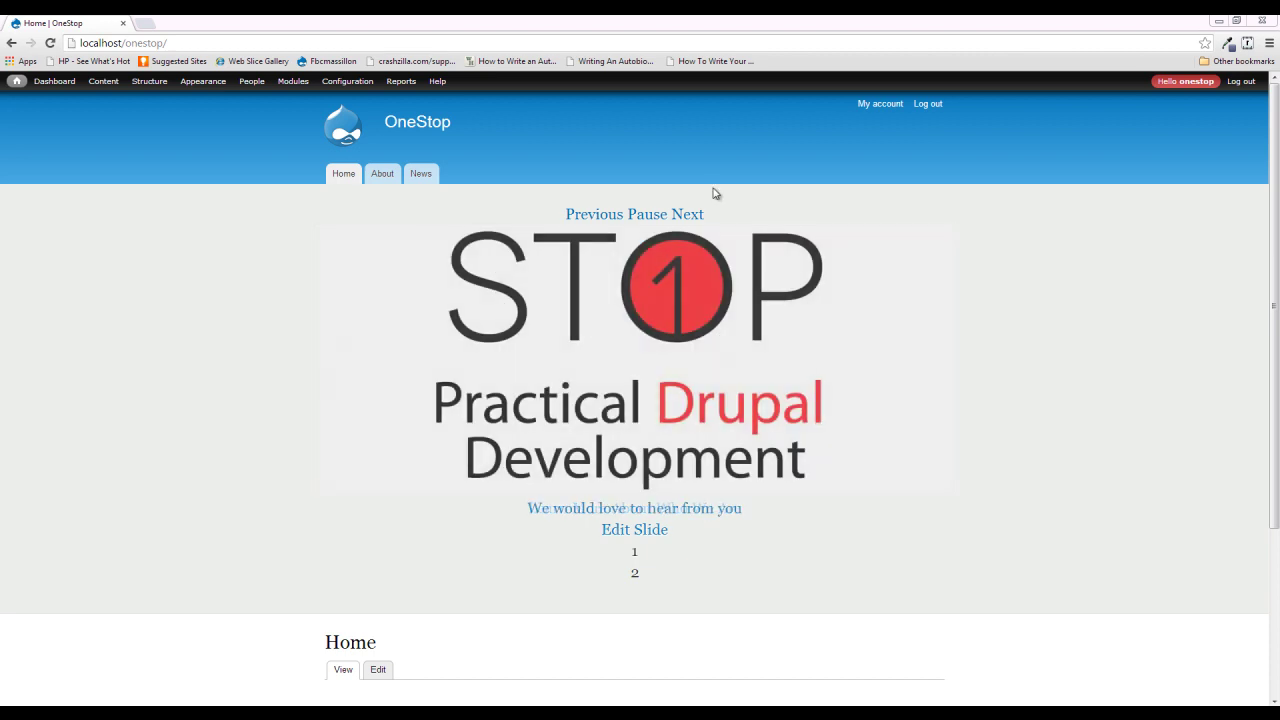
# Open the Who We Are page from the site's About tab.
pyautogui.click(384, 180)
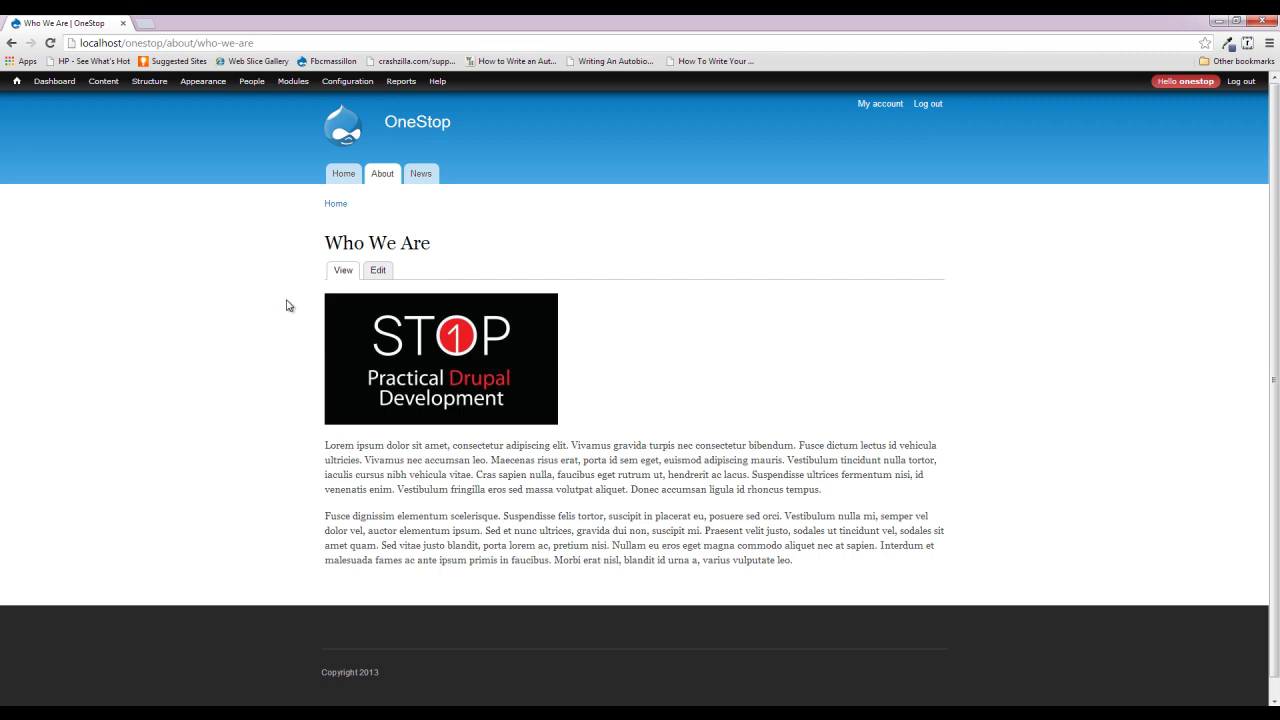
# Start a new view named 'Sidebars' that lists About content.
pyautogui.moveTo(149, 82)
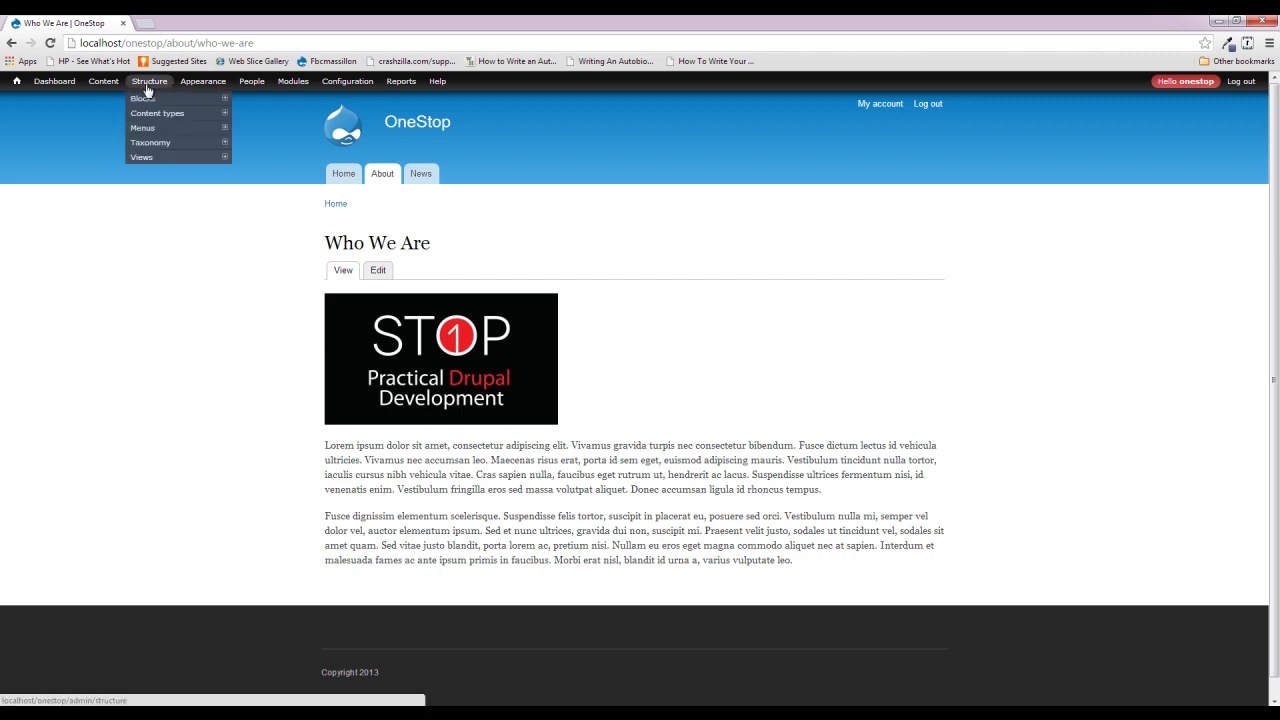
pyautogui.moveTo(153, 145)
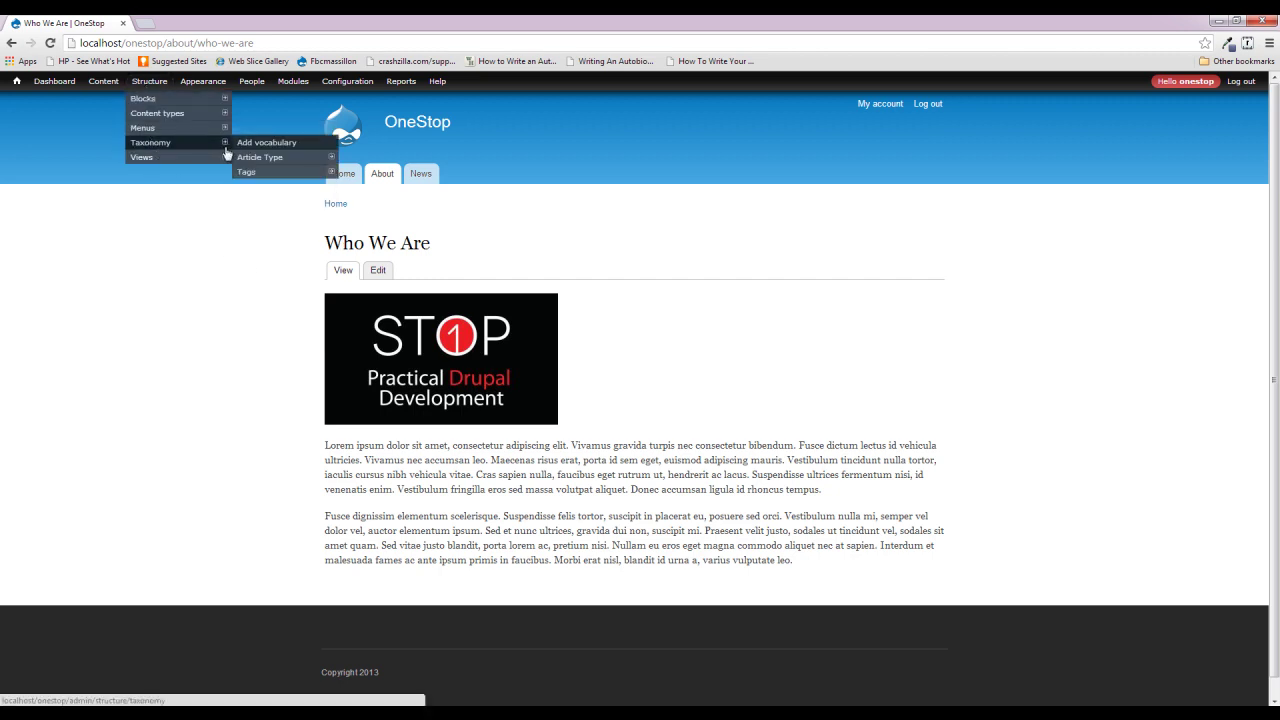
pyautogui.click(298, 155)
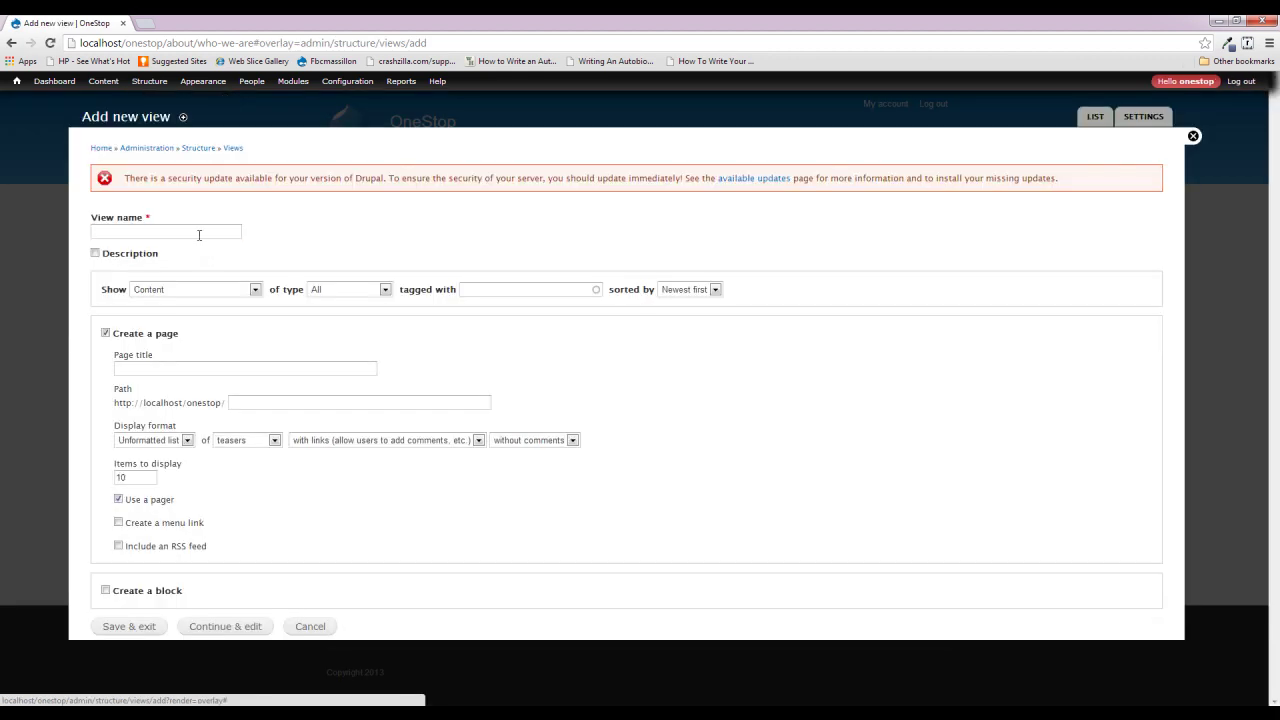
pyautogui.click(237, 235)
pyautogui.write('Sid')
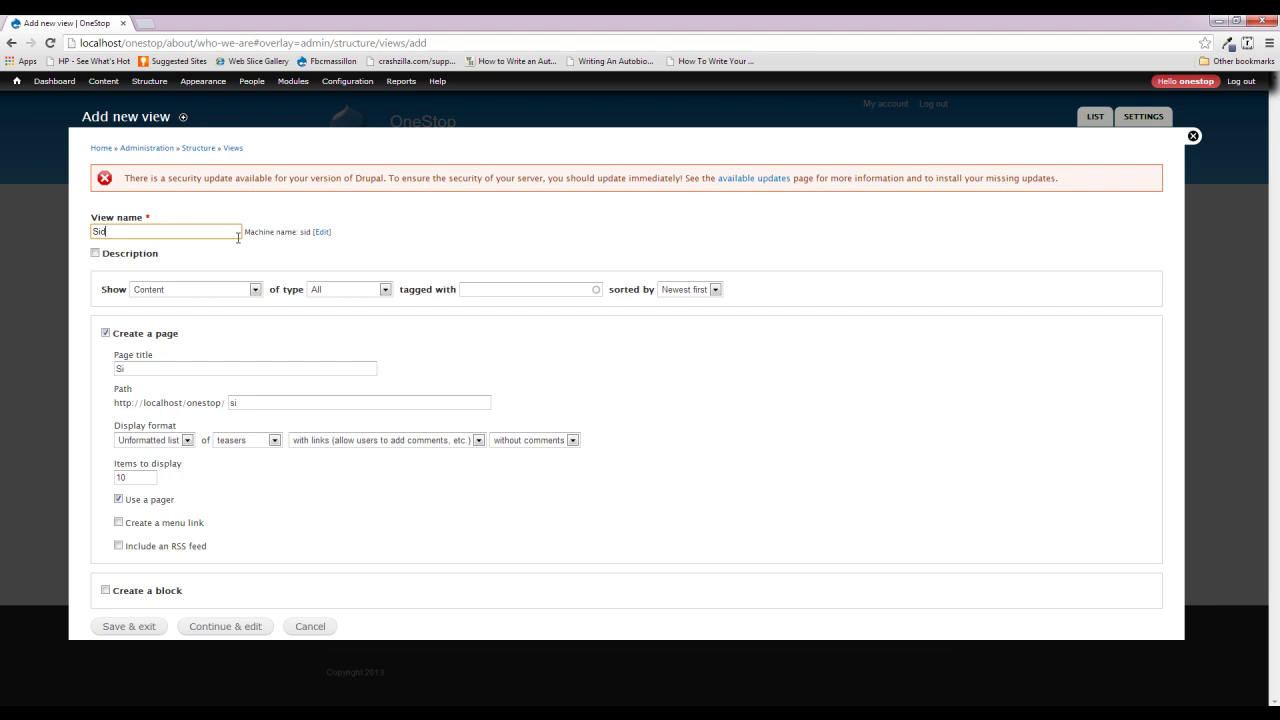
pyautogui.write('ebars')
pyautogui.click(341, 291)
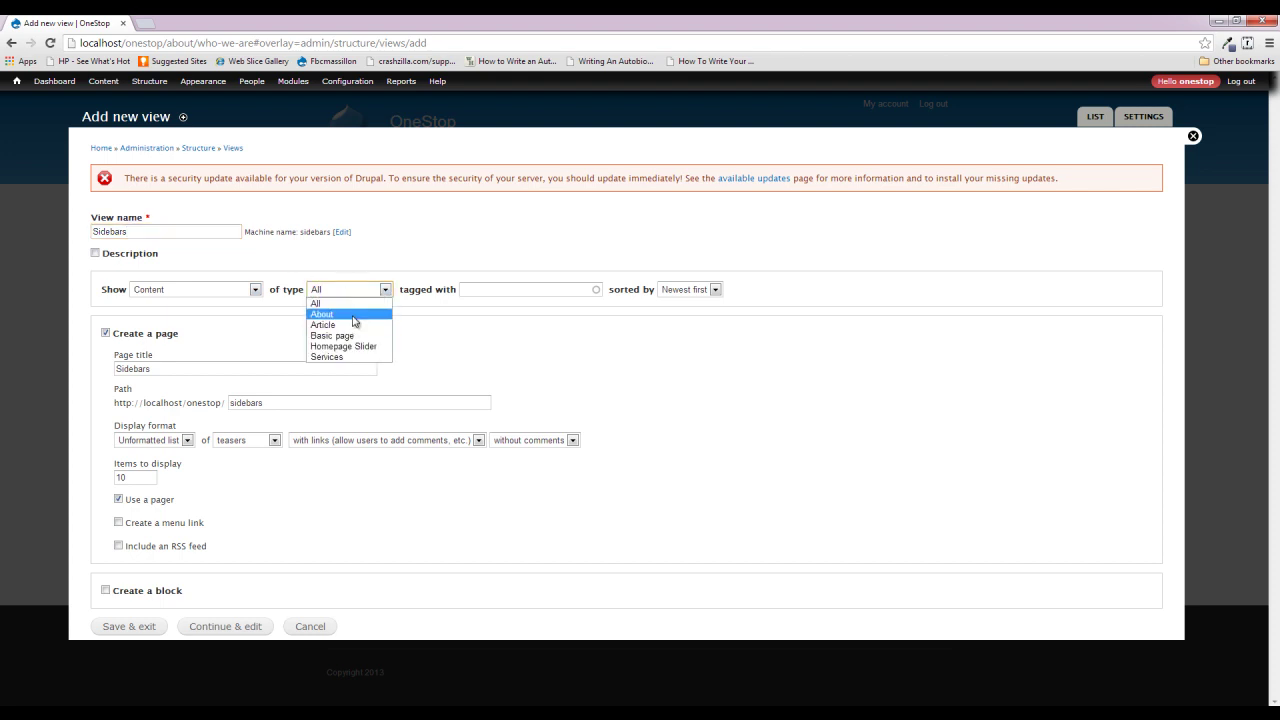
pyautogui.click(350, 314)
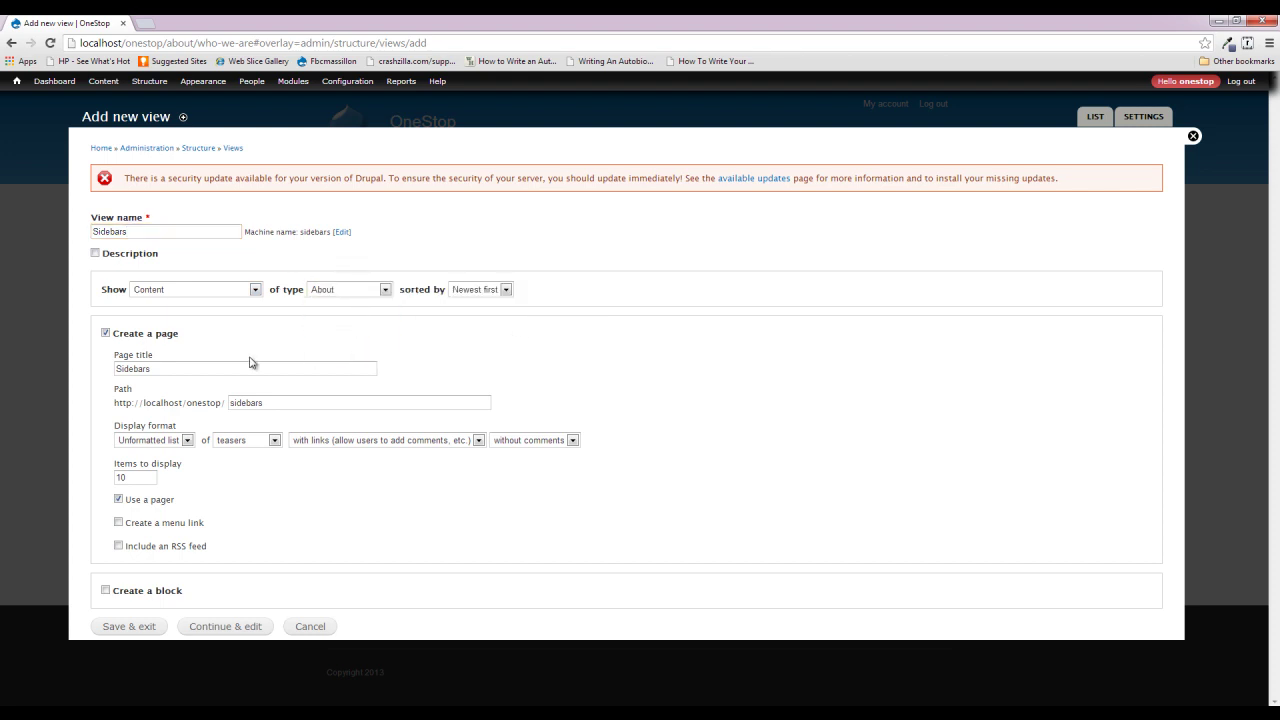
# Make the view create a block instead of a page, with empty items per page and block title.
pyautogui.click(161, 338)
pyautogui.click(164, 381)
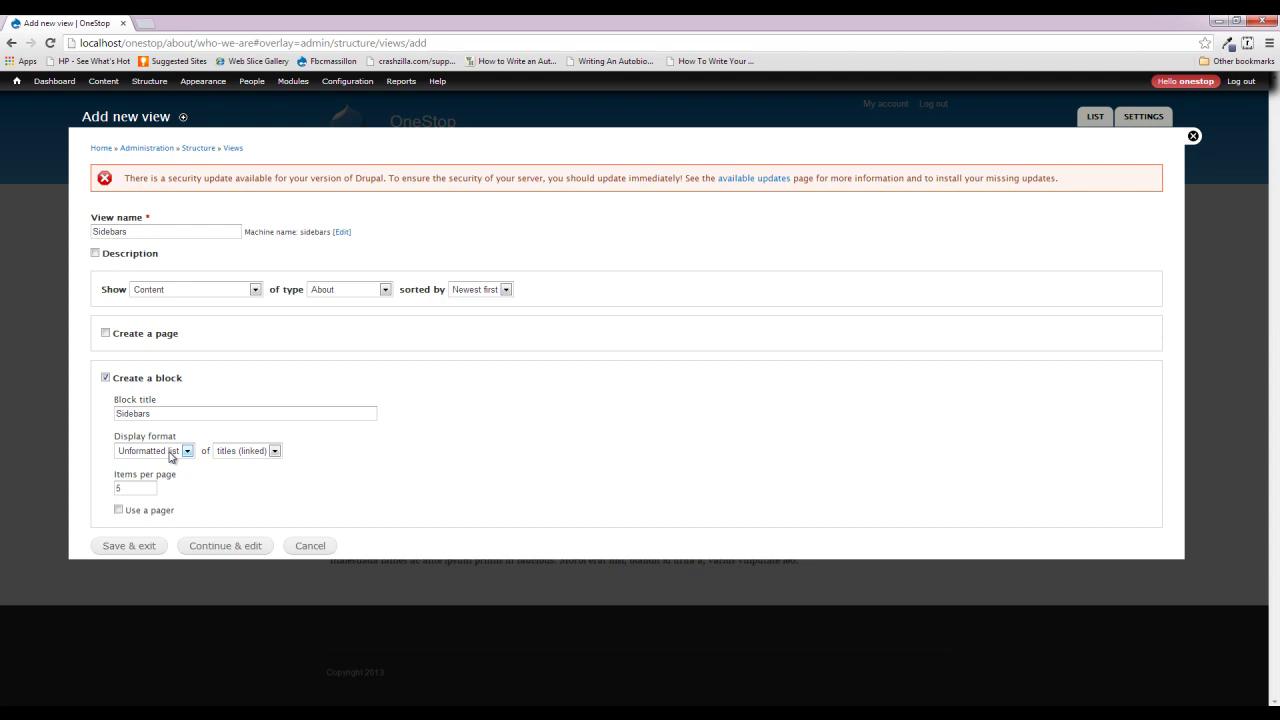
pyautogui.doubleClick(142, 489)
pyautogui.press('BackSpace')
pyautogui.click(265, 487)
pyautogui.doubleClick(160, 414)
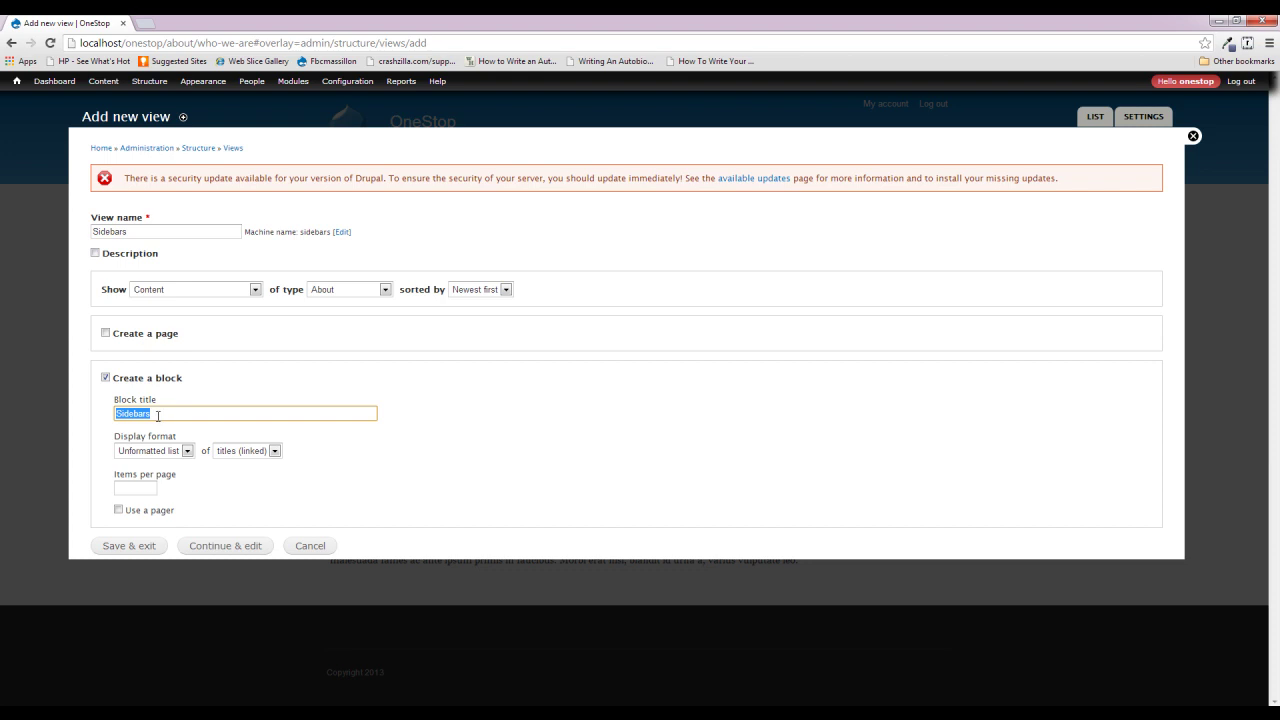
pyautogui.press('BackSpace')
# Save the Sidebars view after previewing its What We Do and Who We Are list, then close the editor.
pyautogui.click(212, 549)
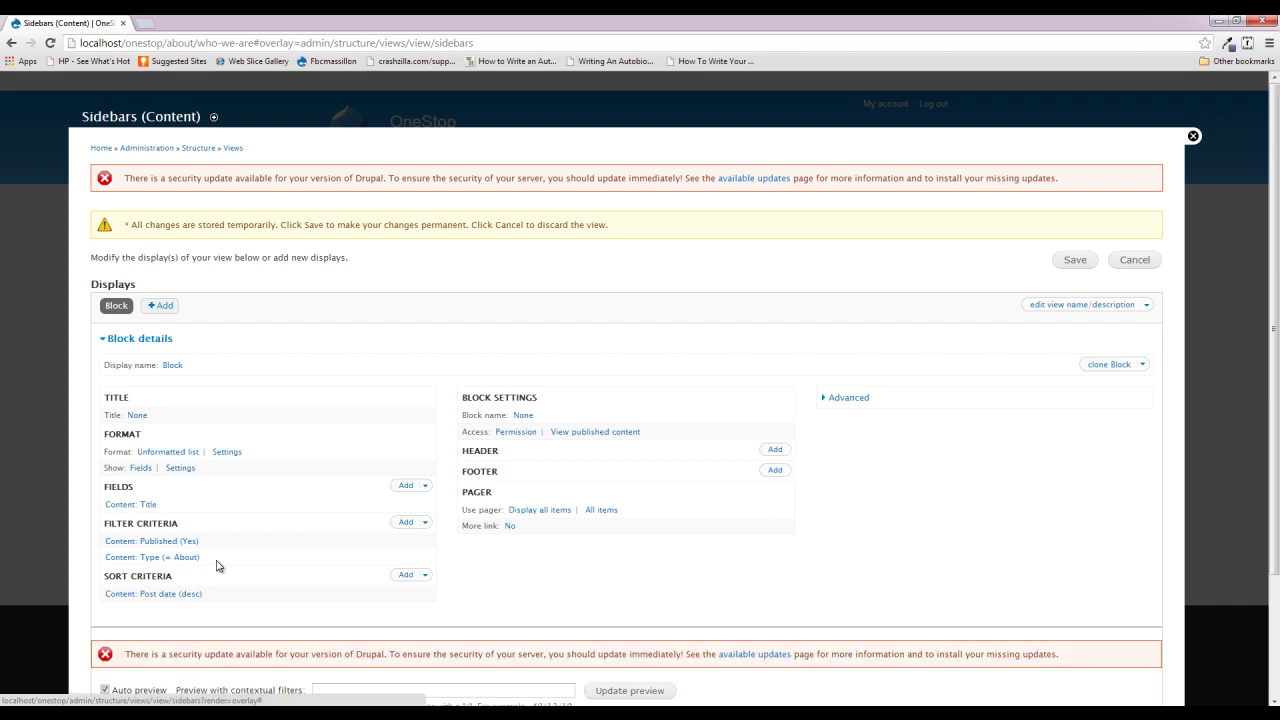
pyautogui.scroll(-3, 217, 566)
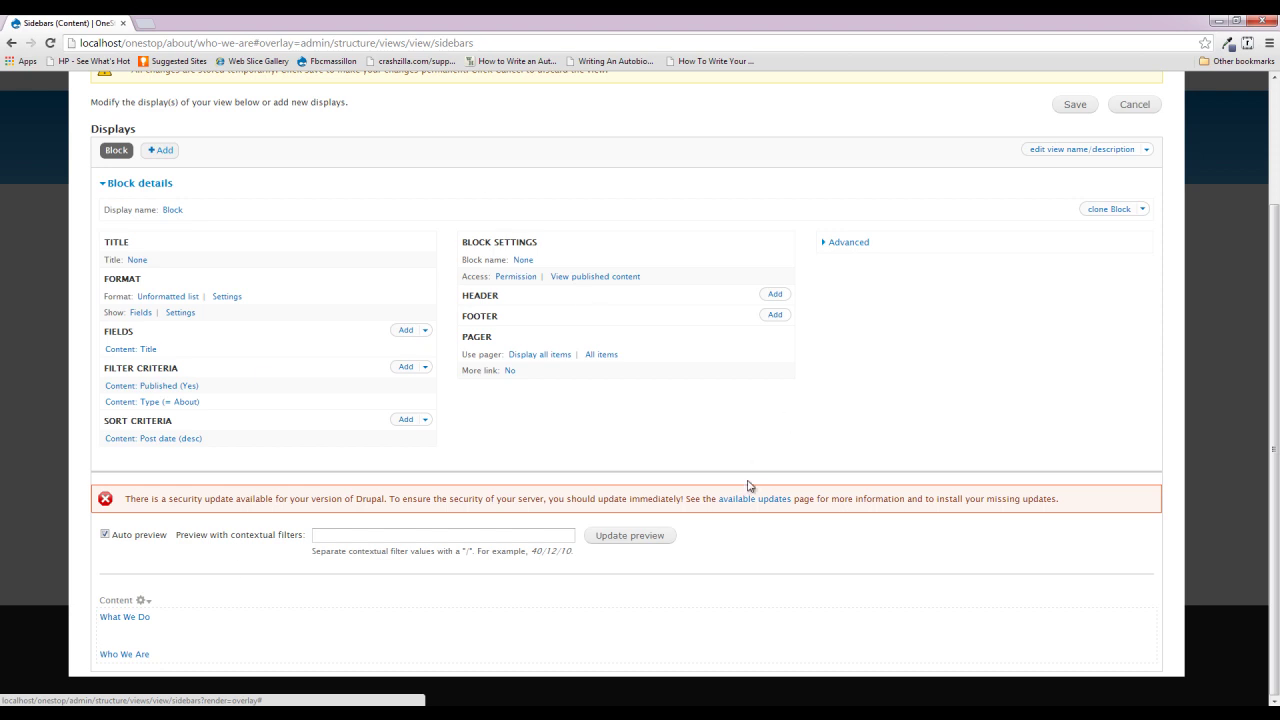
pyautogui.scroll(2, 1136, 387)
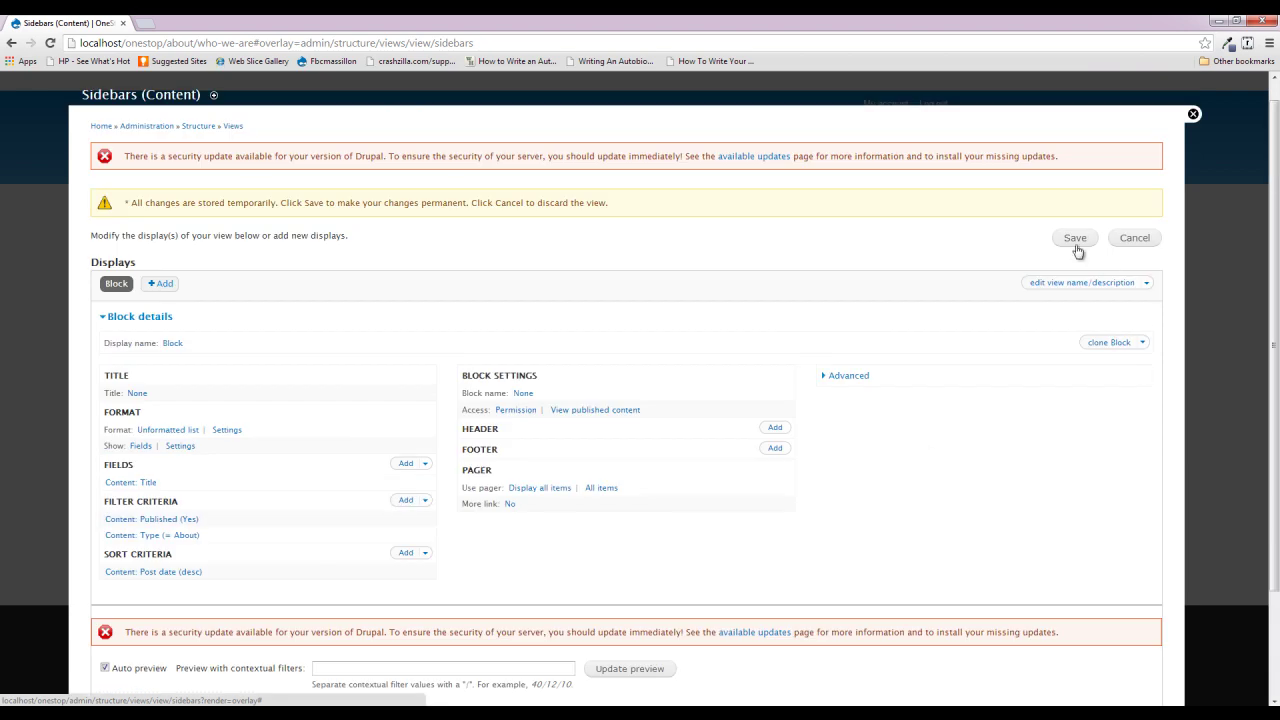
pyautogui.click(1075, 240)
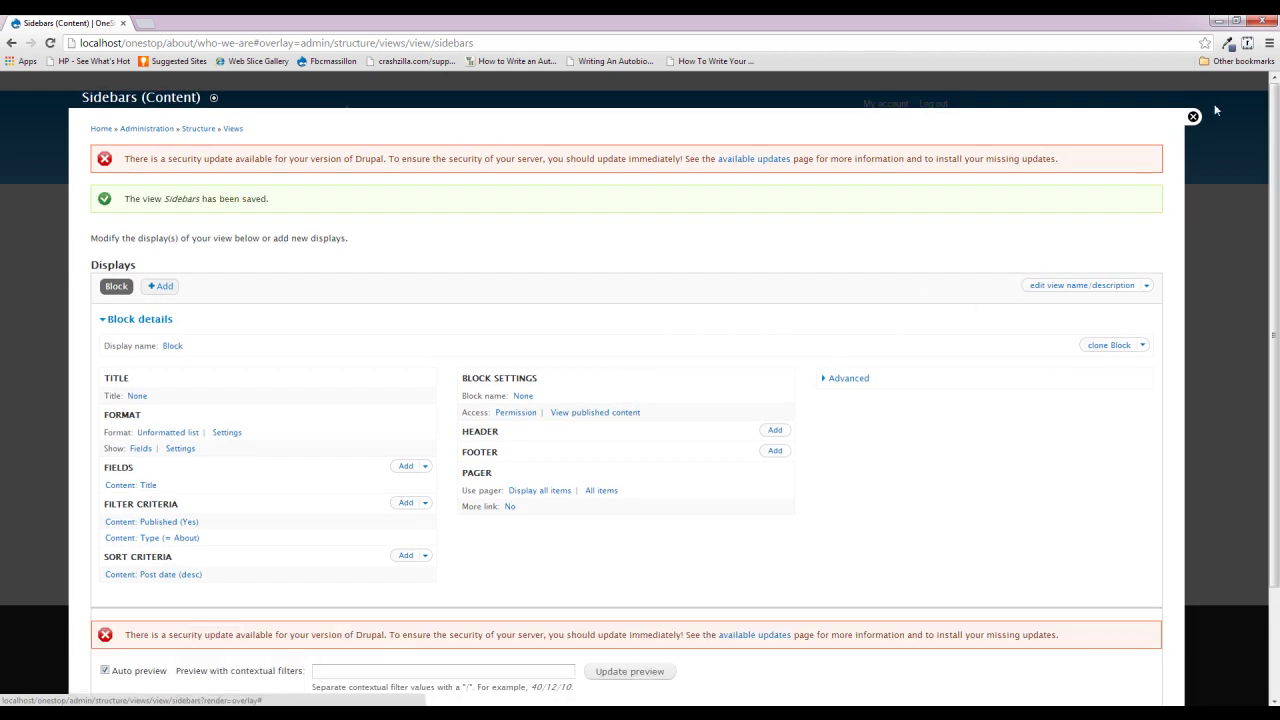
pyautogui.click(1193, 118)
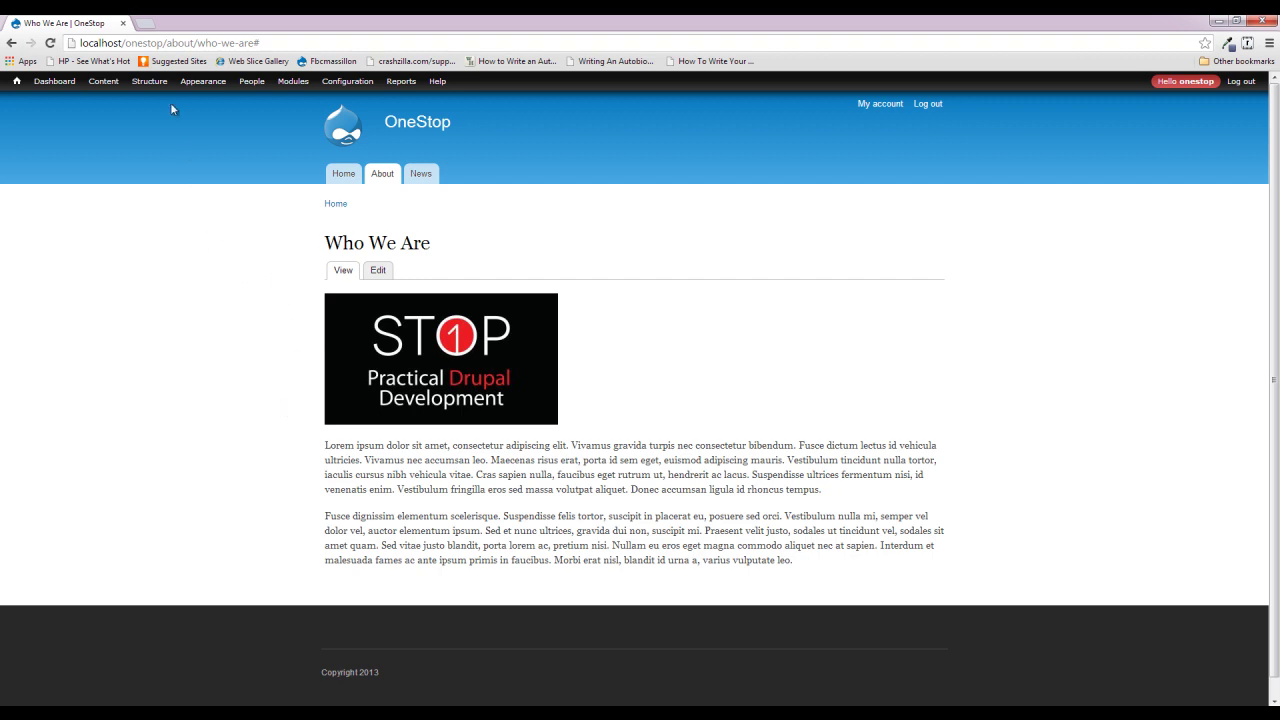
# Place the View: Sidebars block in the Sidebar first region and save the block layout.
pyautogui.moveTo(156, 94)
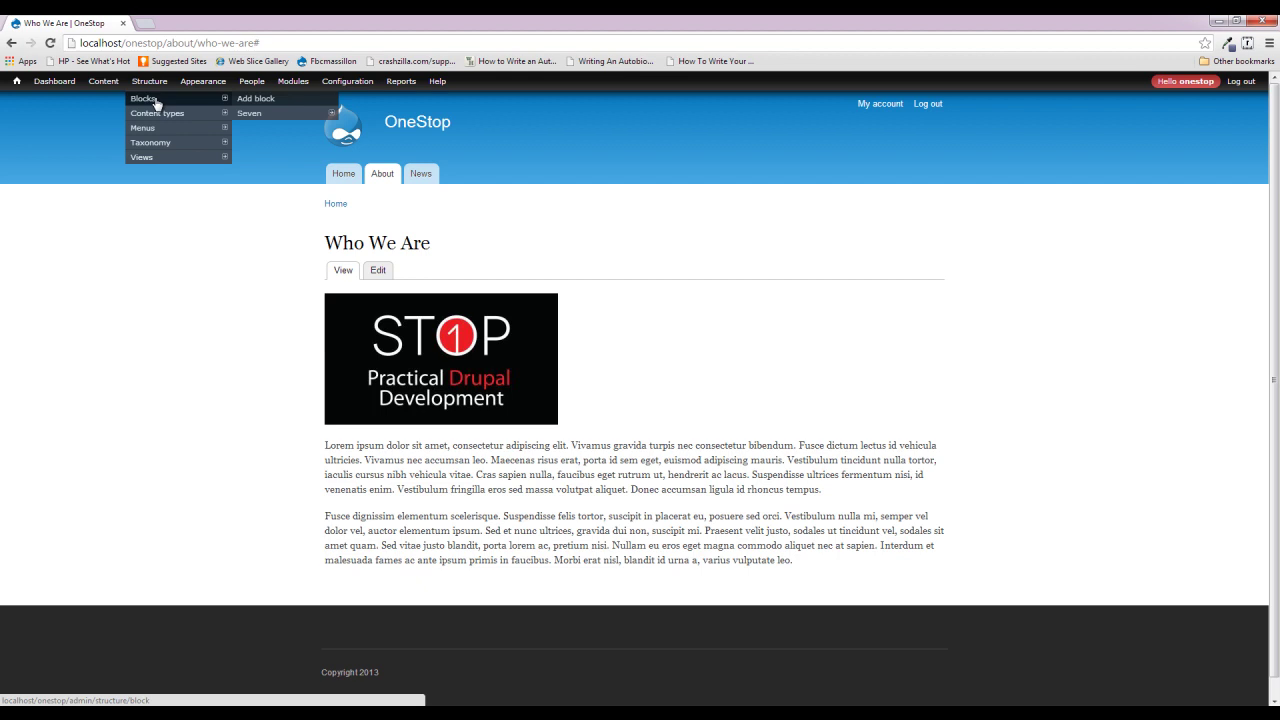
pyautogui.click(157, 101)
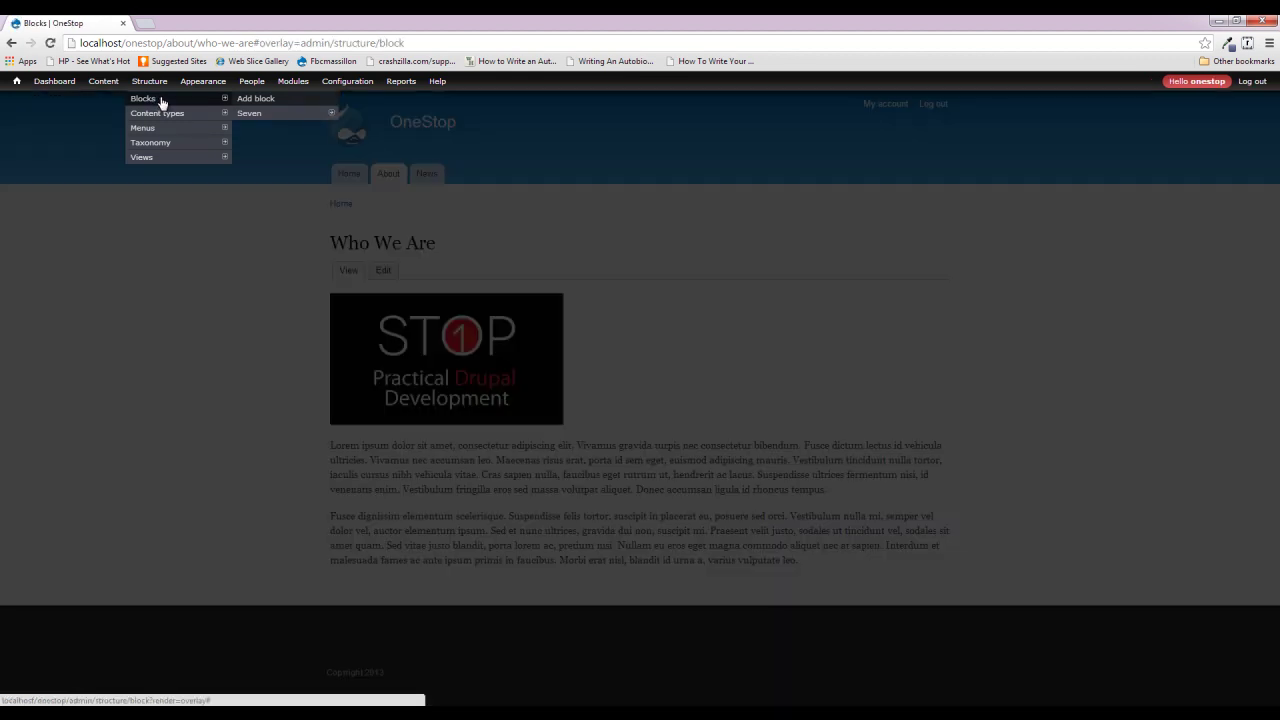
pyautogui.scroll(-8, 462, 441)
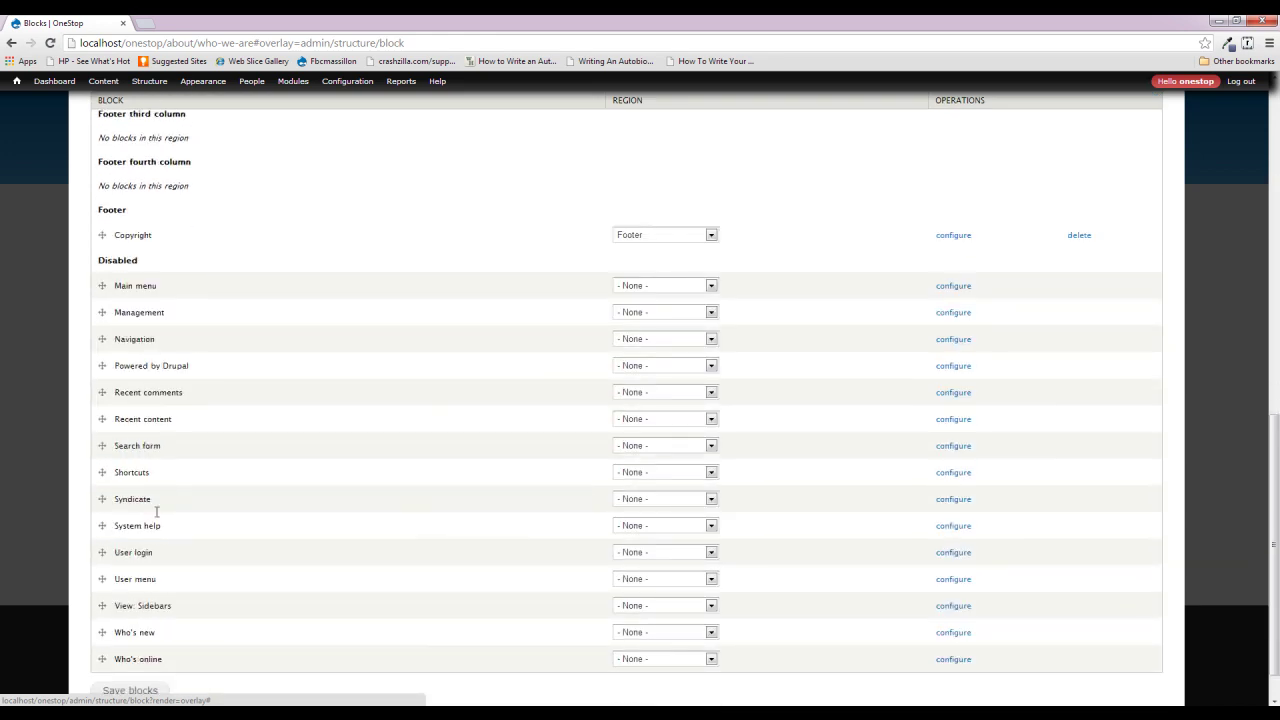
pyautogui.click(655, 607)
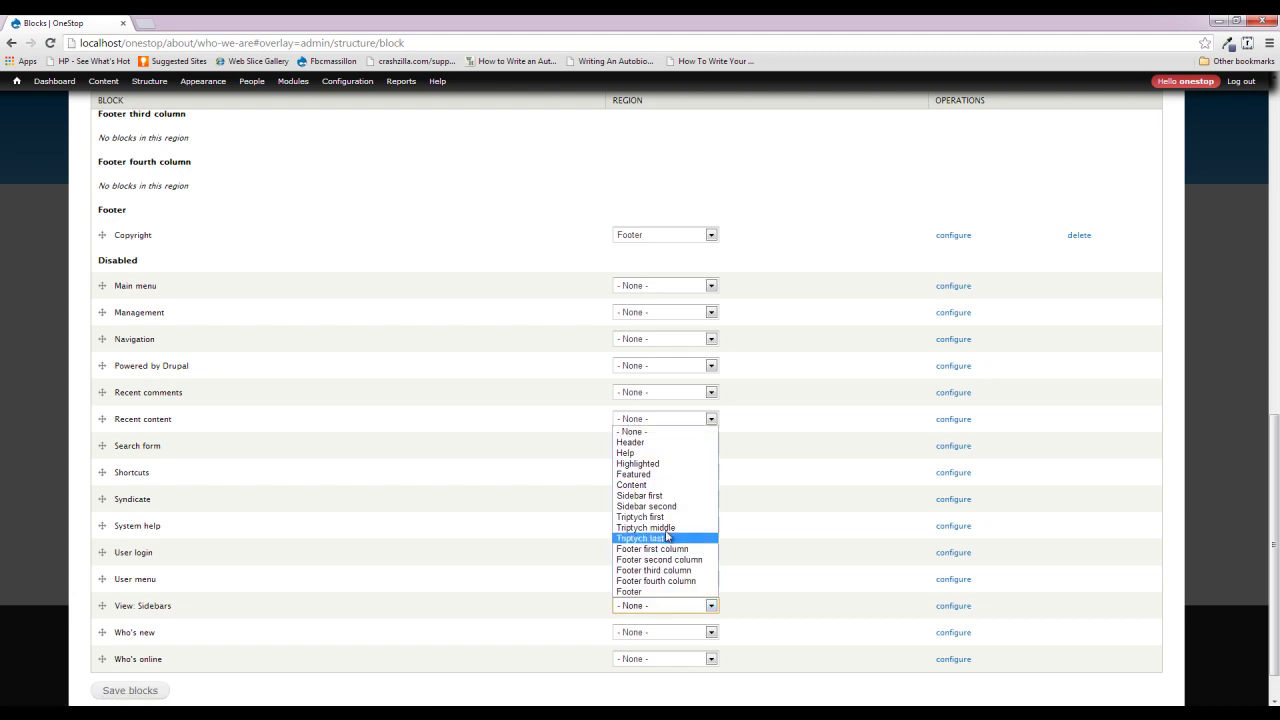
pyautogui.click(679, 497)
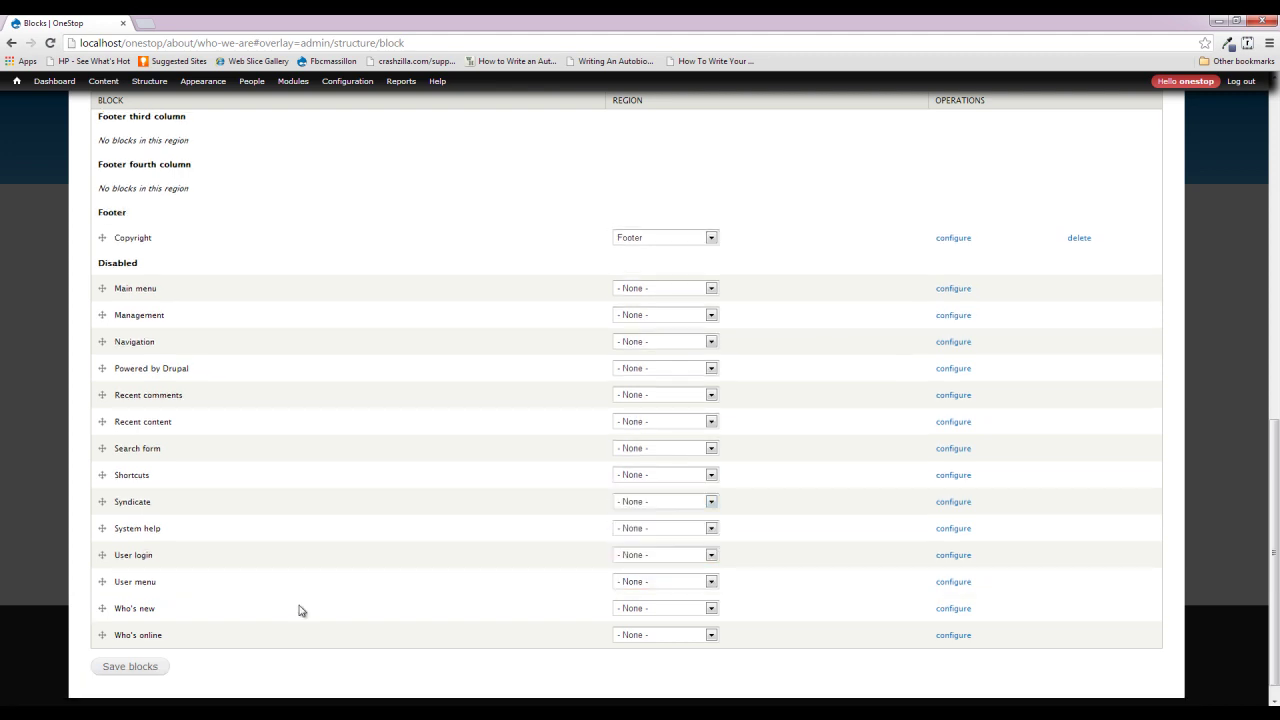
pyautogui.click(130, 668)
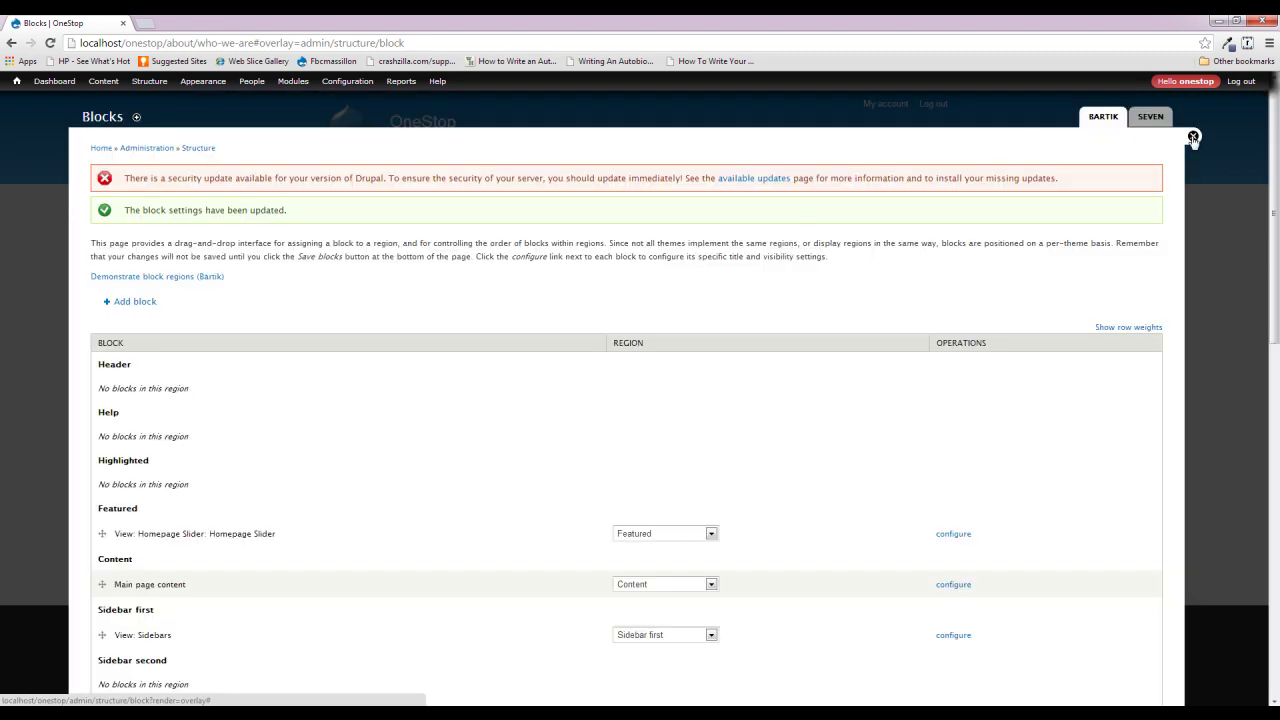
pyautogui.click(1193, 137)
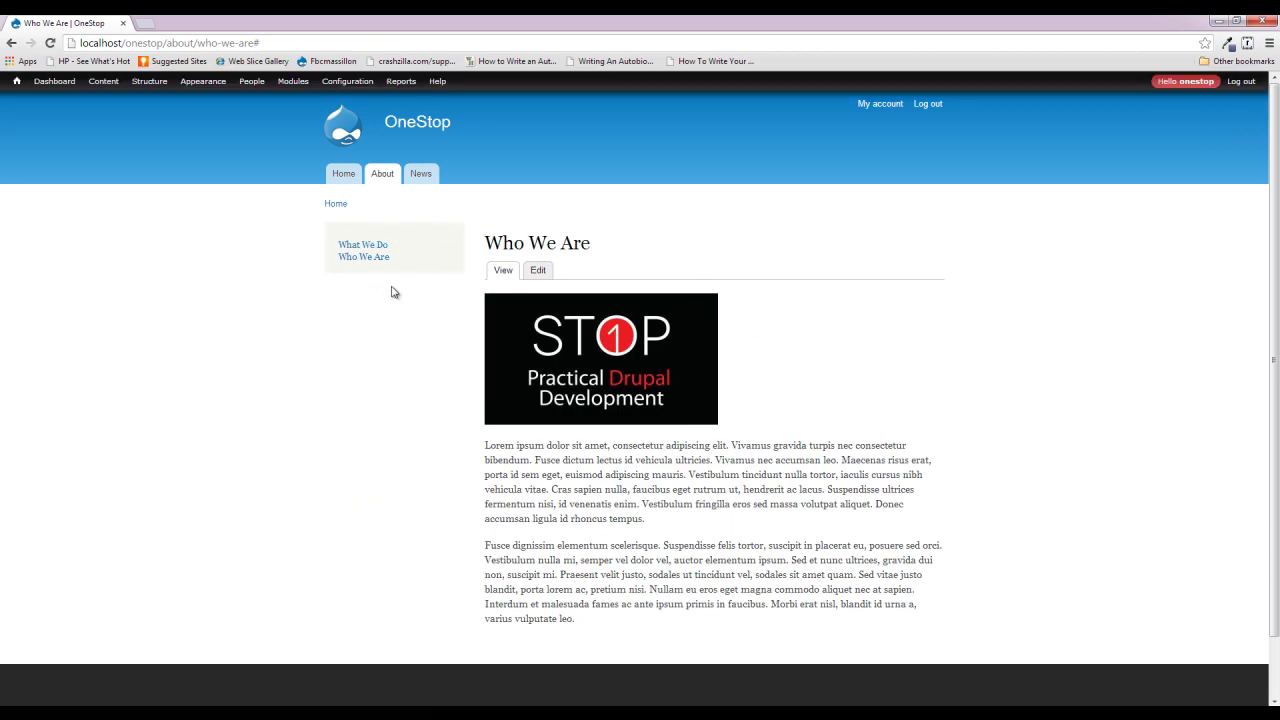
# Check the new sidebar block on the News, Home and Who We Are pages.
pyautogui.click(420, 185)
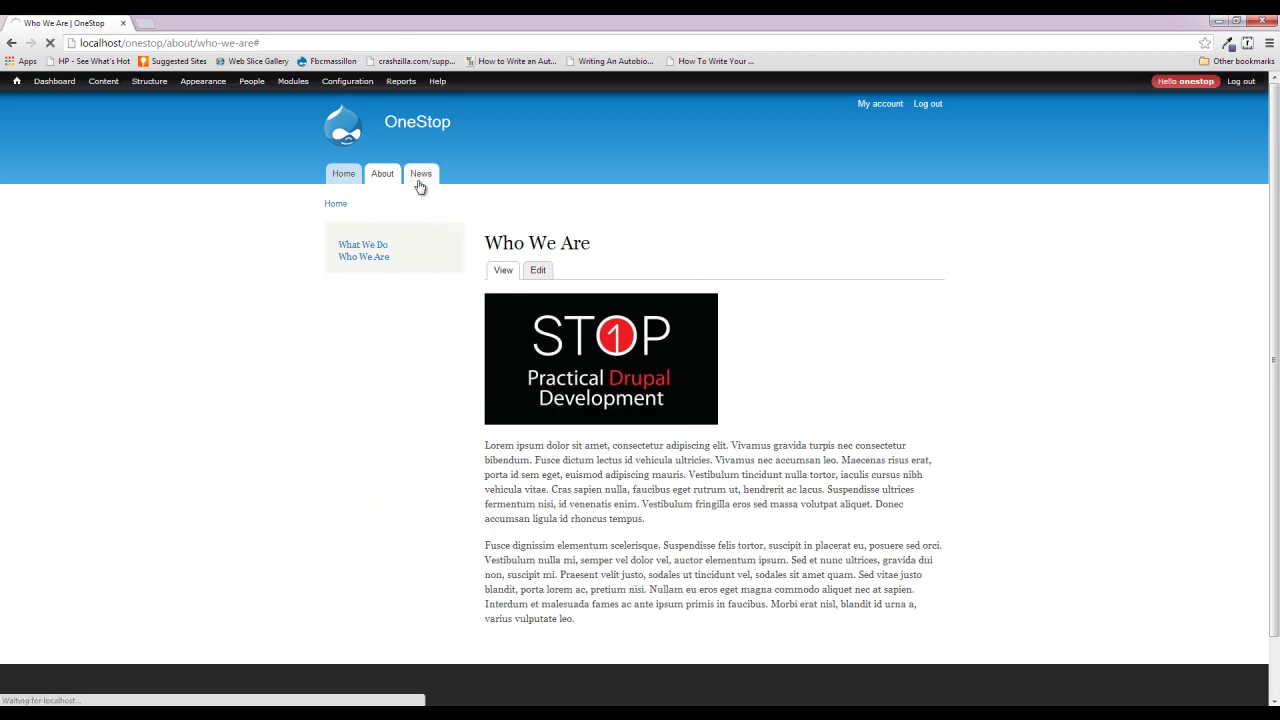
pyautogui.click(348, 180)
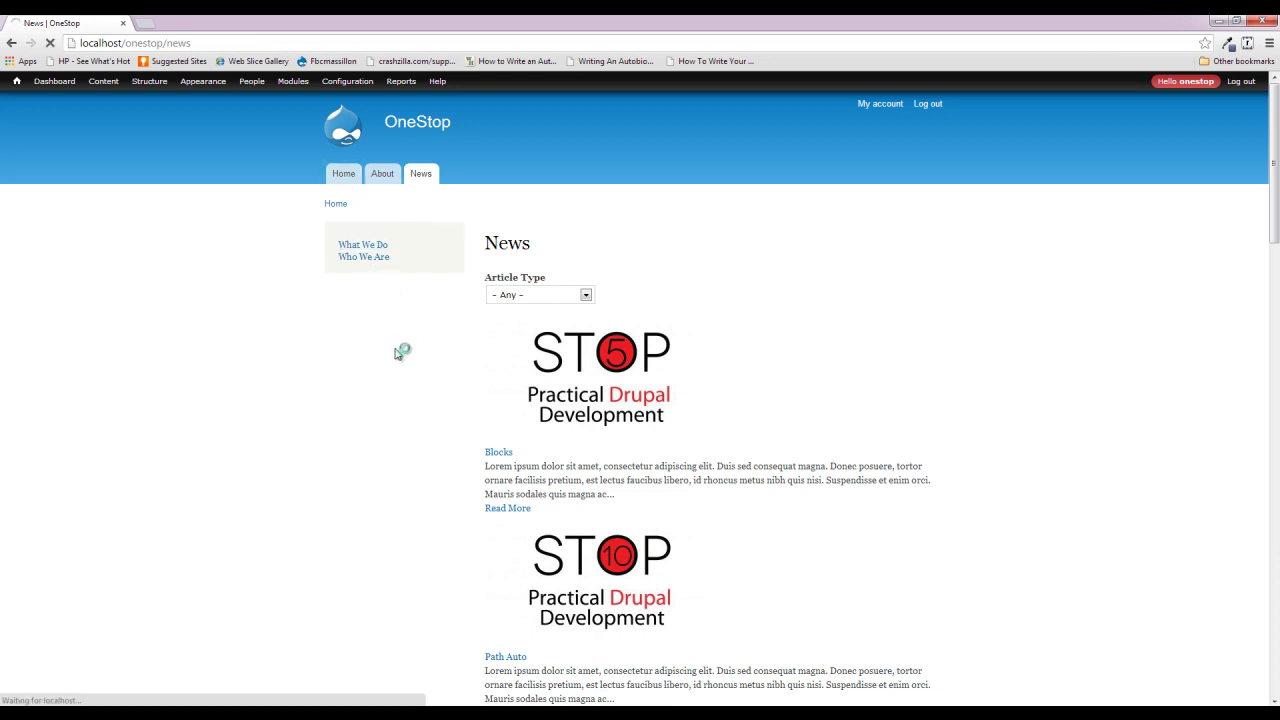
pyautogui.scroll(-1, 348, 557)
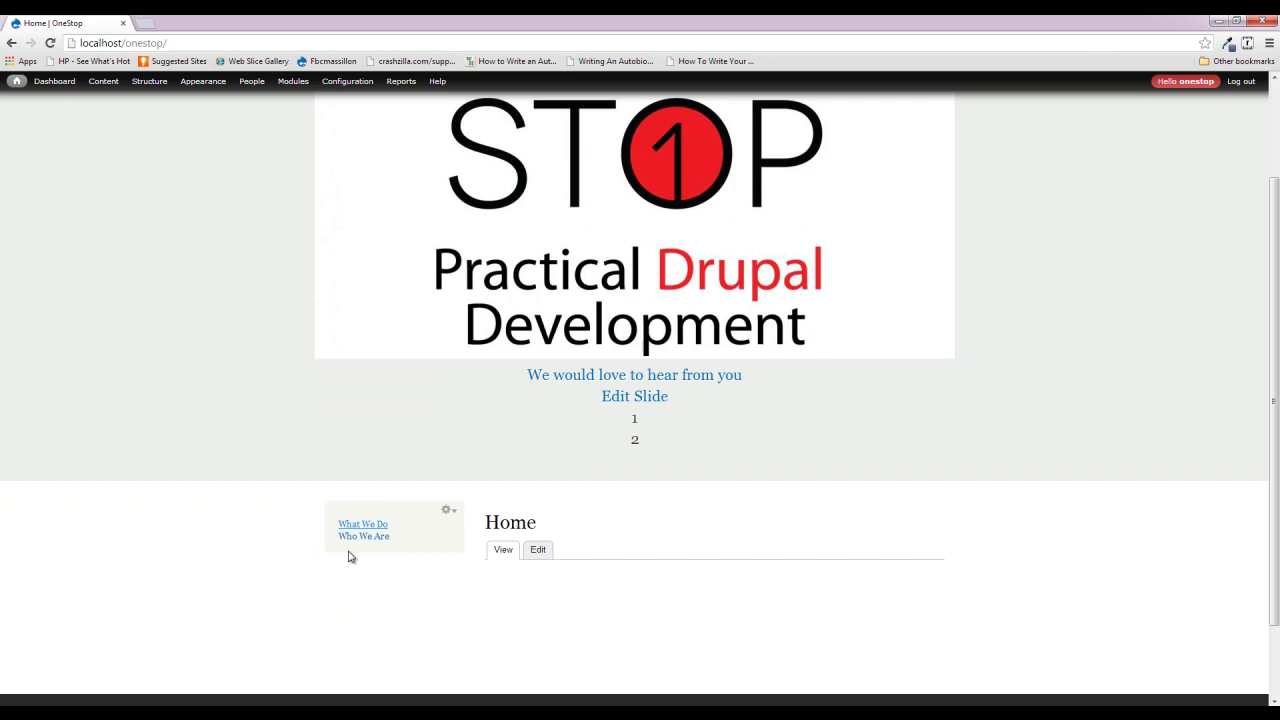
pyautogui.scroll(1, 412, 532)
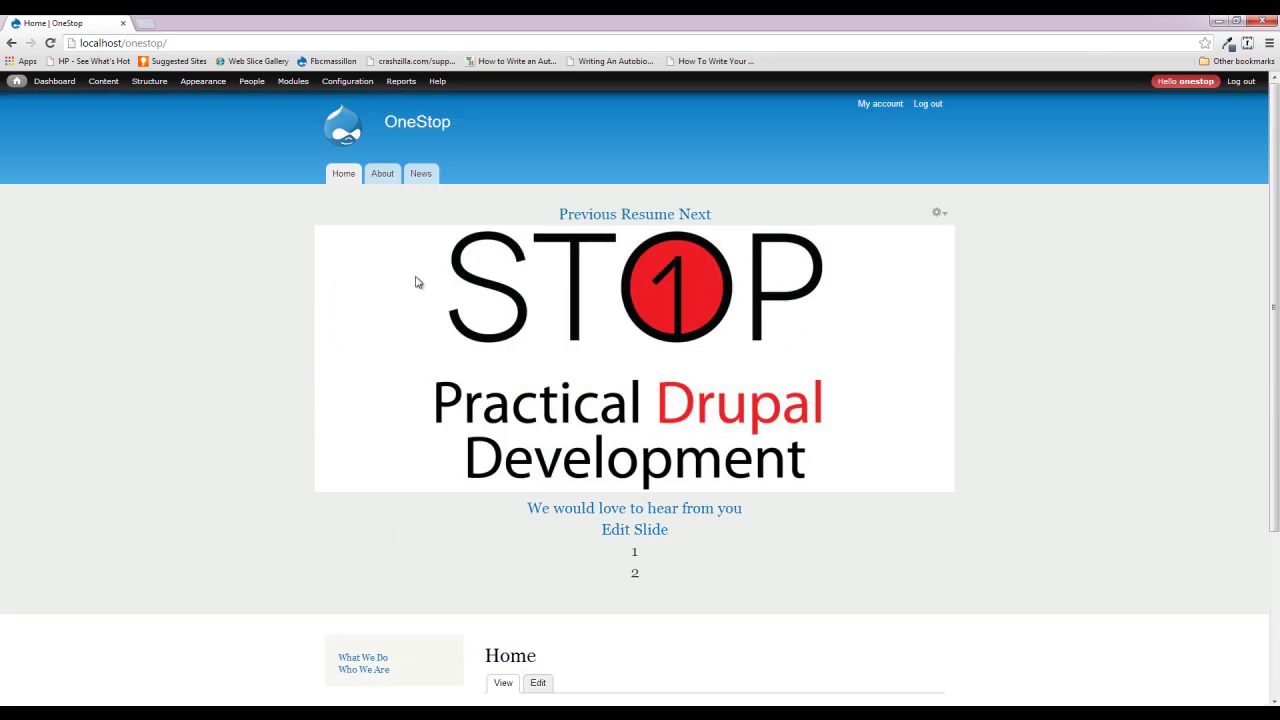
pyautogui.click(384, 176)
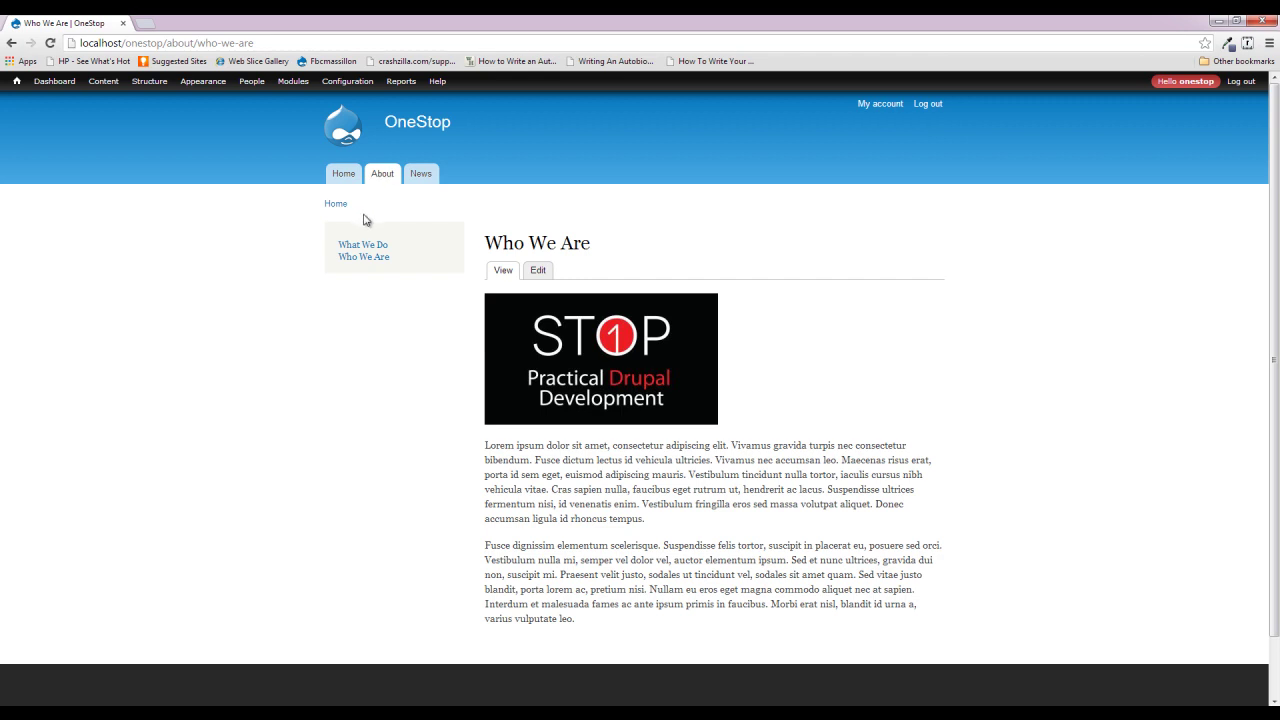
# Restrict the Sidebars block's visibility to the About content type.
pyautogui.moveTo(457, 240)
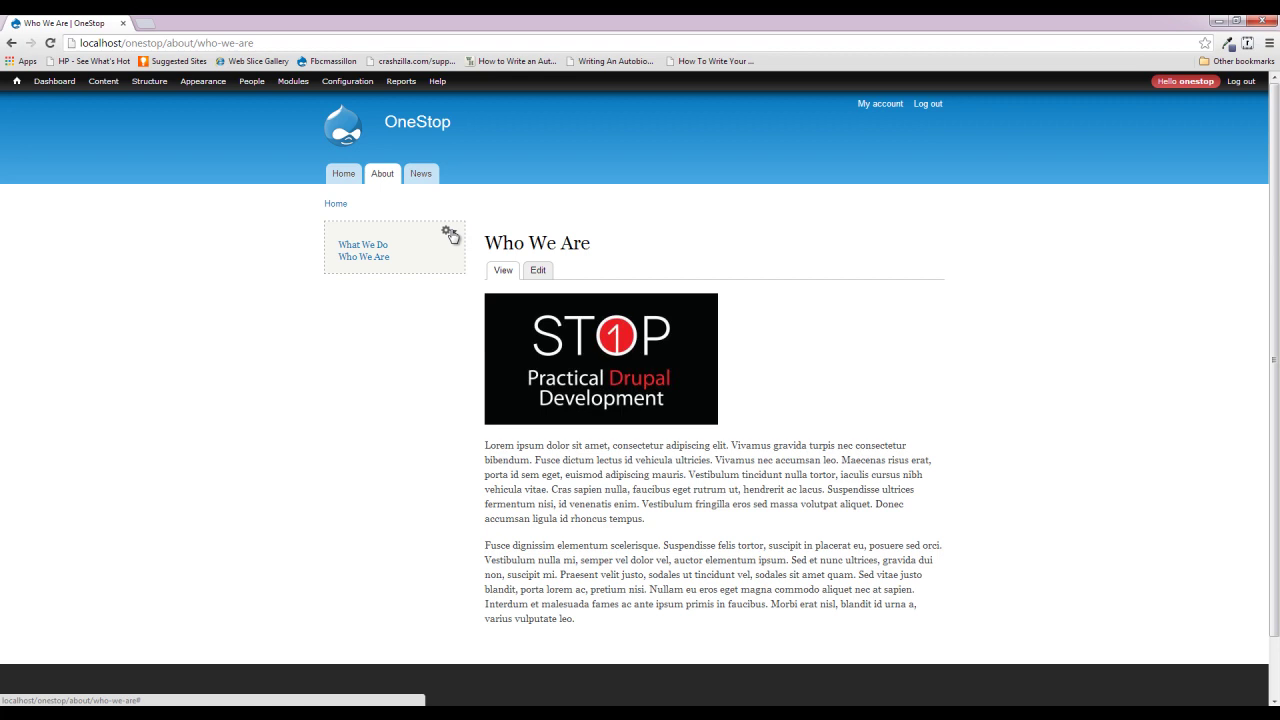
pyautogui.click(451, 235)
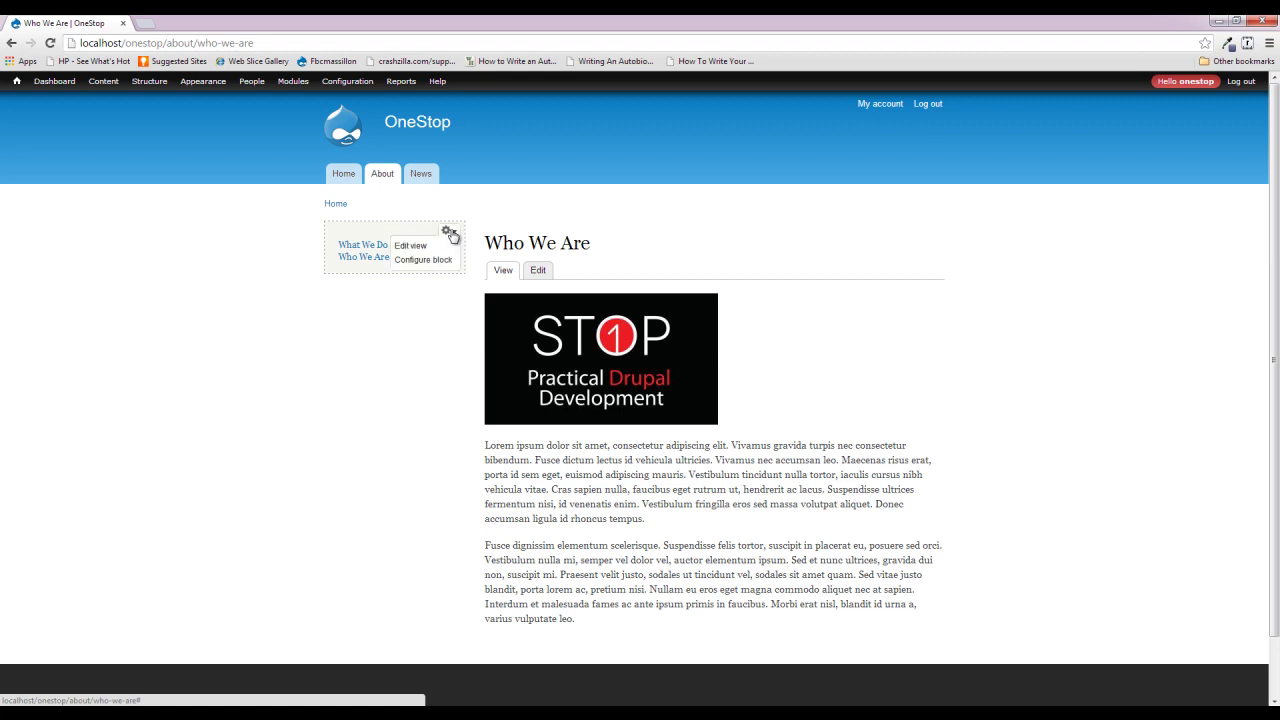
pyautogui.click(446, 260)
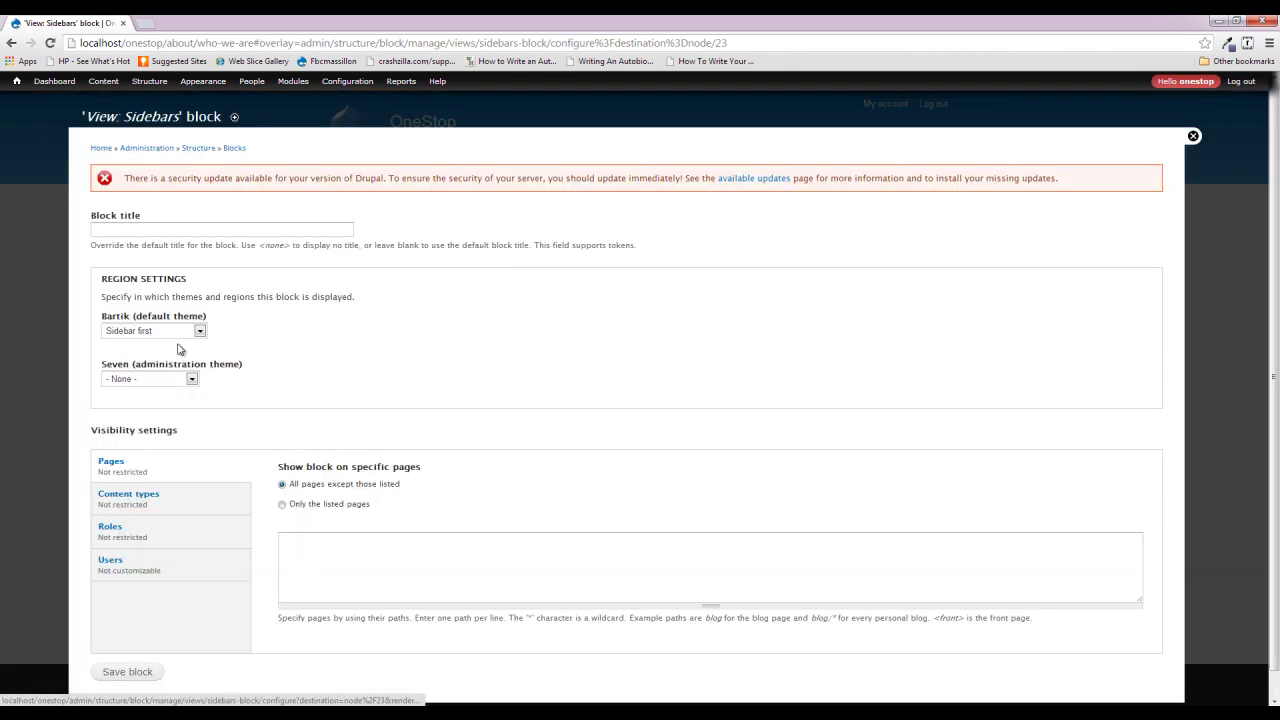
pyautogui.click(145, 498)
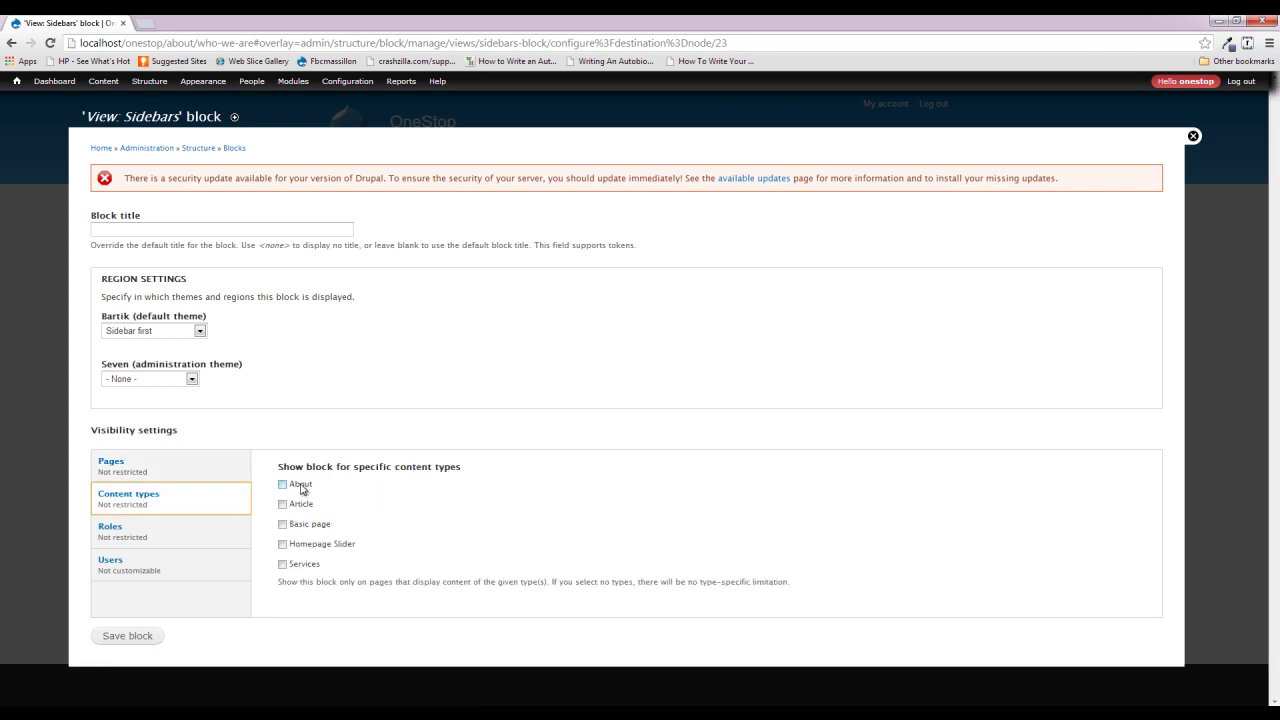
pyautogui.click(301, 488)
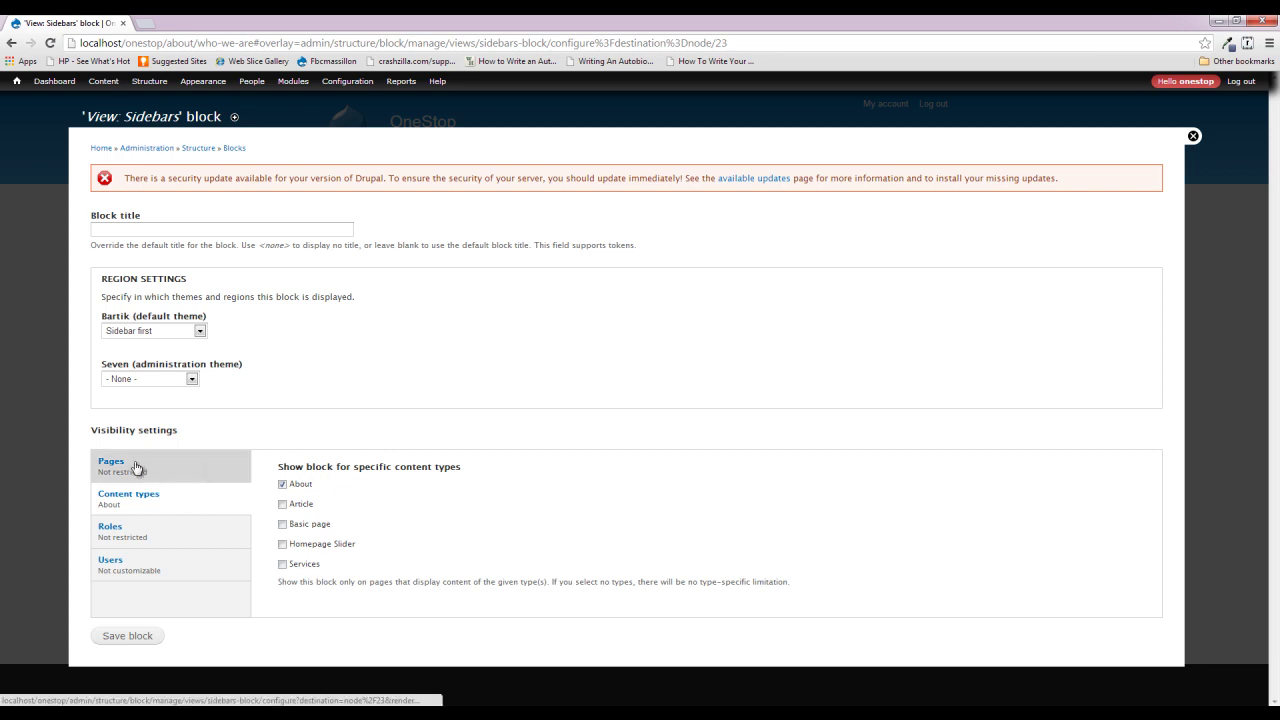
# Limit the block to the listed page path about/* and save the block settings.
pyautogui.click(199, 460)
pyautogui.click(335, 505)
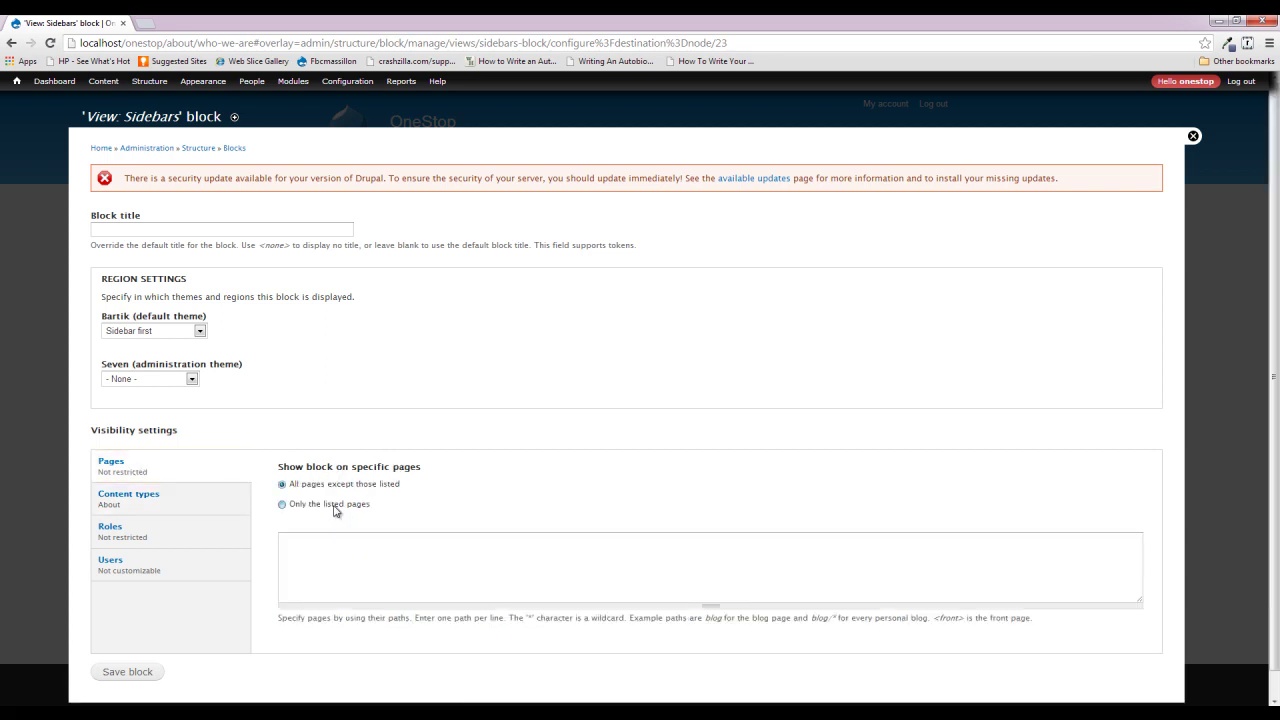
pyautogui.click(332, 549)
pyautogui.write('about/*')
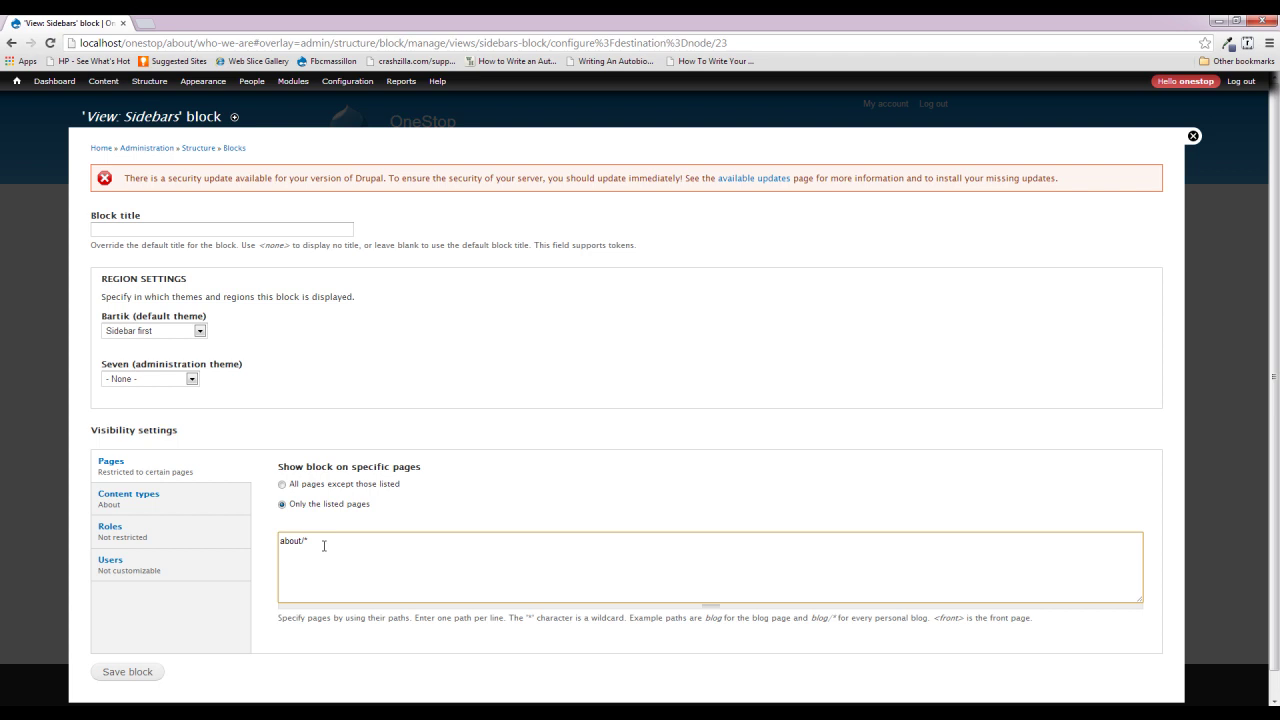
pyautogui.click(204, 508)
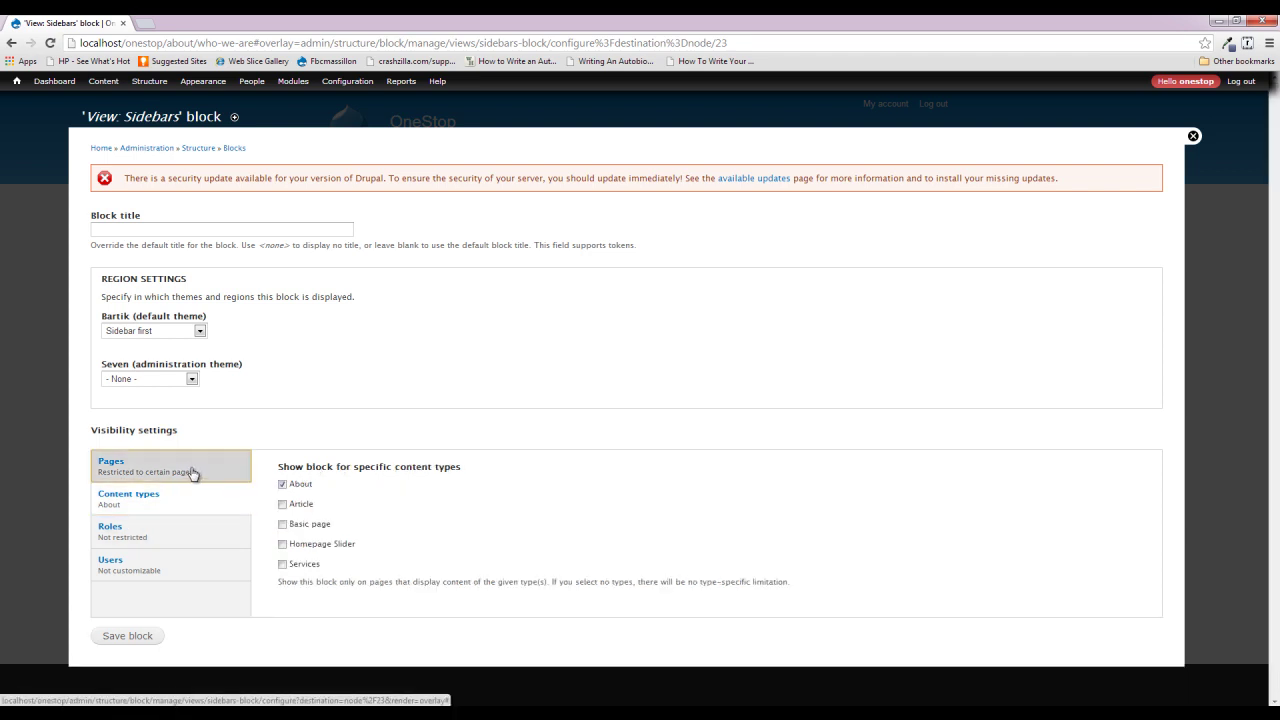
pyautogui.click(192, 473)
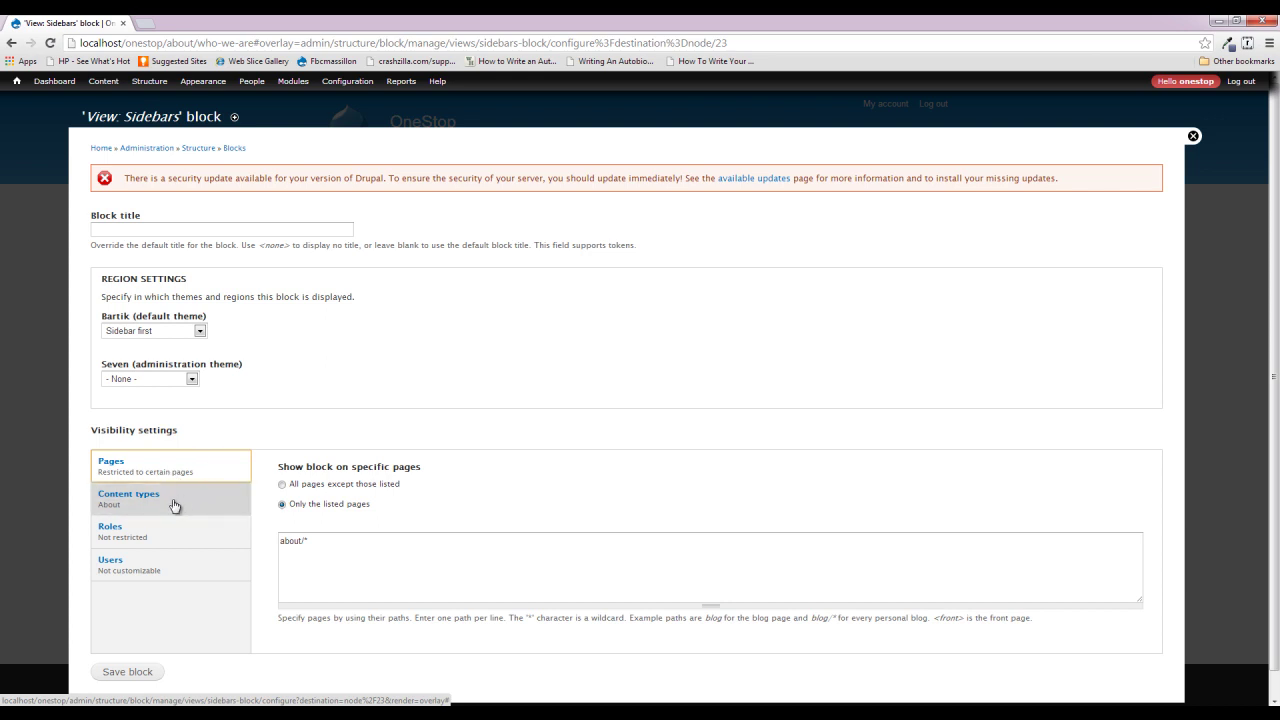
pyautogui.click(174, 506)
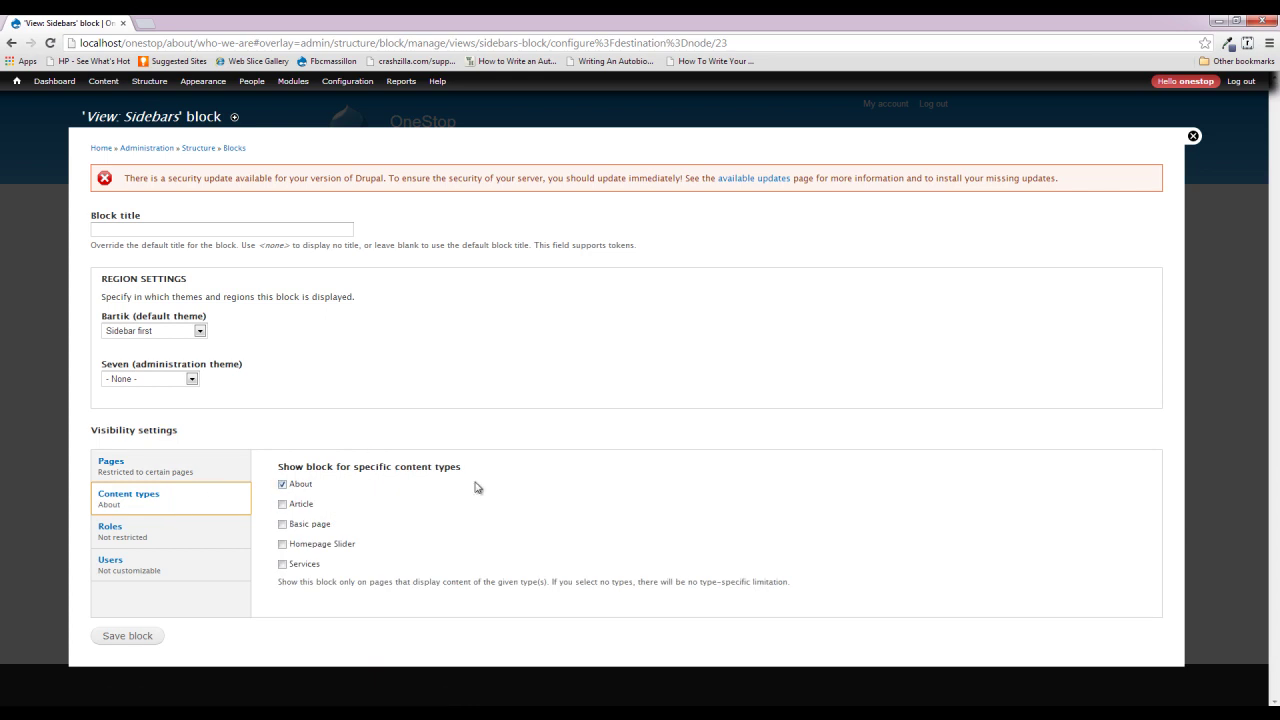
pyautogui.click(208, 472)
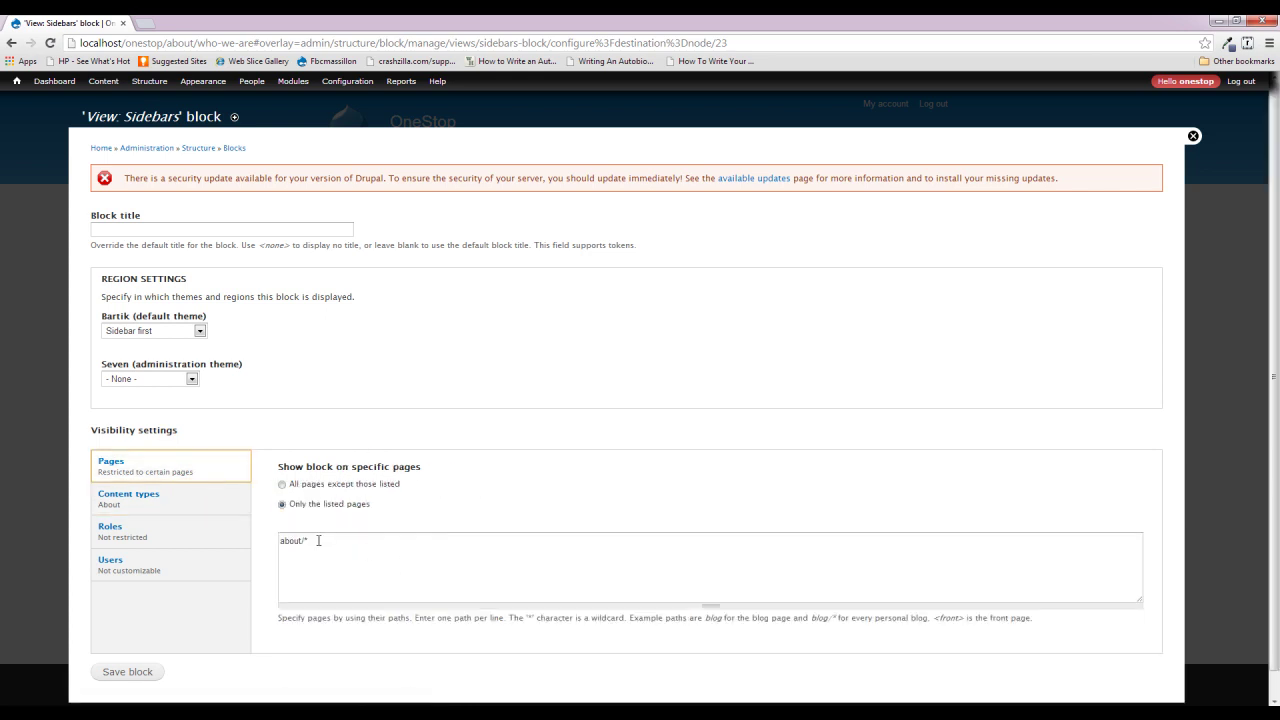
pyautogui.moveTo(323, 544); pyautogui.dragTo(257, 541)
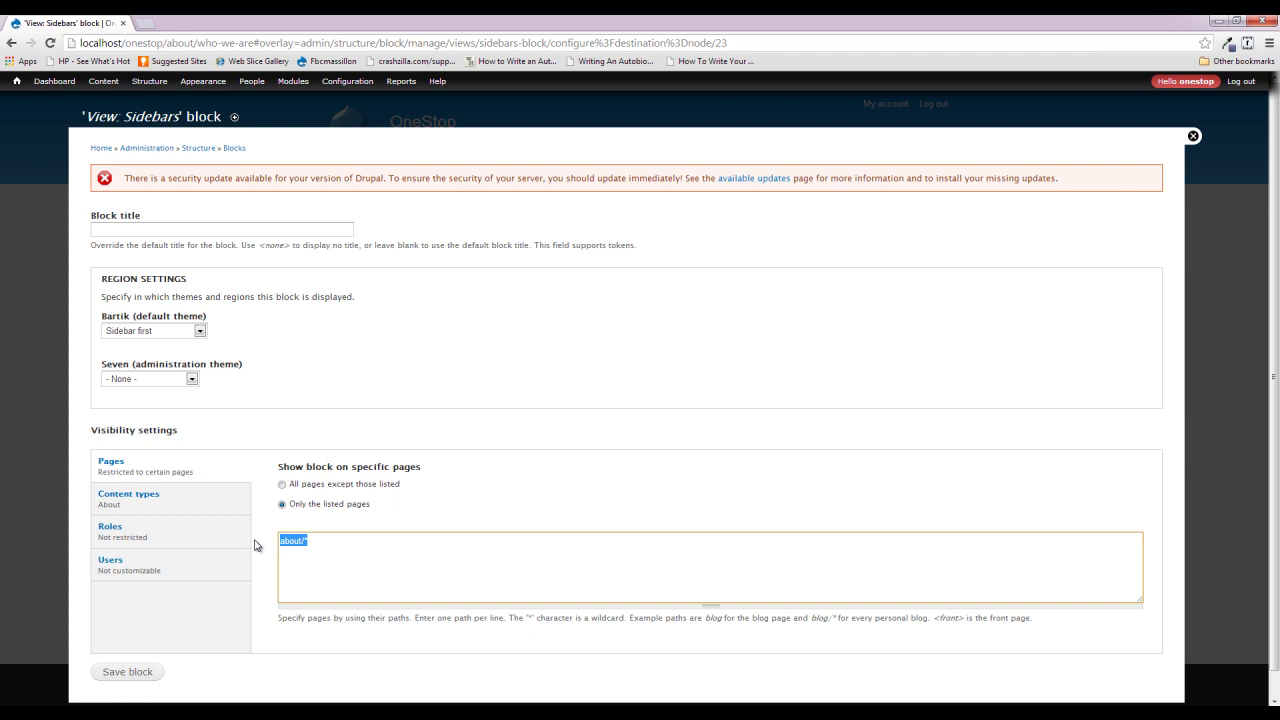
pyautogui.click(495, 510)
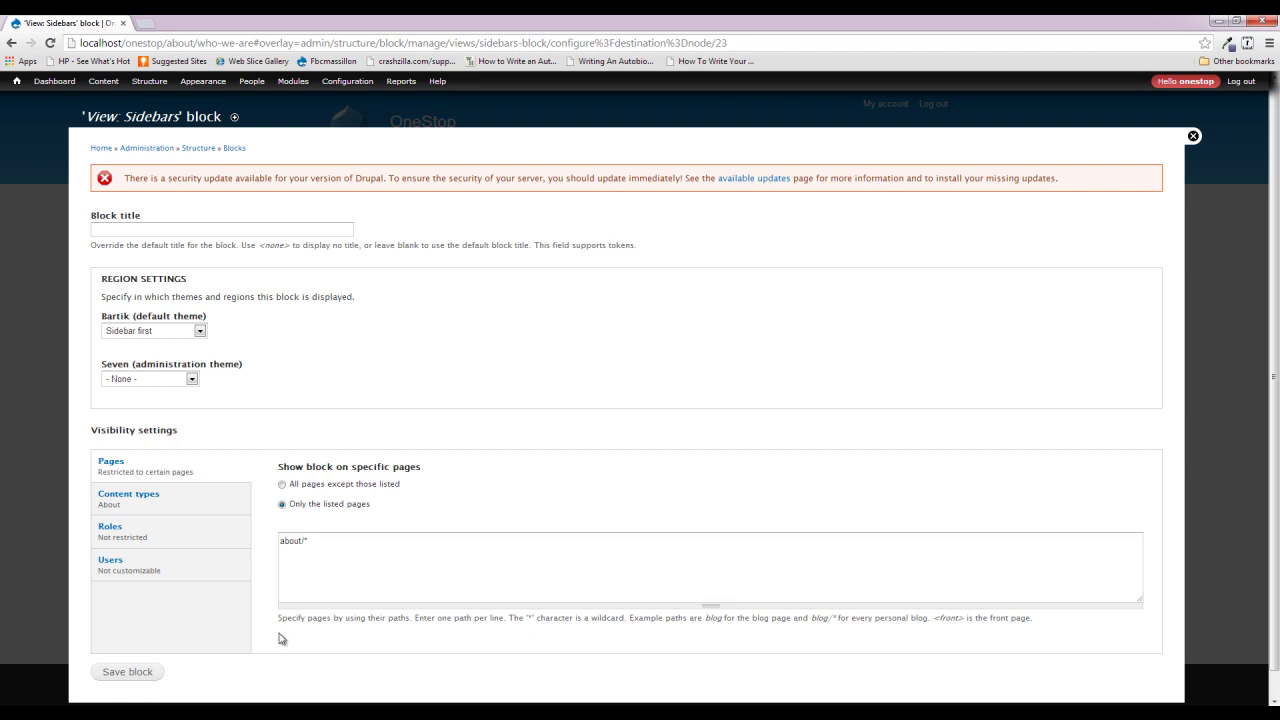
pyautogui.click(132, 673)
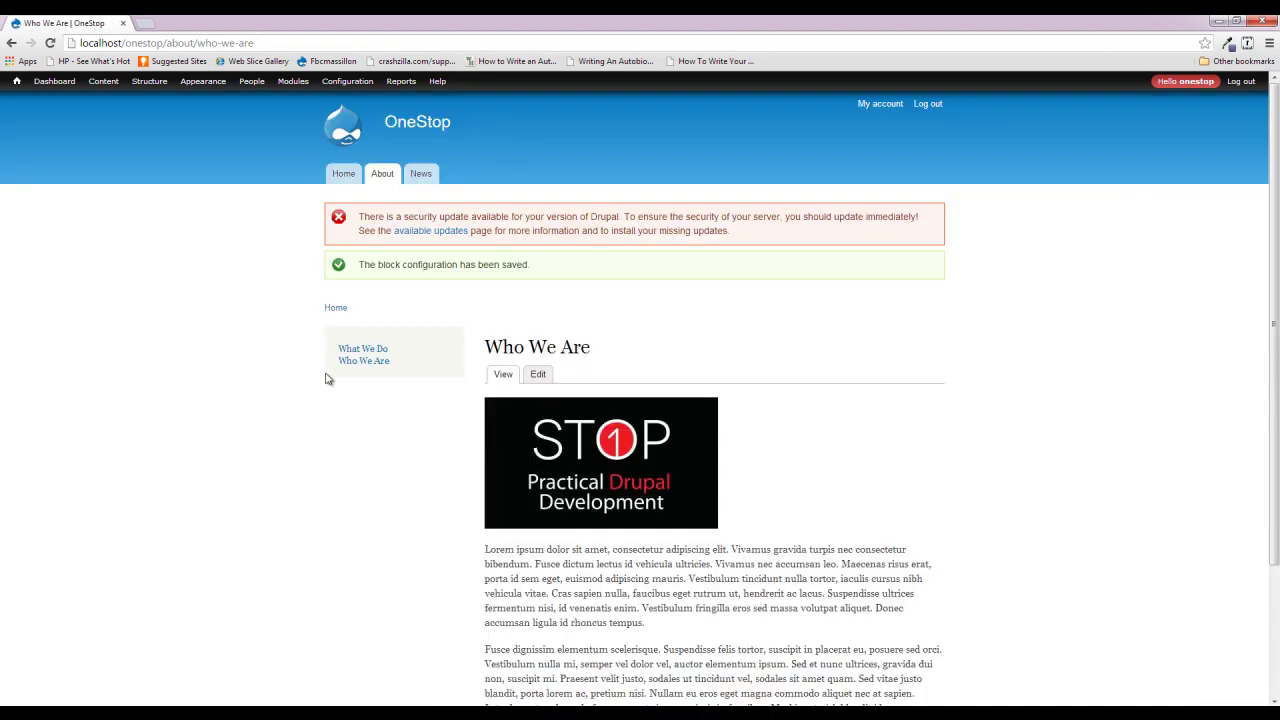
pyautogui.click(420, 184)
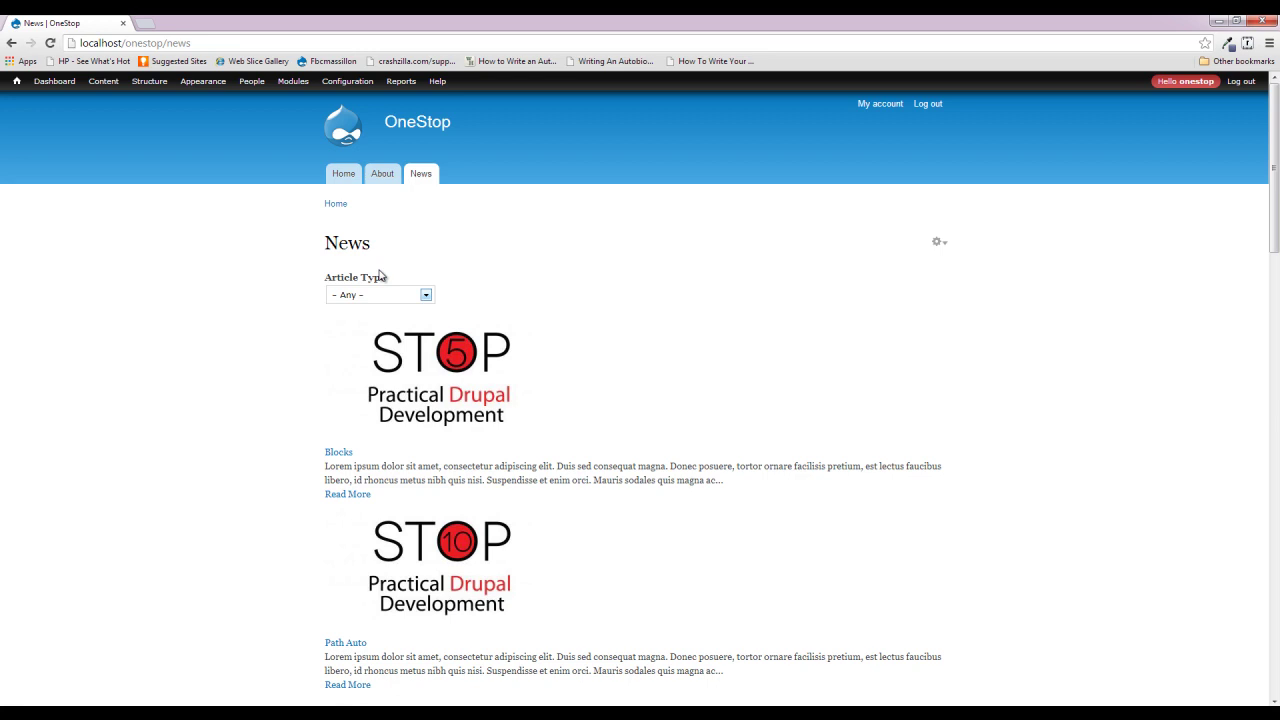
pyautogui.click(389, 180)
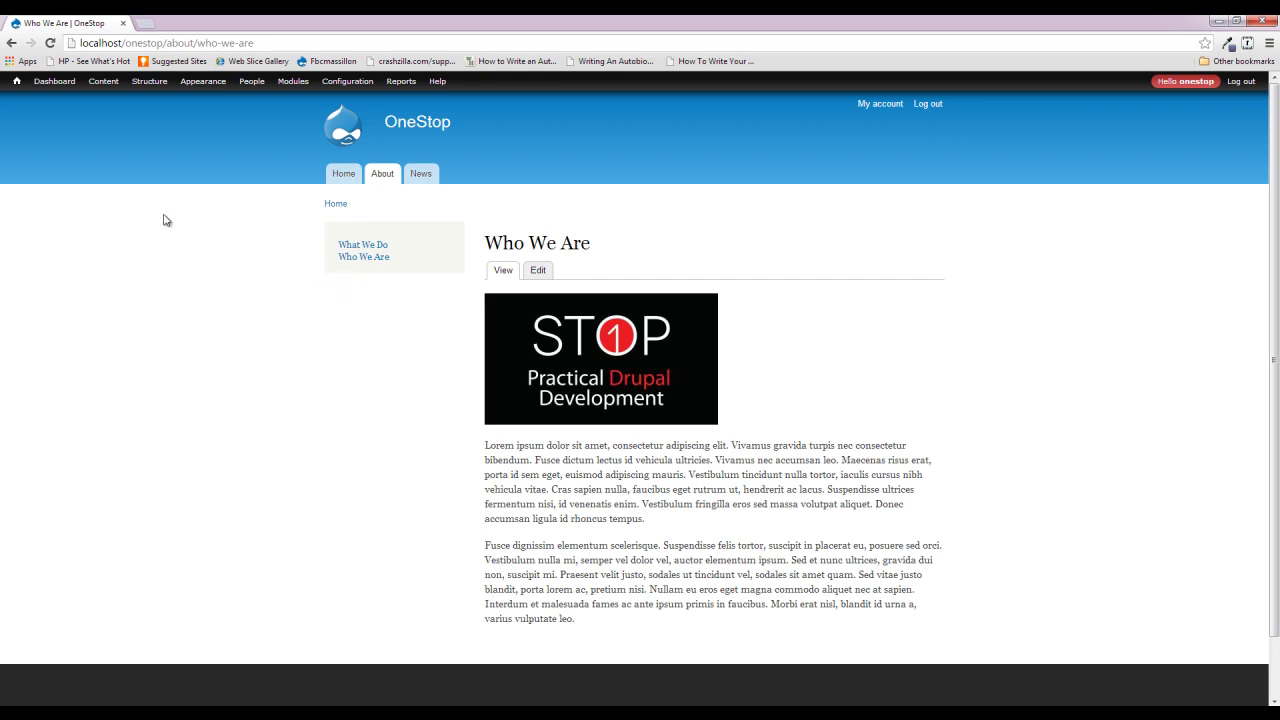
# Create and save a new About content item titled 'About'.
pyautogui.moveTo(103, 82)
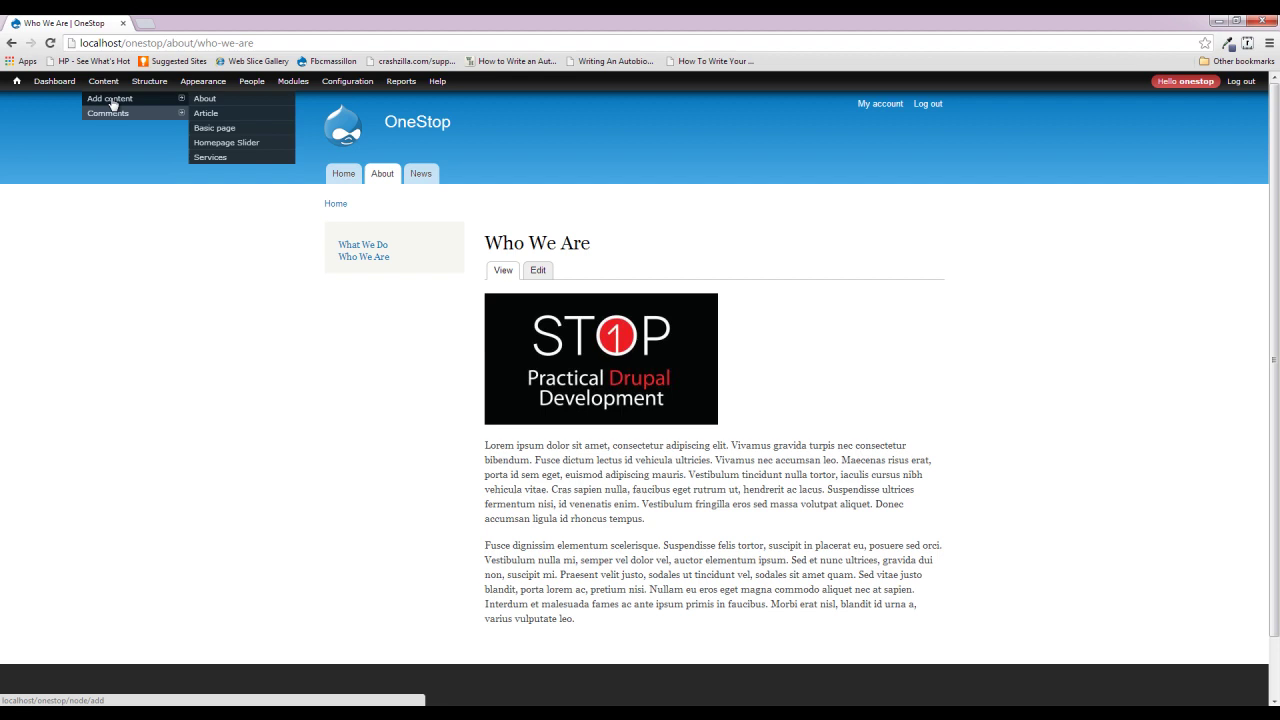
pyautogui.click(204, 99)
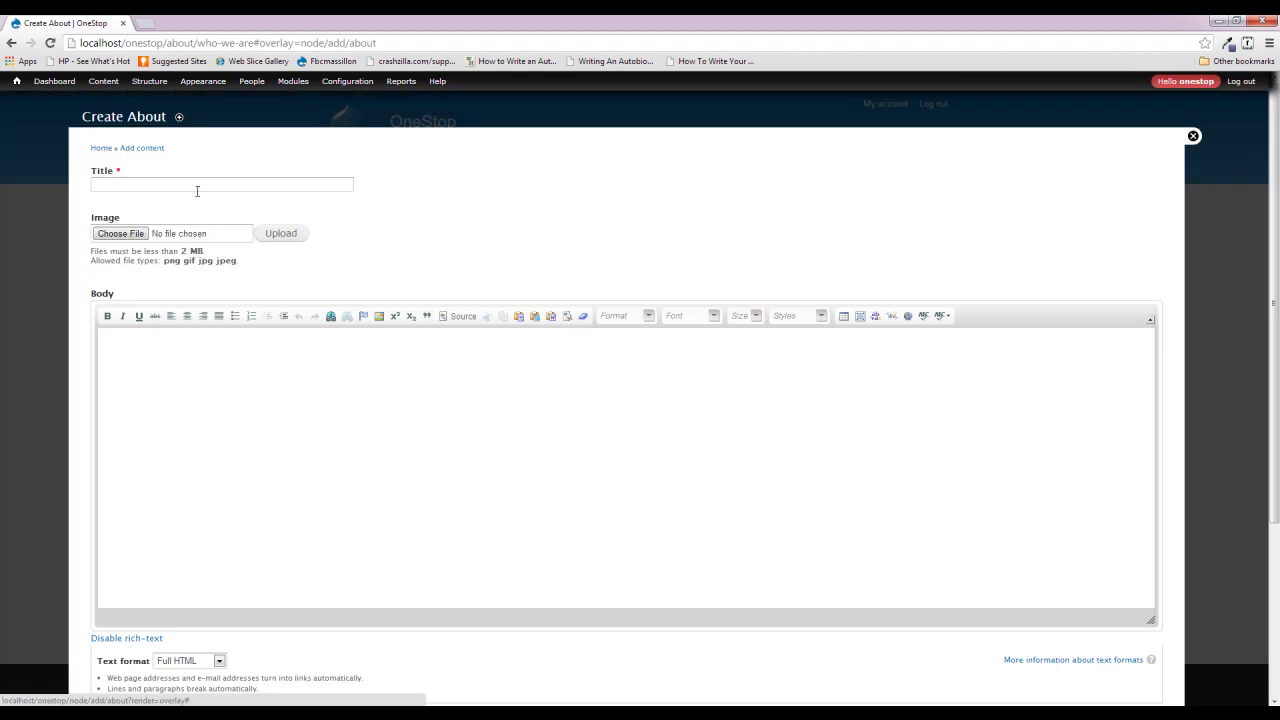
pyautogui.click(195, 186)
pyautogui.write('About')
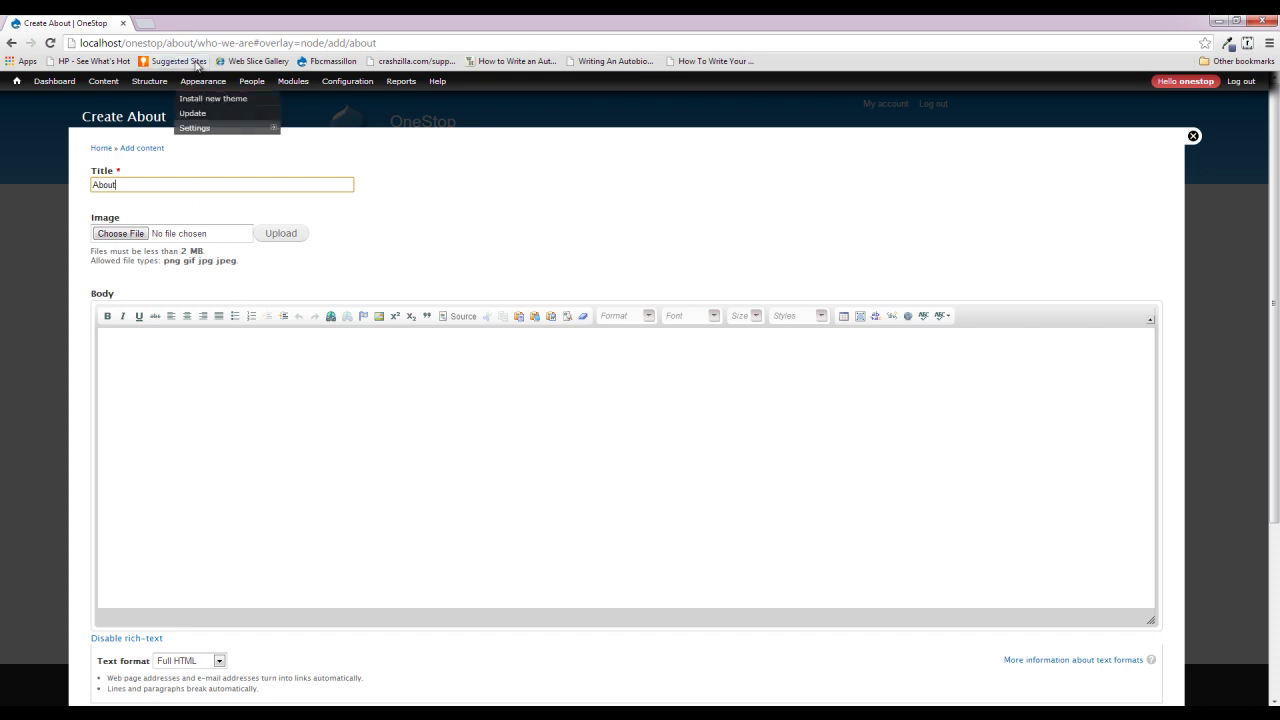
pyautogui.click(145, 23)
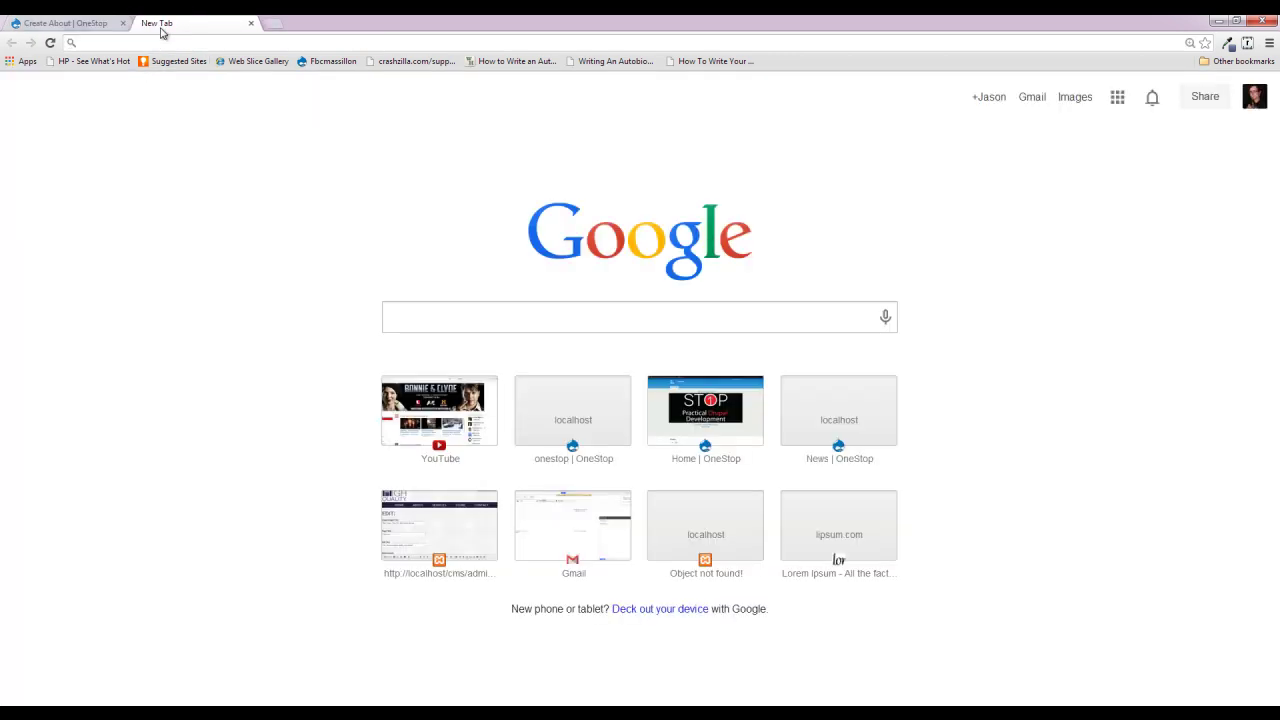
pyautogui.write('l')
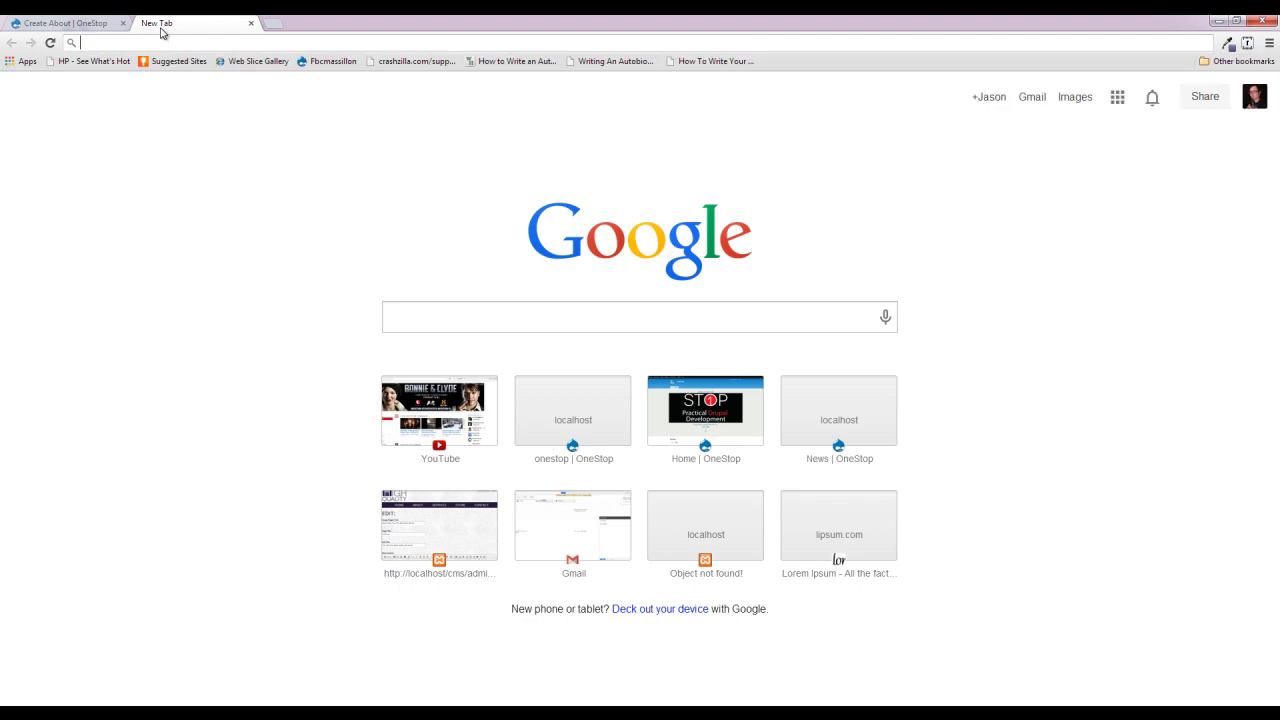
pyautogui.hotkey('ctrl', 'w')
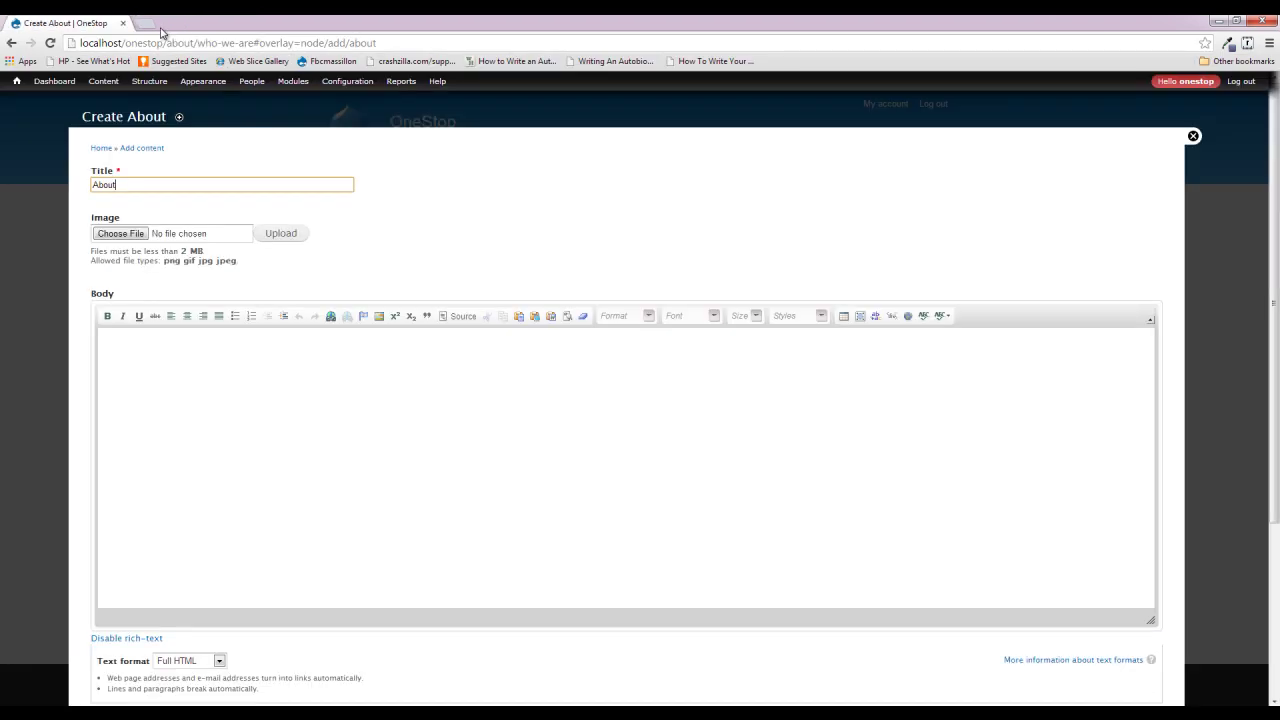
pyautogui.scroll(-3, 181, 273)
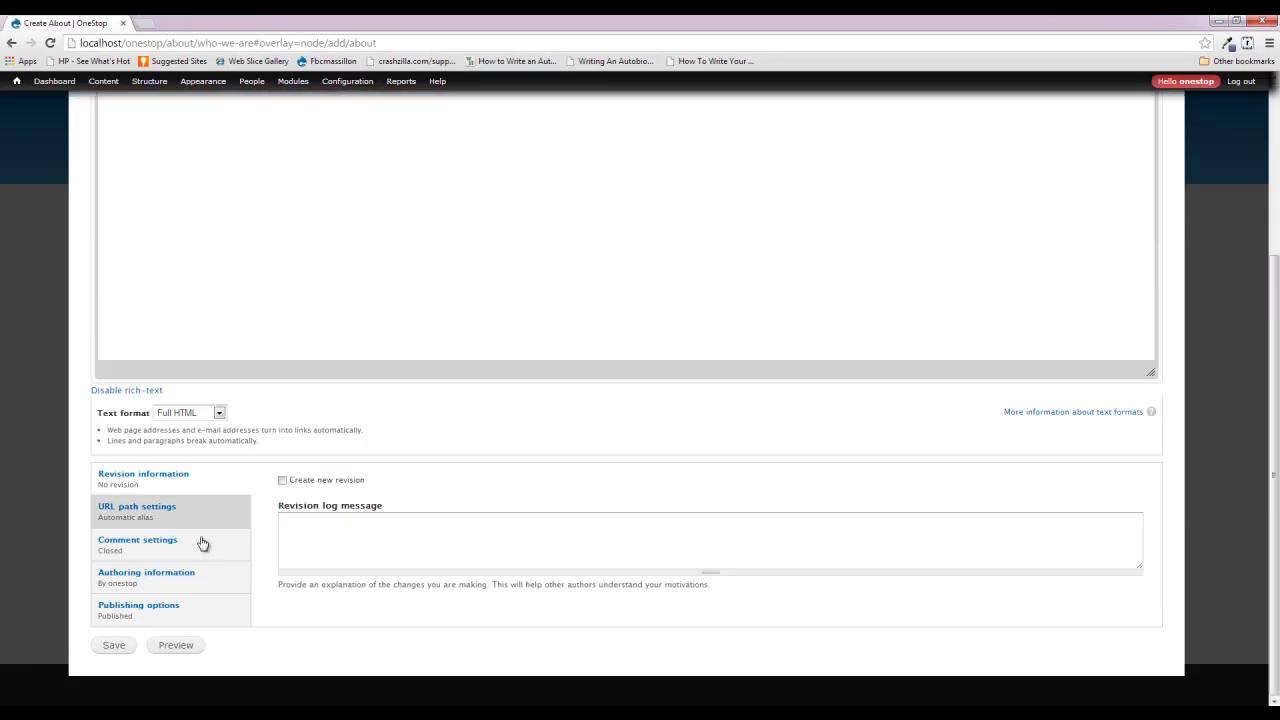
pyautogui.click(122, 646)
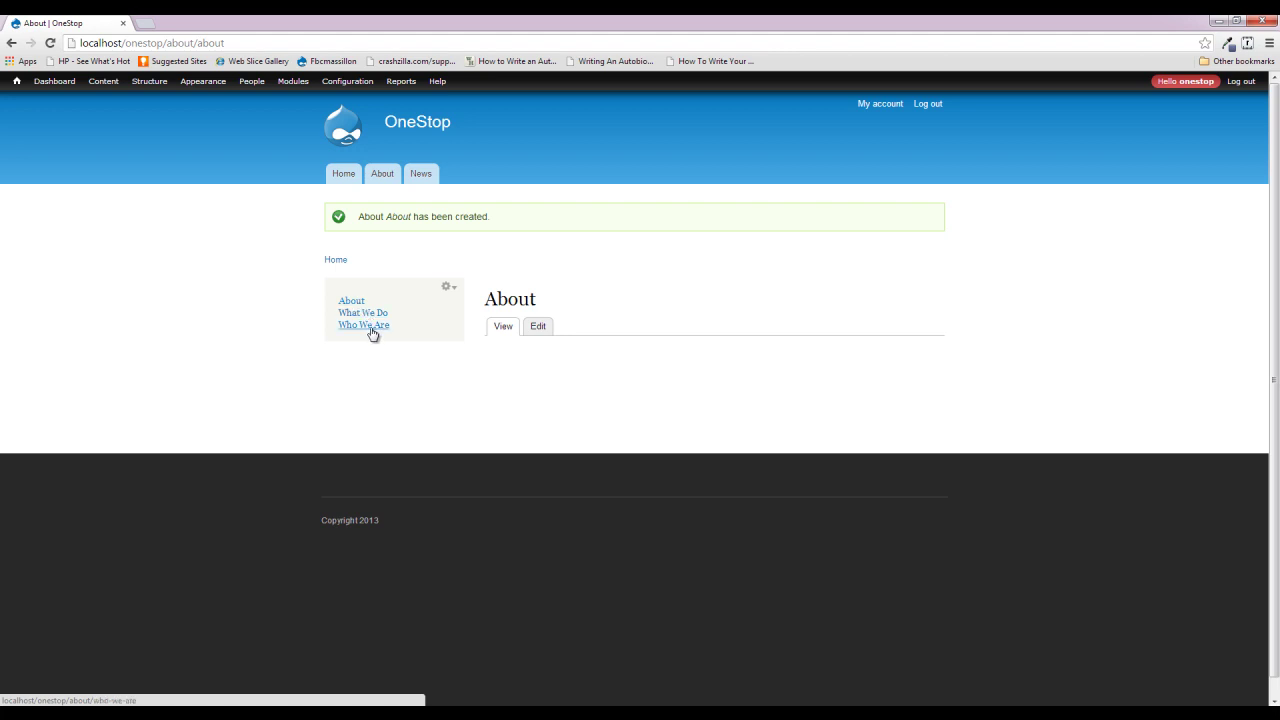
# Visit Who We Are from the sidebar menu, then open the About page from the same menu.
pyautogui.click(369, 327)
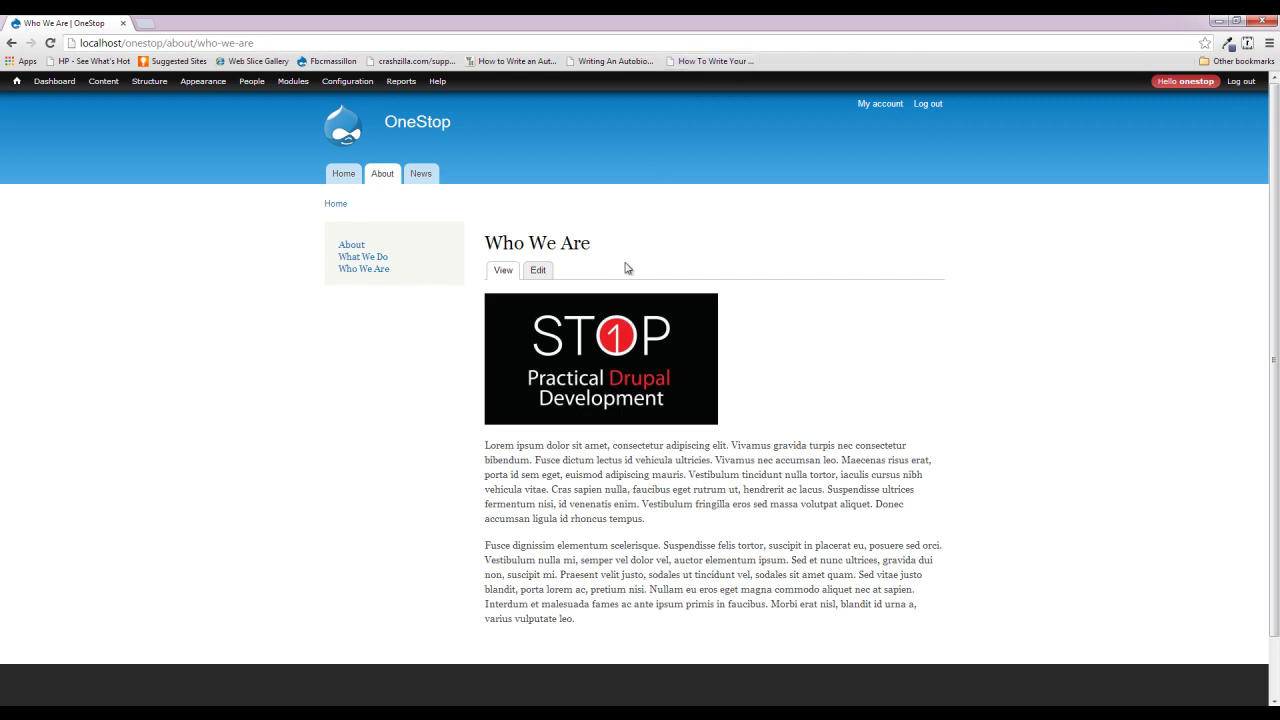
pyautogui.moveTo(390, 262)
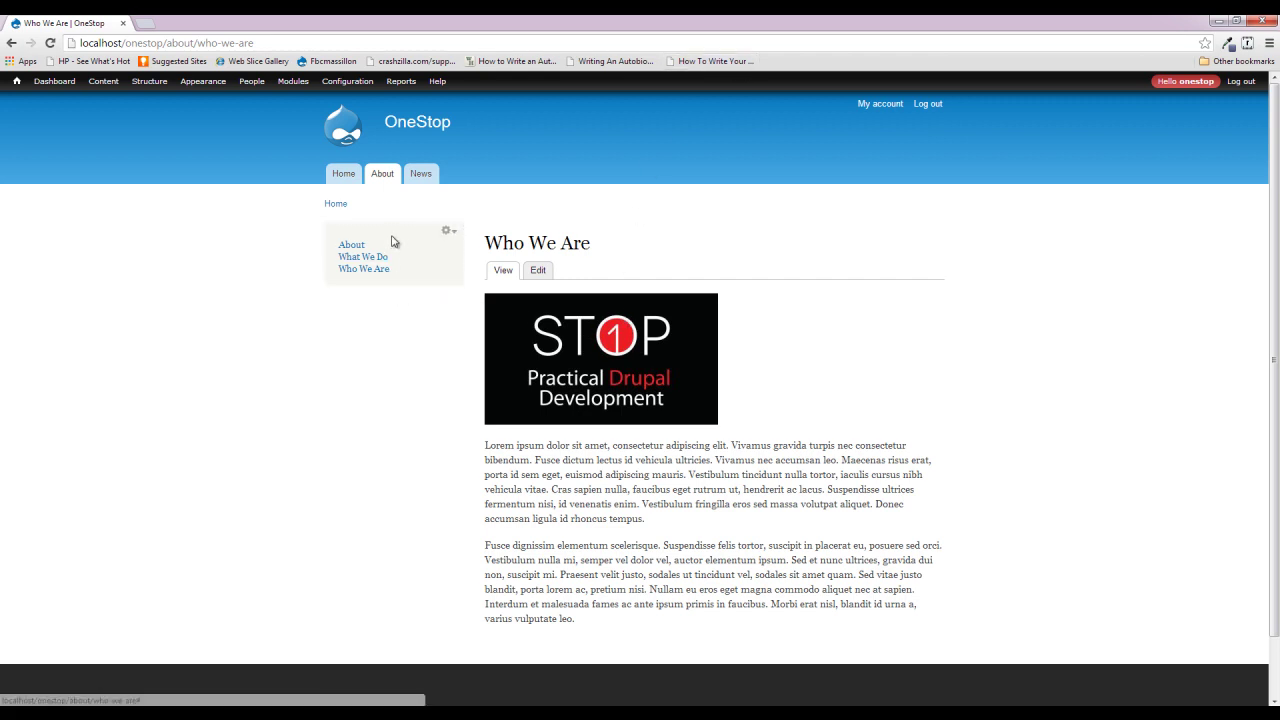
pyautogui.click(355, 246)
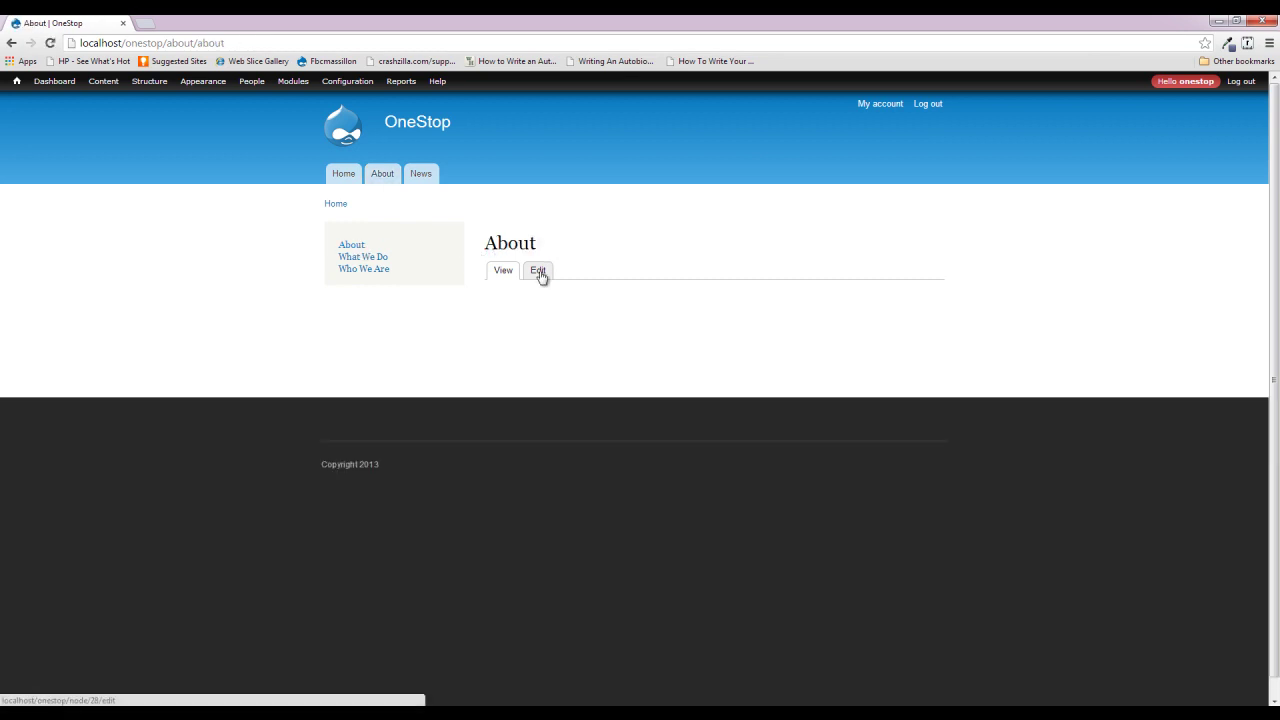
# Delete the About content item and confirm the deletion.
pyautogui.click(540, 272)
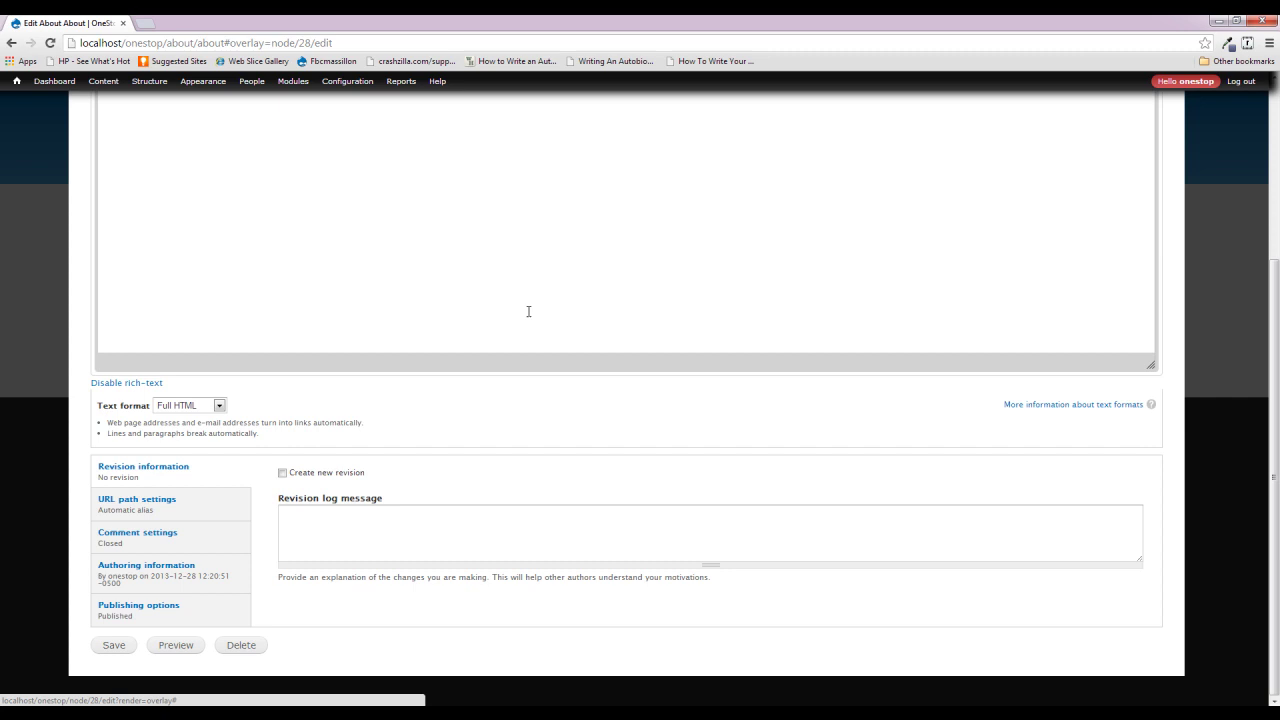
pyautogui.click(240, 647)
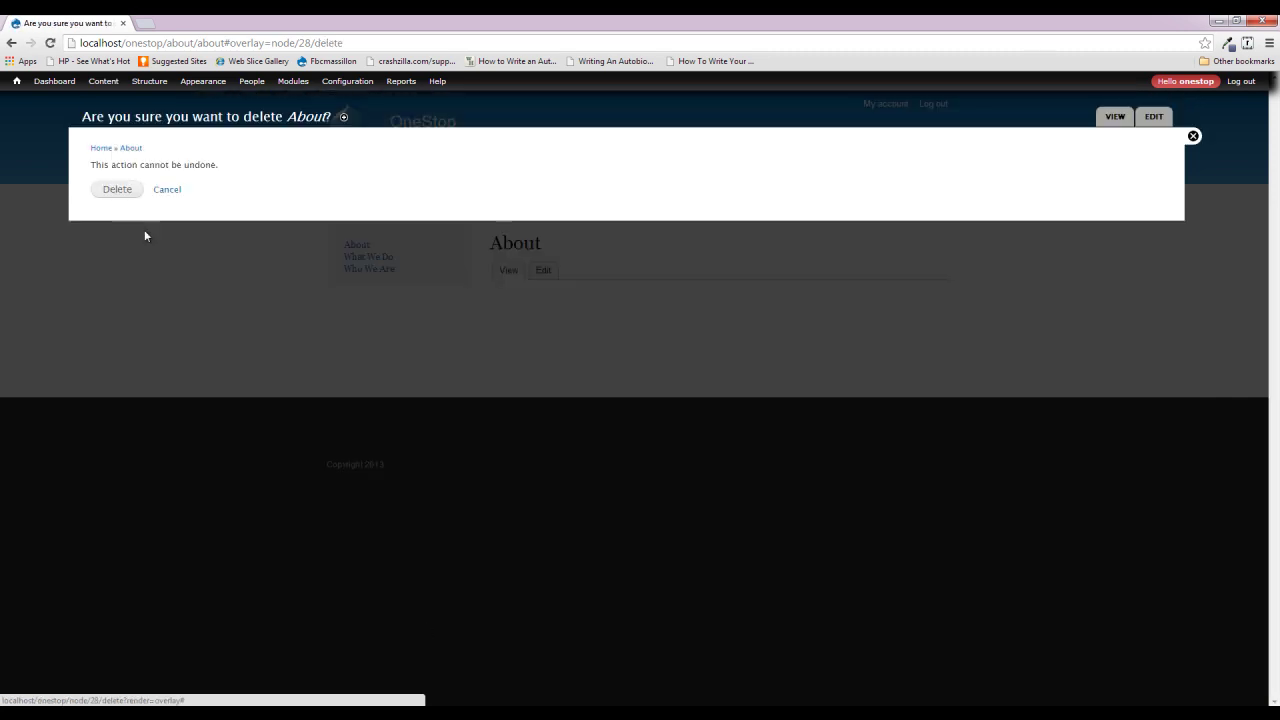
pyautogui.click(117, 191)
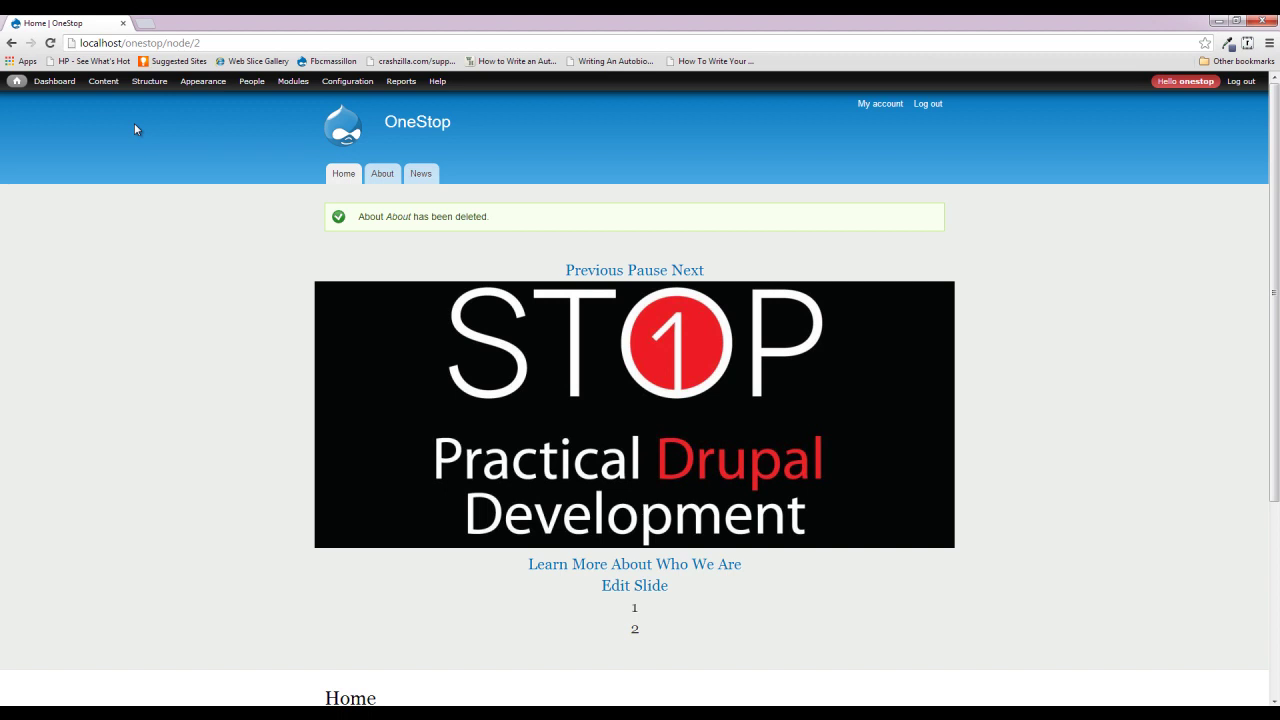
# Start a new view named 'Services' showing Services content as a page.
pyautogui.moveTo(149, 81)
pyautogui.moveTo(156, 157)
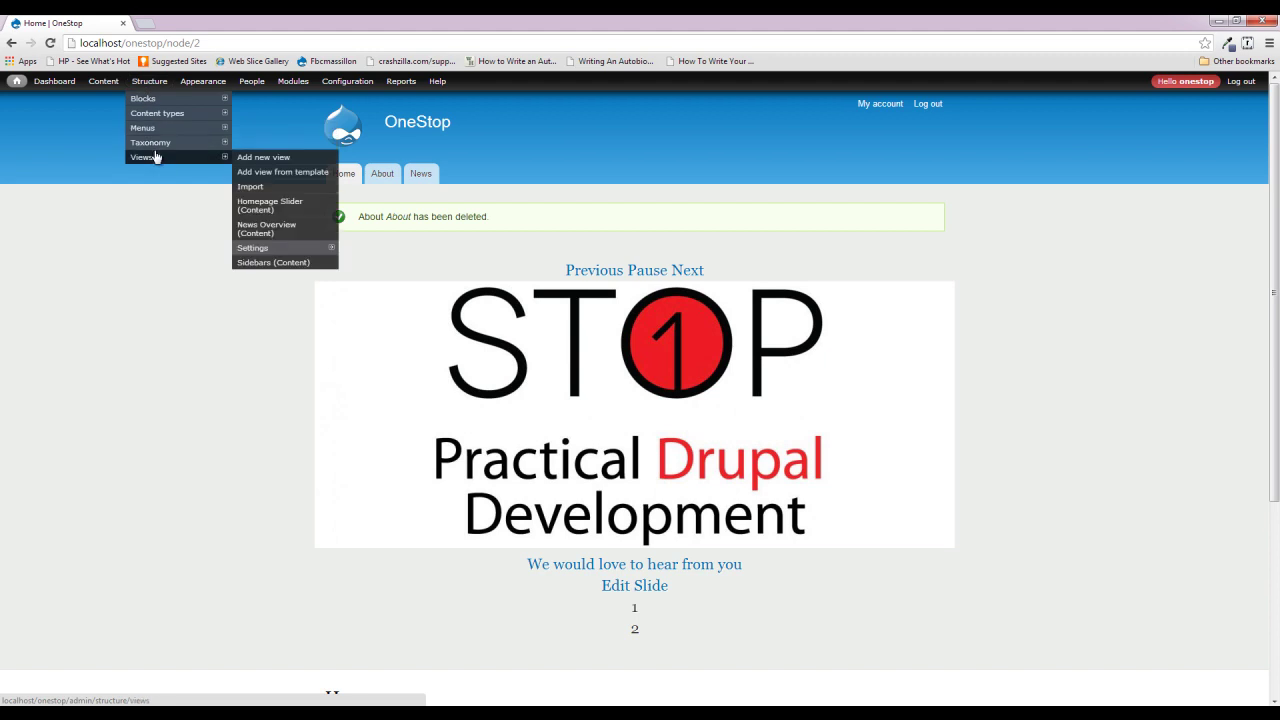
pyautogui.click(308, 160)
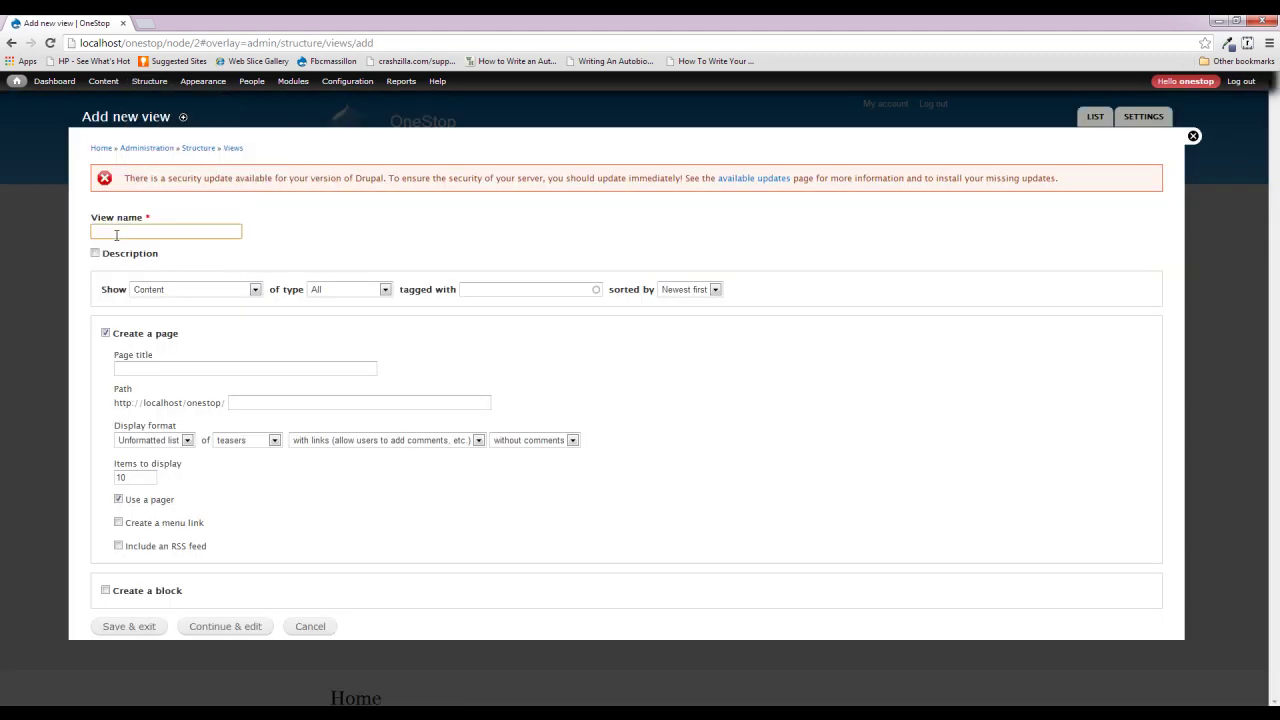
pyautogui.write('Services')
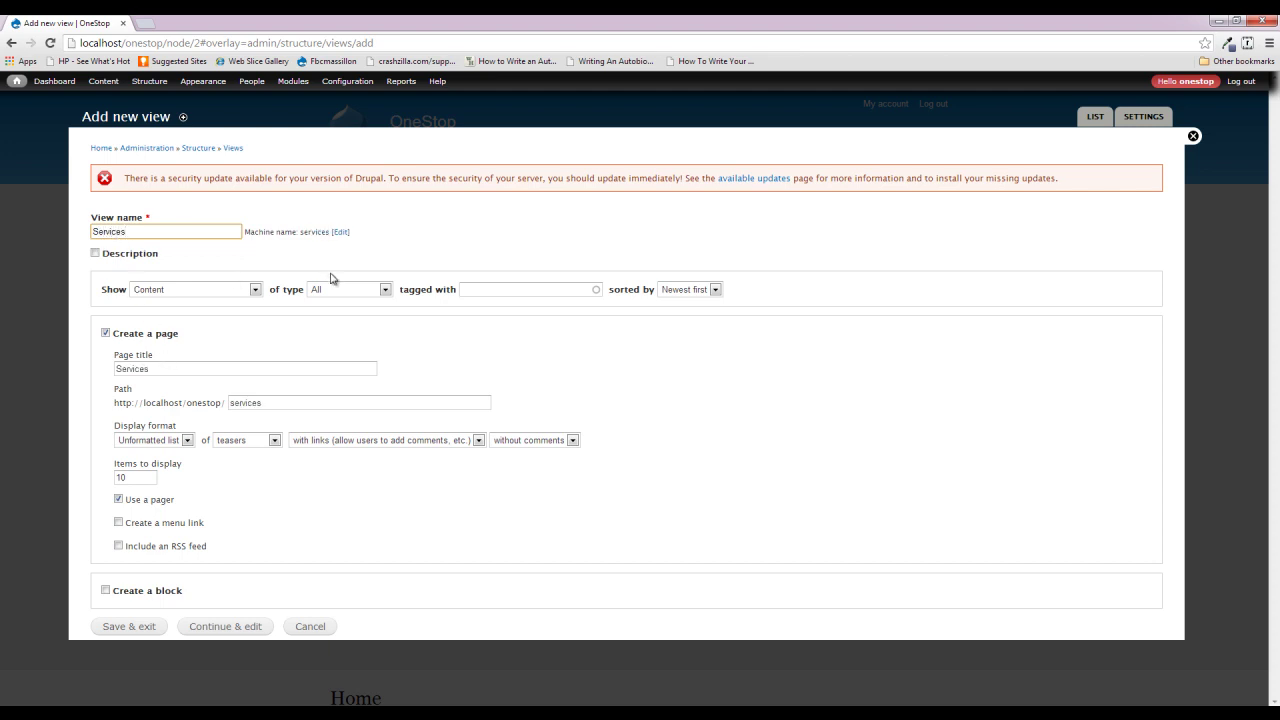
pyautogui.click(385, 290)
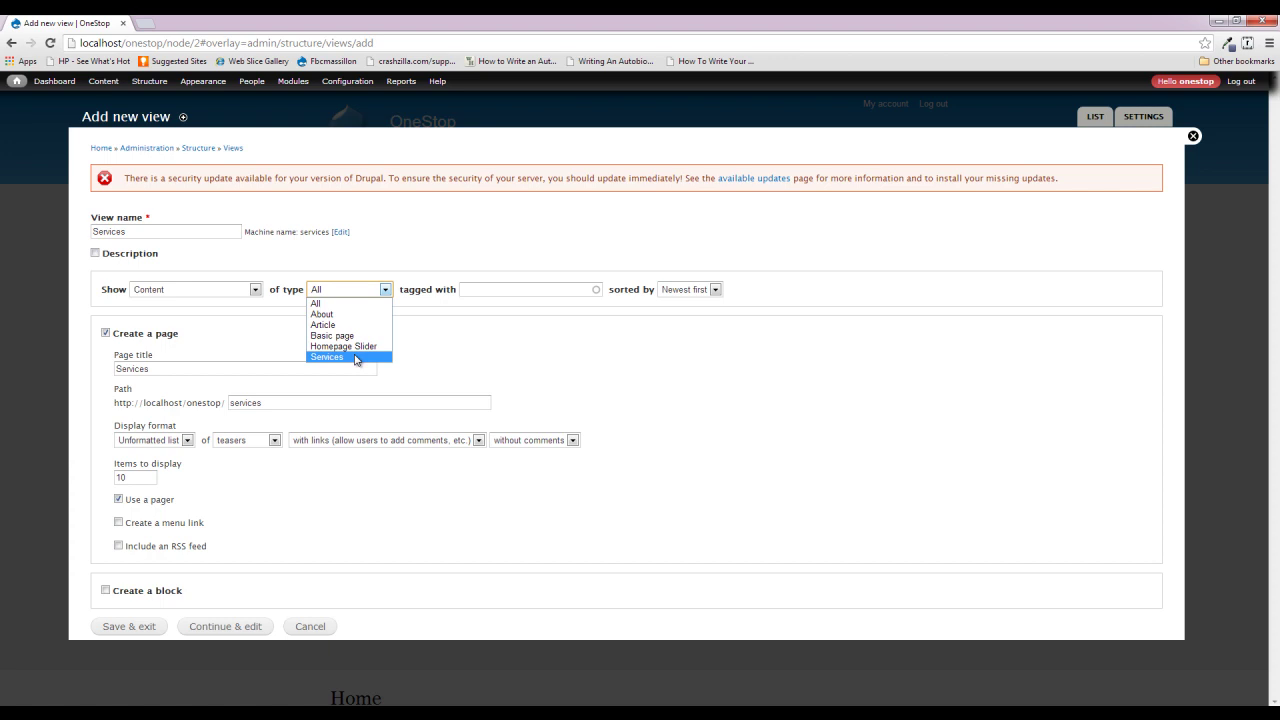
pyautogui.click(358, 359)
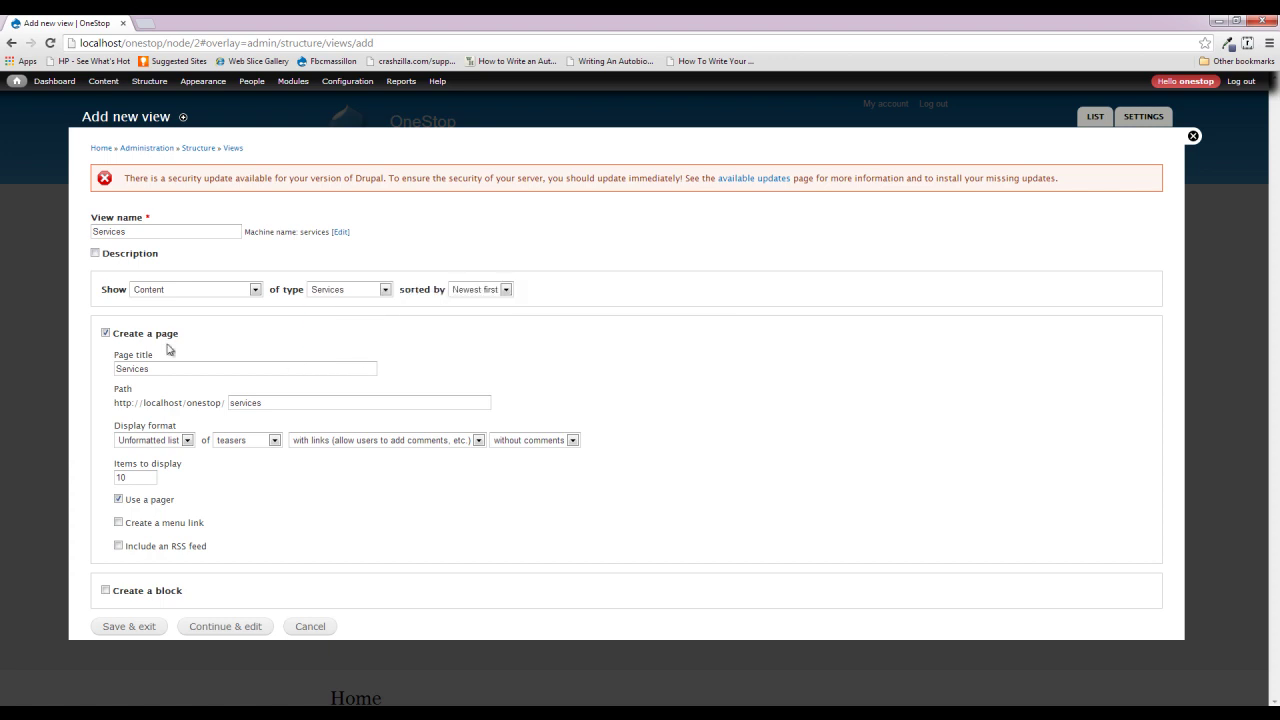
pyautogui.moveTo(159, 368); pyautogui.dragTo(102, 367)
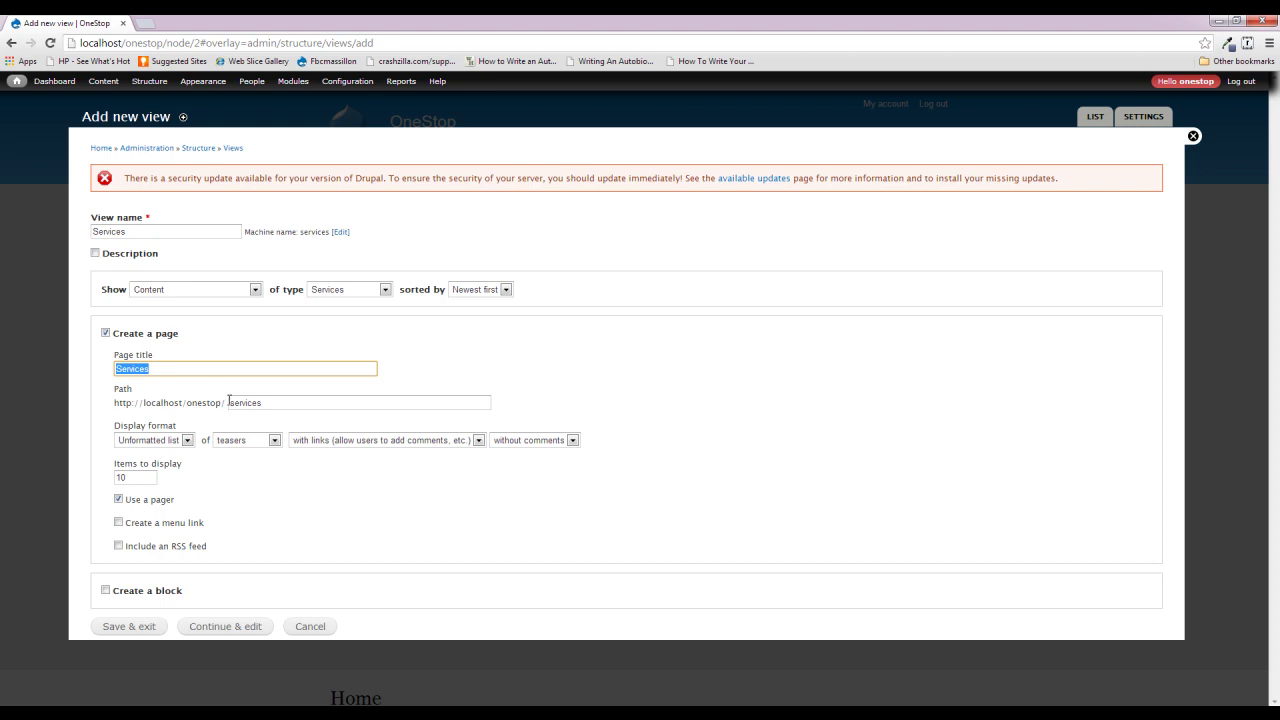
pyautogui.moveTo(229, 402); pyautogui.dragTo(262, 402)
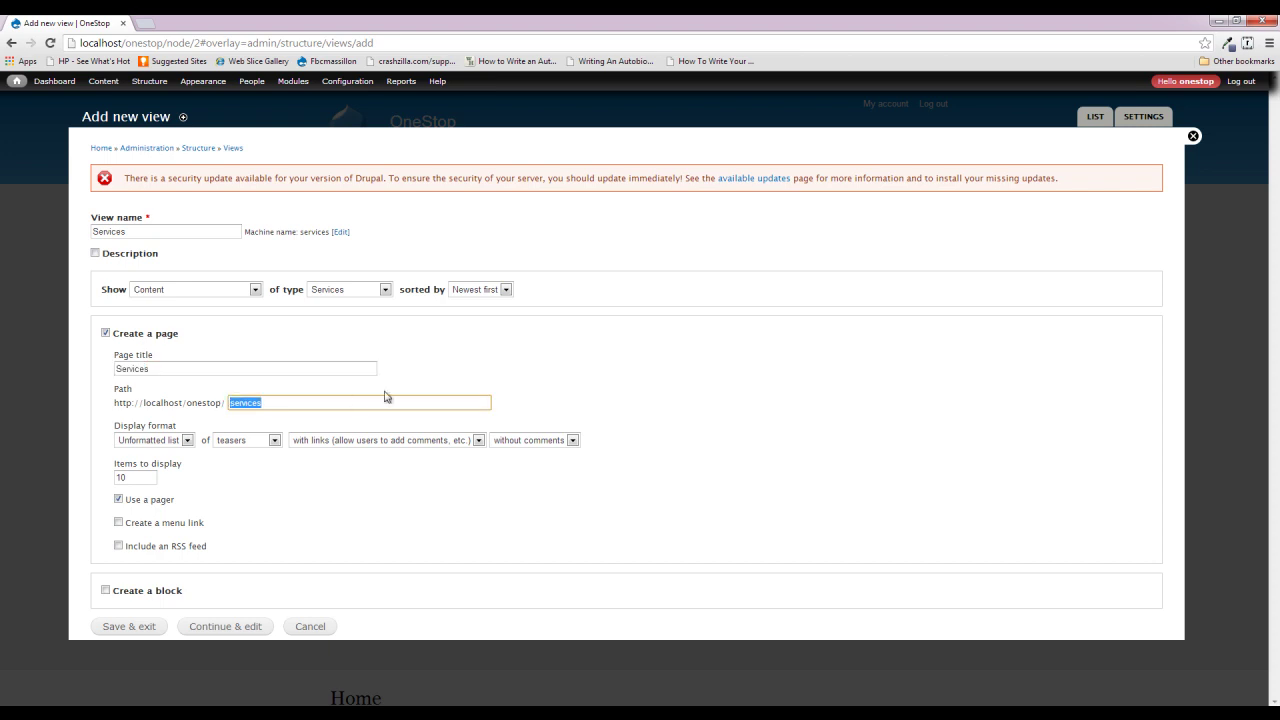
# Set the page to a Grid of fields with no pager and no item limit, then continue editing.
pyautogui.click(186, 446)
pyautogui.click(170, 455)
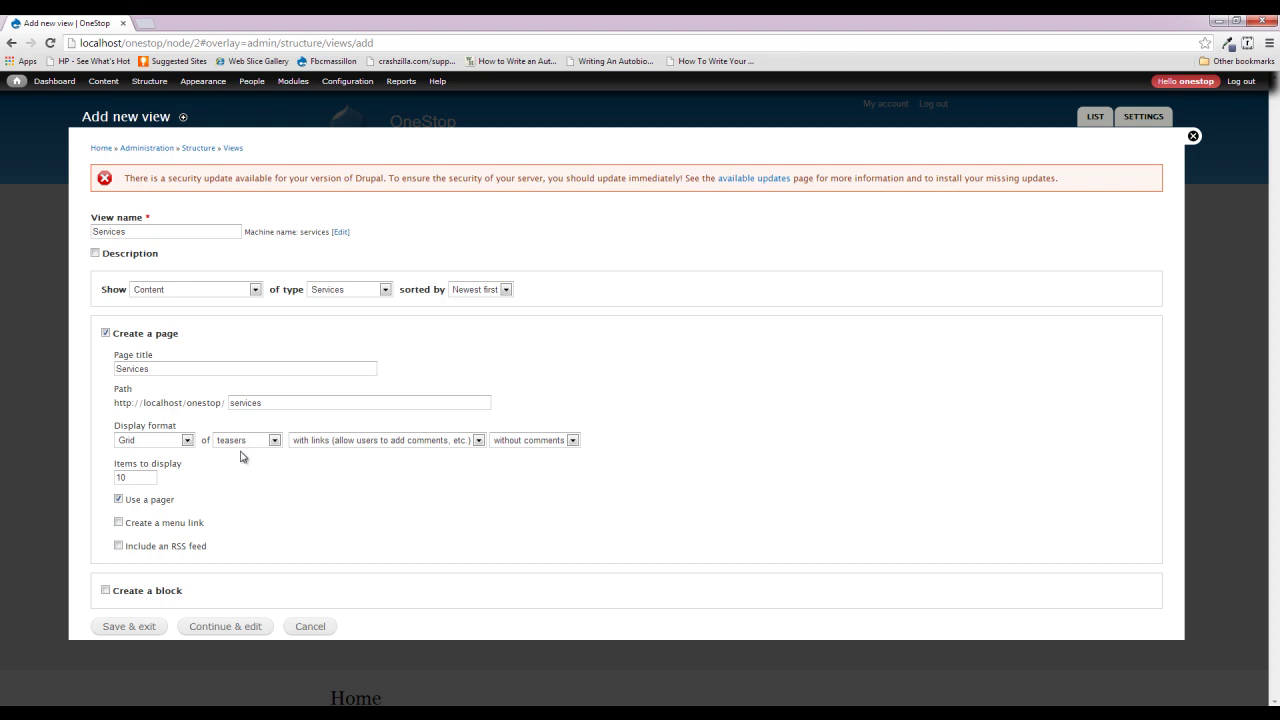
pyautogui.click(279, 441)
pyautogui.click(231, 498)
pyautogui.click(147, 496)
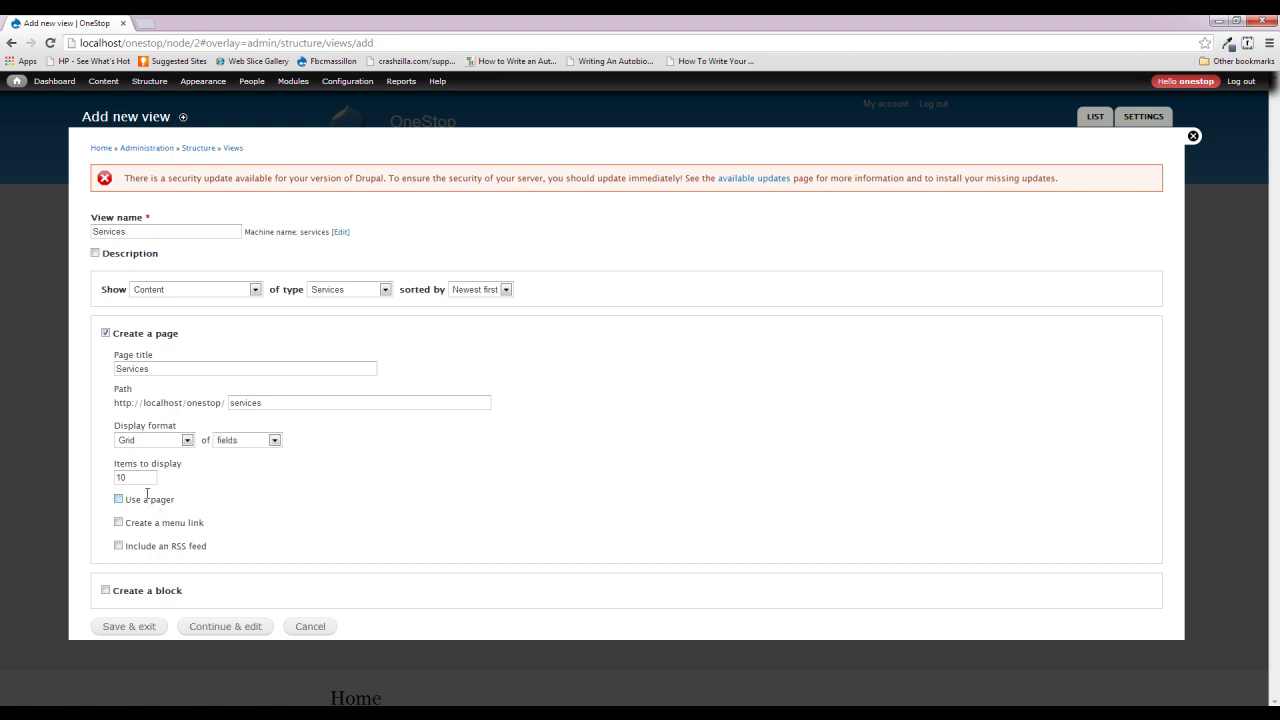
pyautogui.doubleClick(134, 476)
pyautogui.press('BackSpace')
pyautogui.click(249, 628)
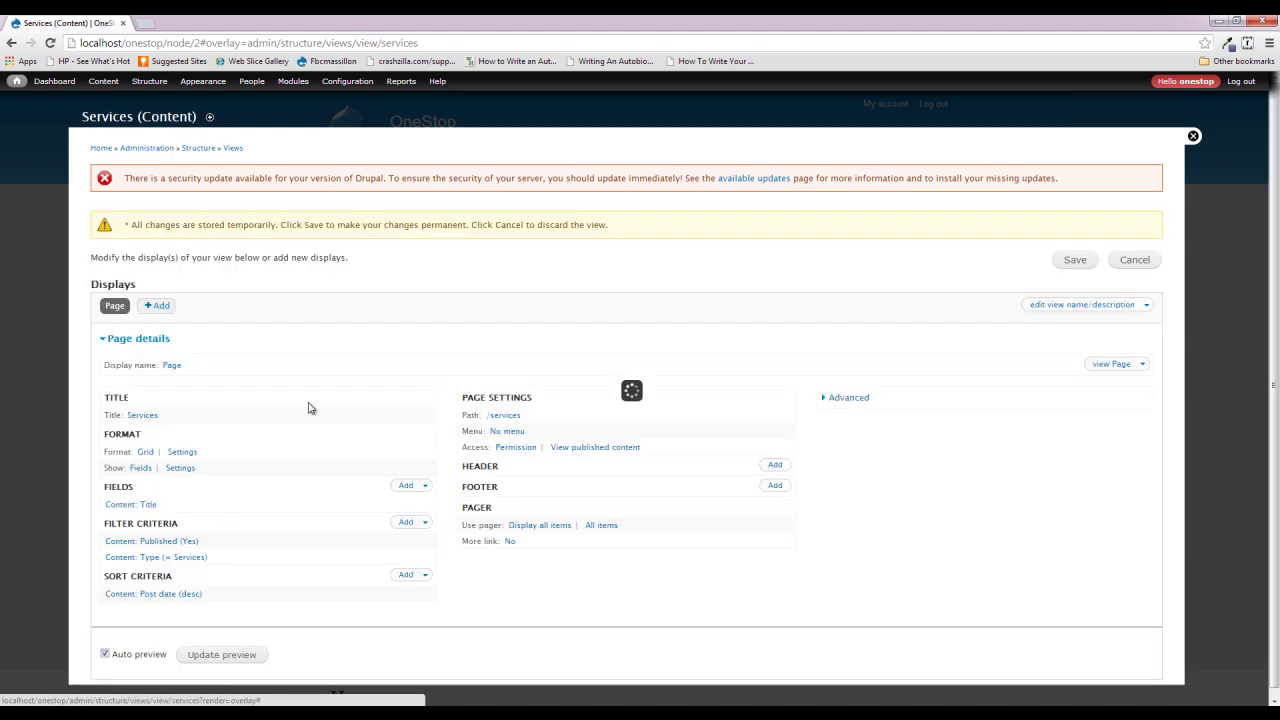
# Change the Services grid from 4 columns to 2 and apply to all displays.
pyautogui.scroll(-4, 308, 407)
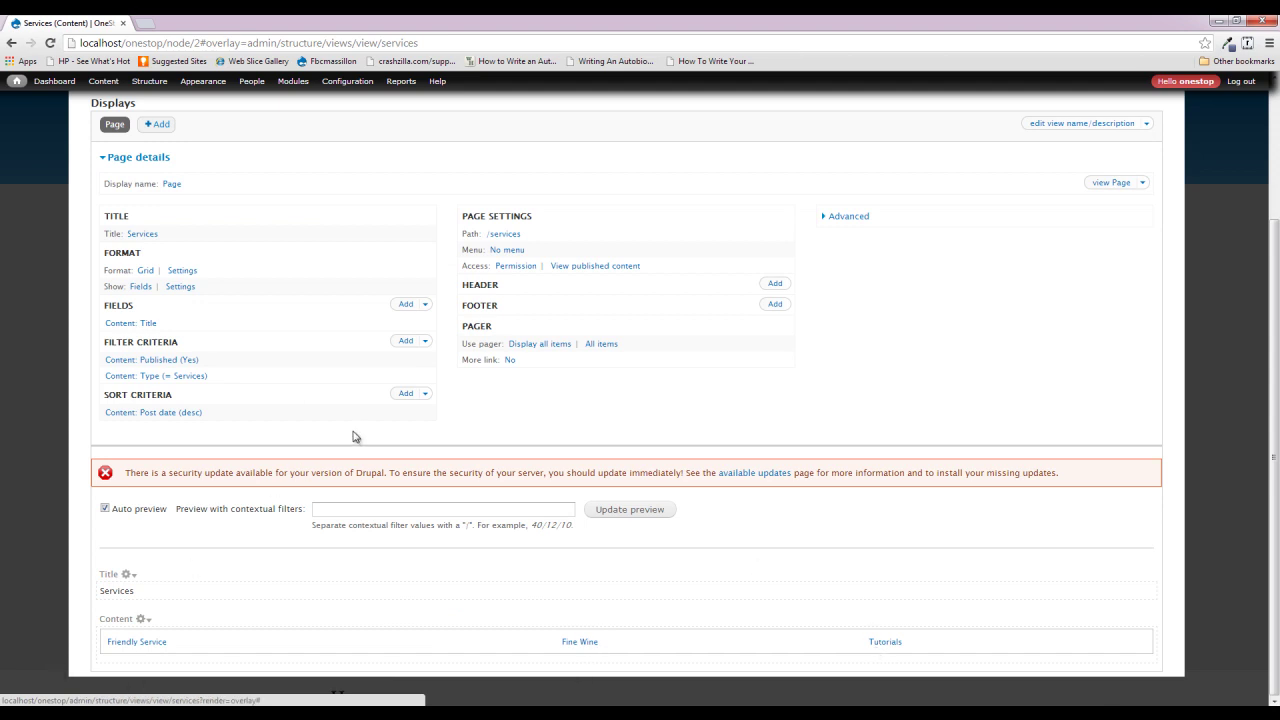
pyautogui.click(182, 271)
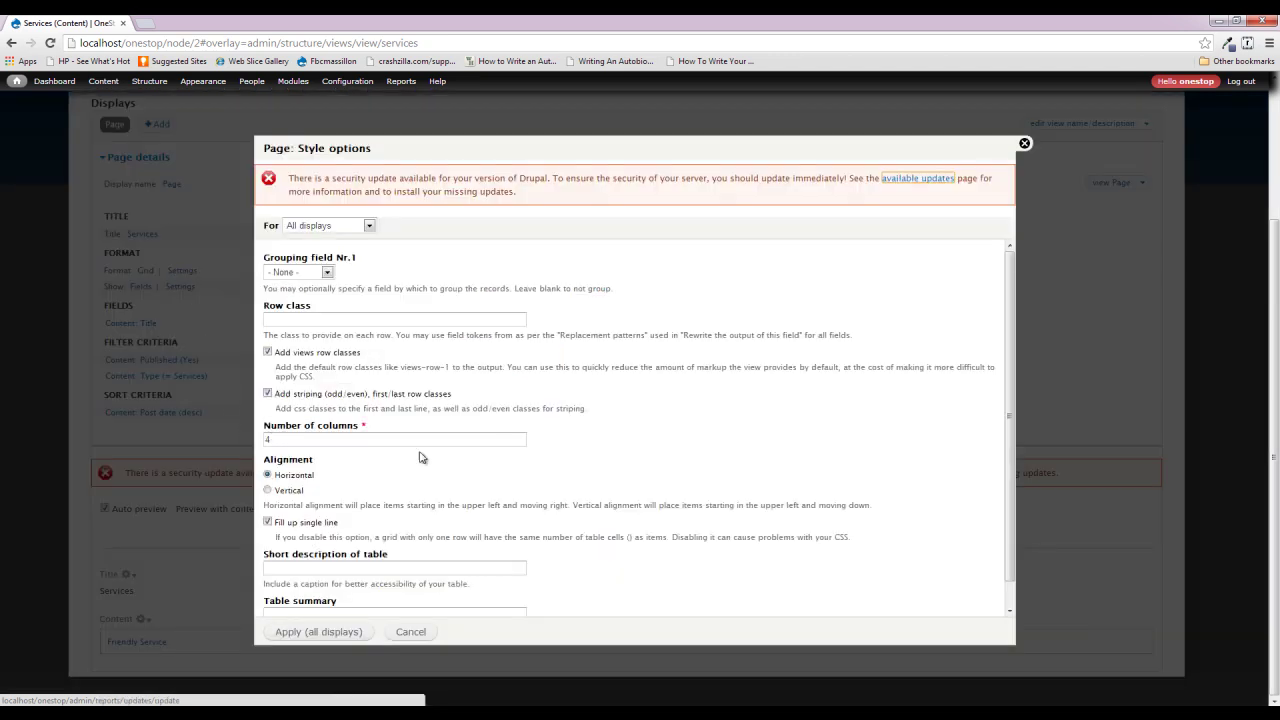
pyautogui.click(335, 438)
pyautogui.hotkey('shift', 'Home')
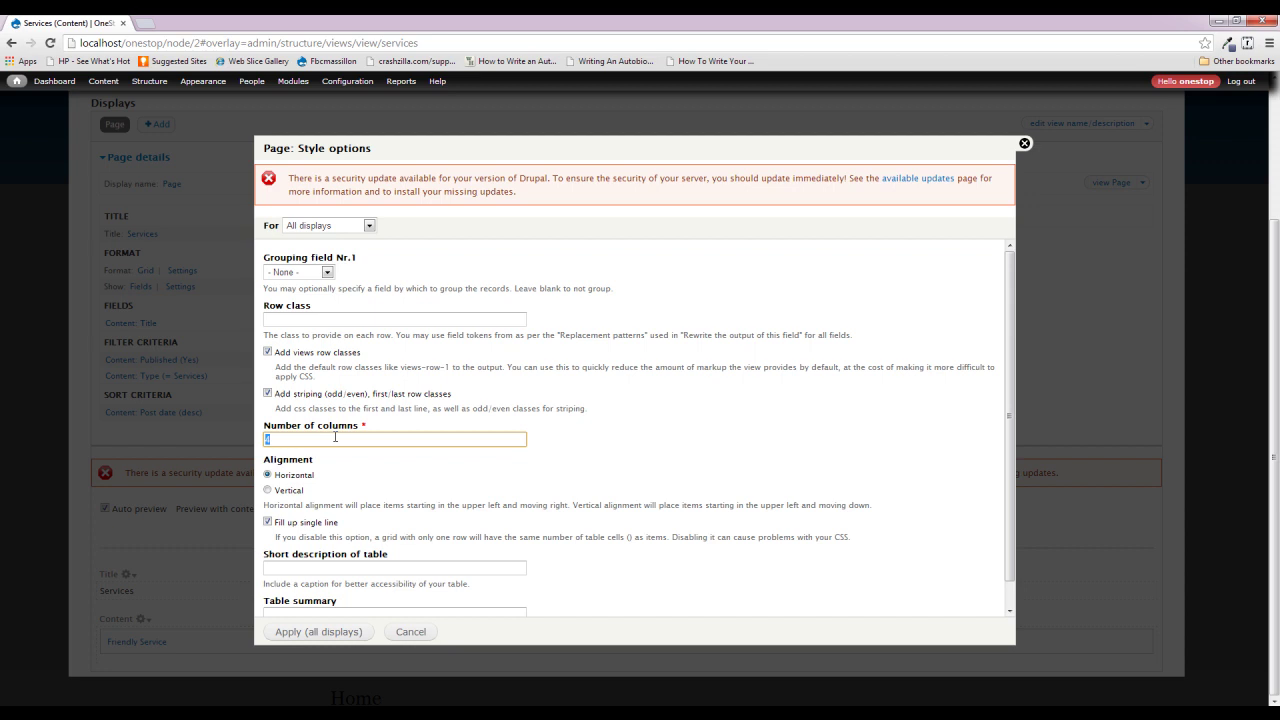
pyautogui.click(297, 633)
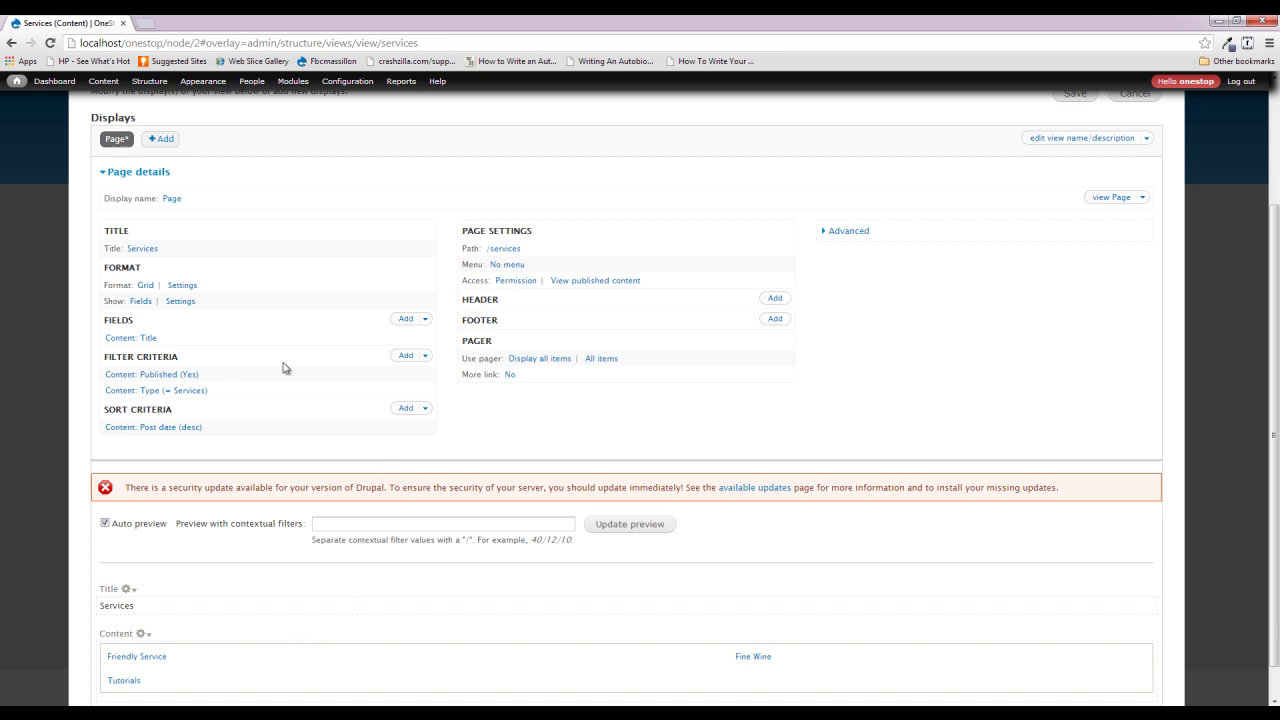
# Add the Content: Image and Content: Body fields to the view, found by searching 'Serv'.
pyautogui.click(405, 319)
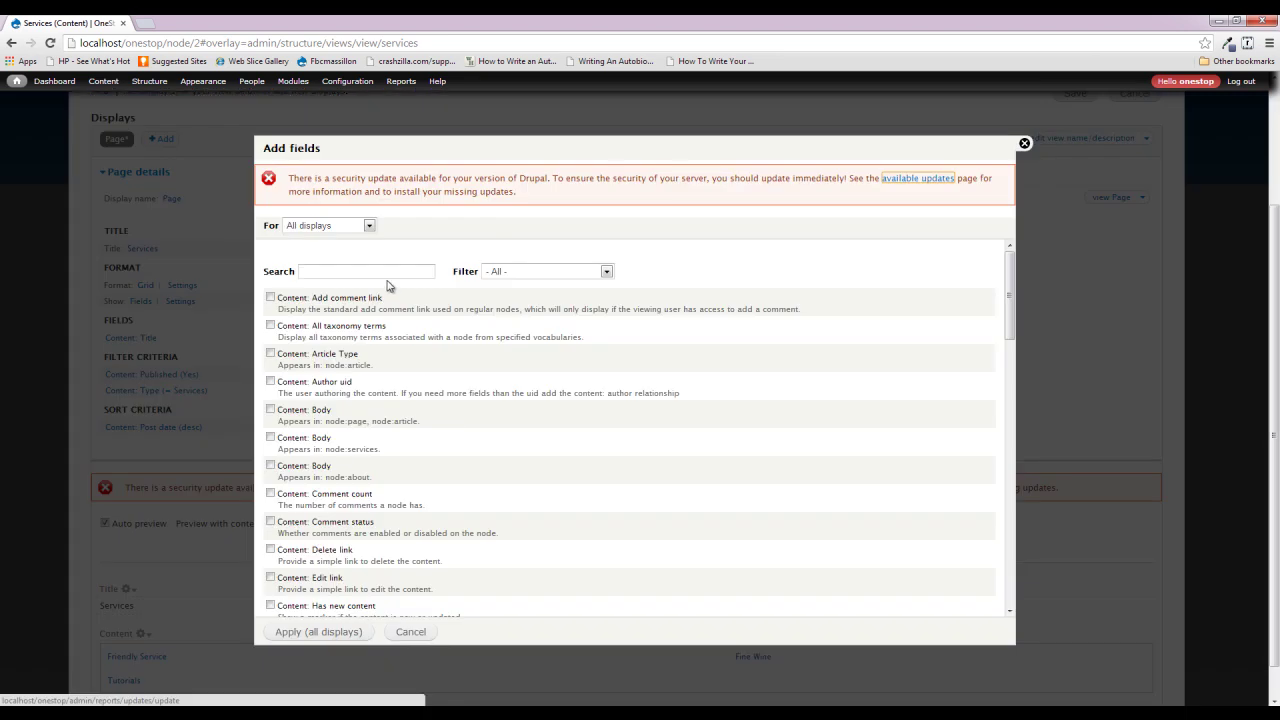
pyautogui.click(380, 273)
pyautogui.write('S')
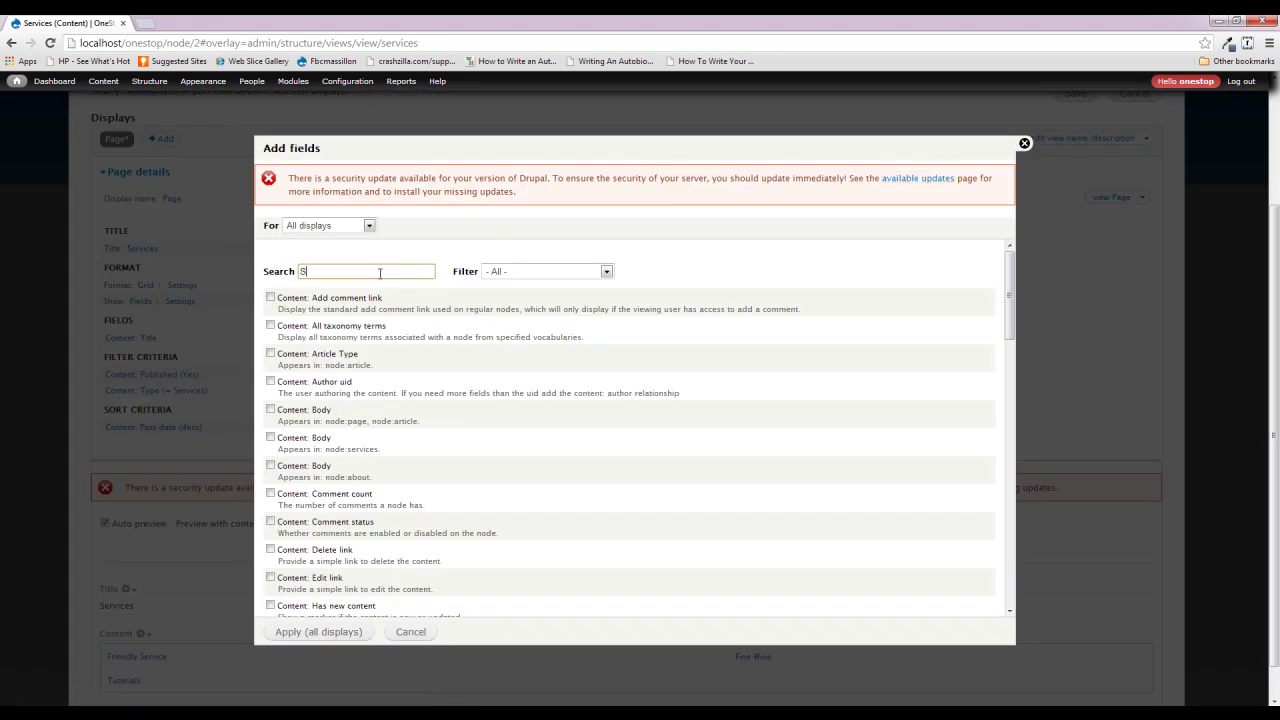
pyautogui.write('ervic')
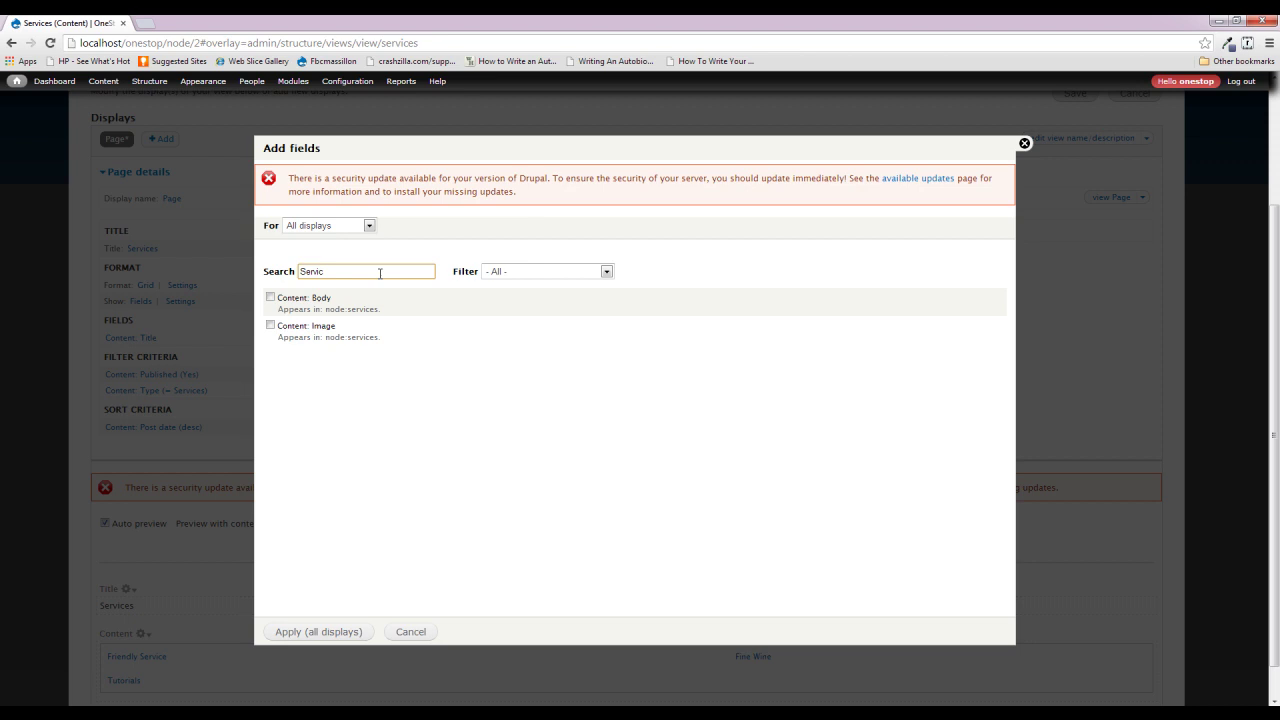
pyautogui.click(312, 330)
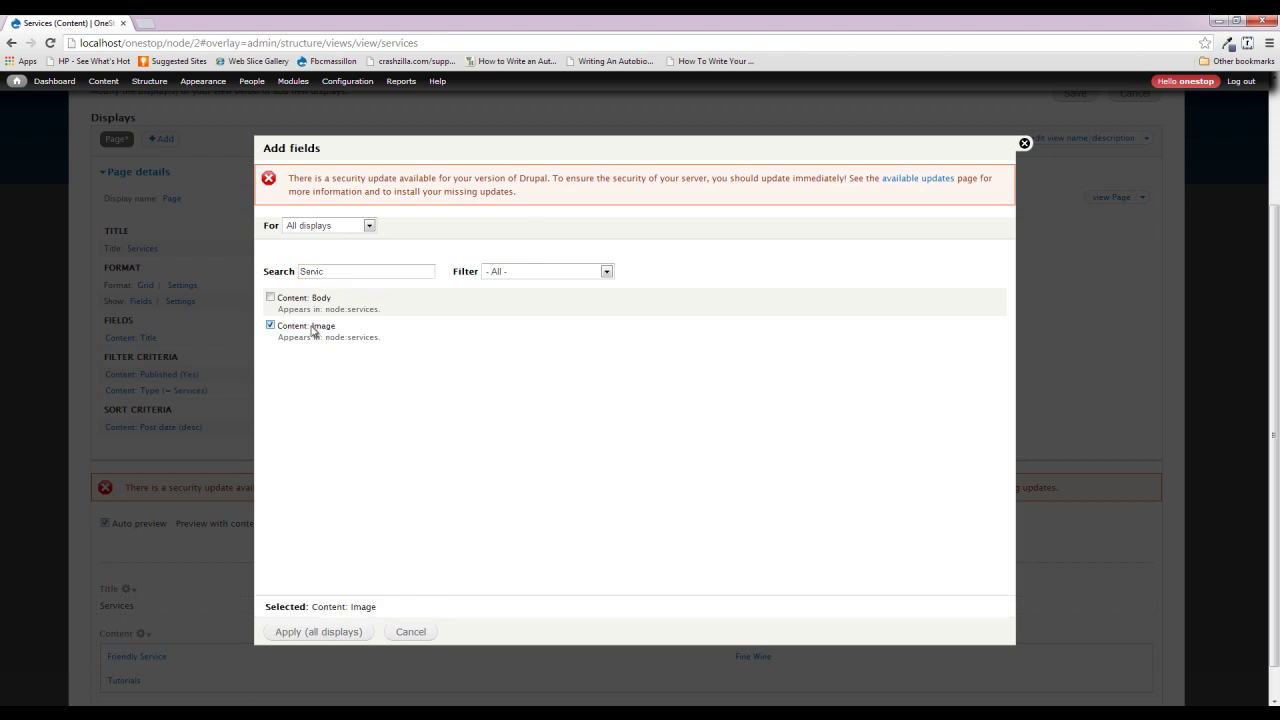
pyautogui.click(325, 302)
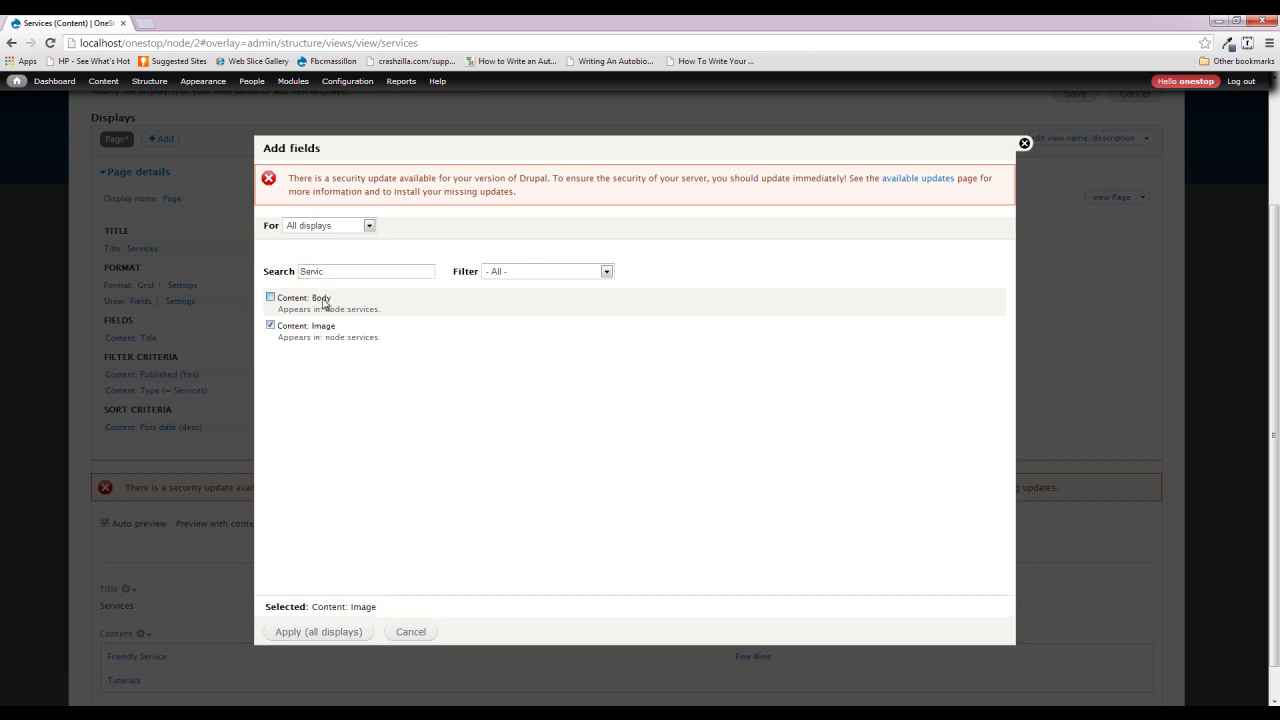
pyautogui.click(314, 632)
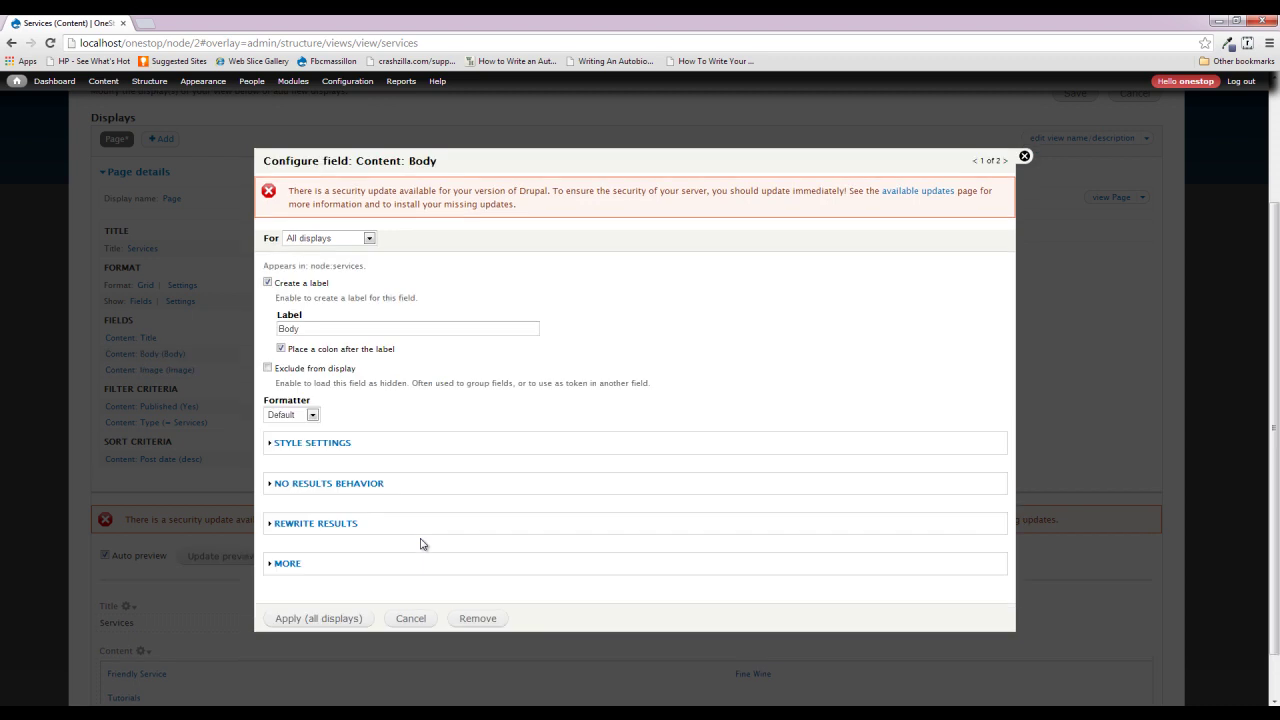
# Remove the labels from Body and Image, and show images in Basic Image style.
pyautogui.click(268, 283)
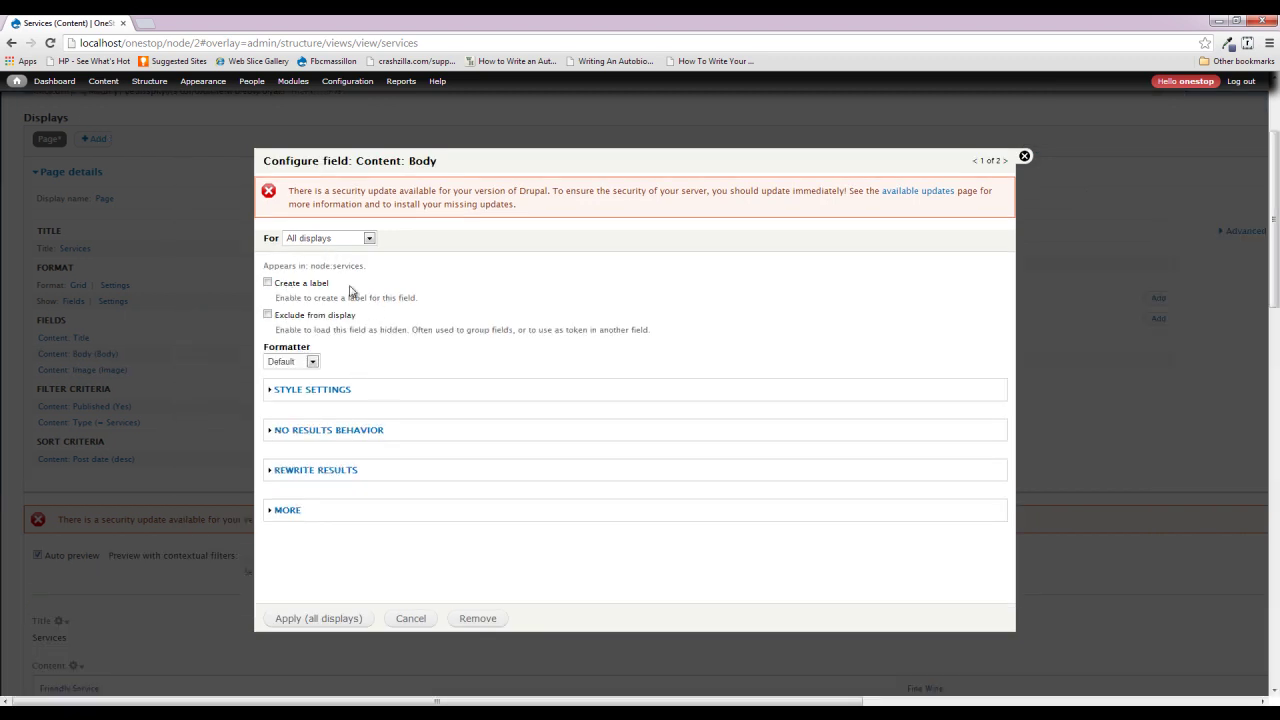
pyautogui.click(335, 618)
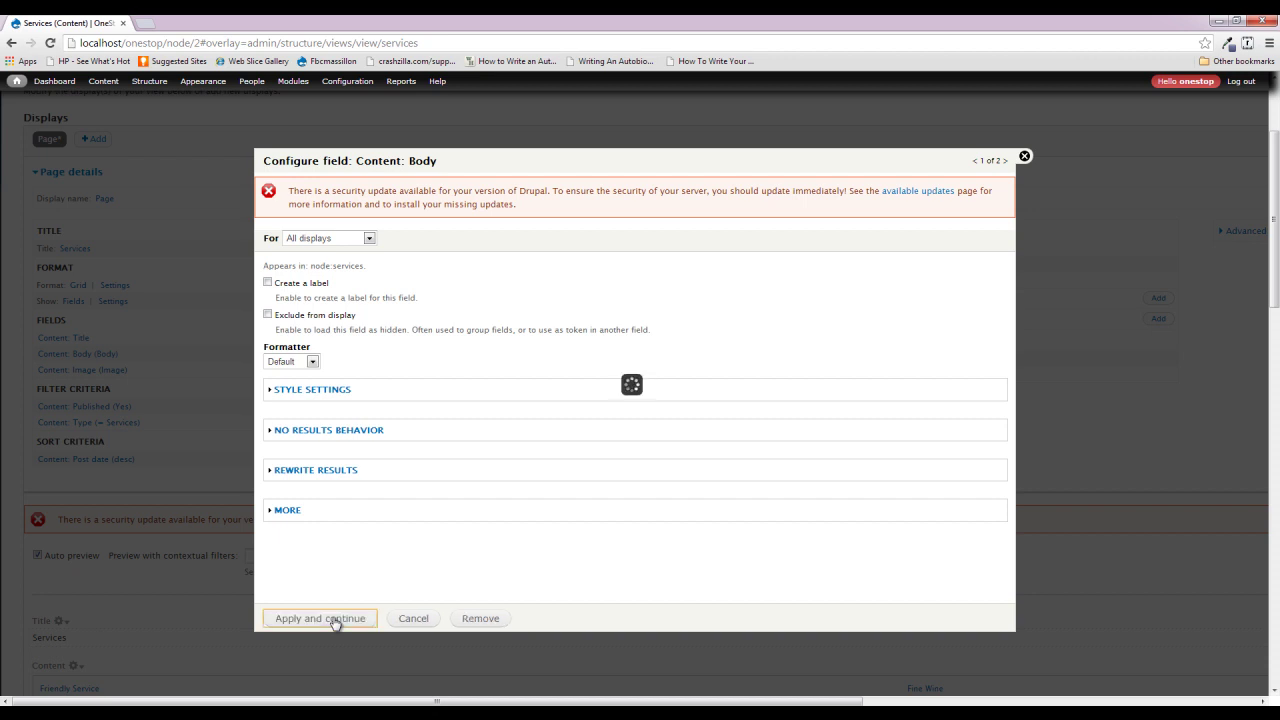
pyautogui.click(301, 268)
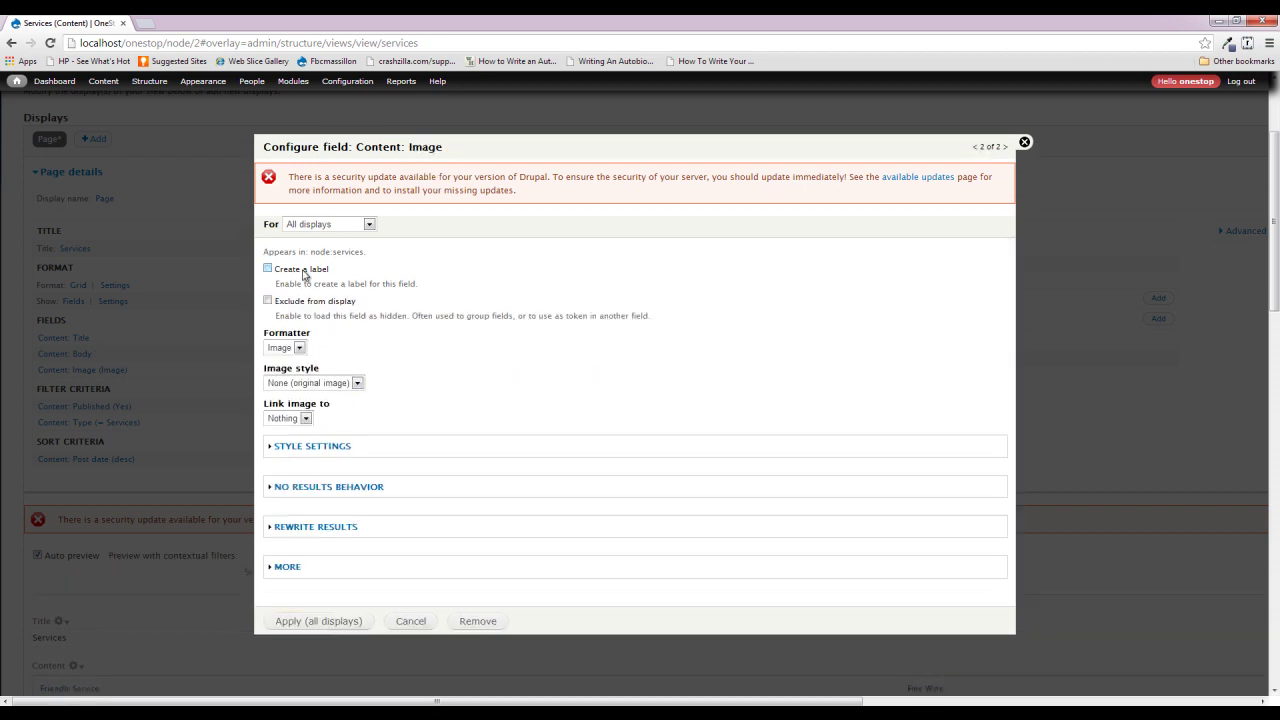
pyautogui.click(357, 384)
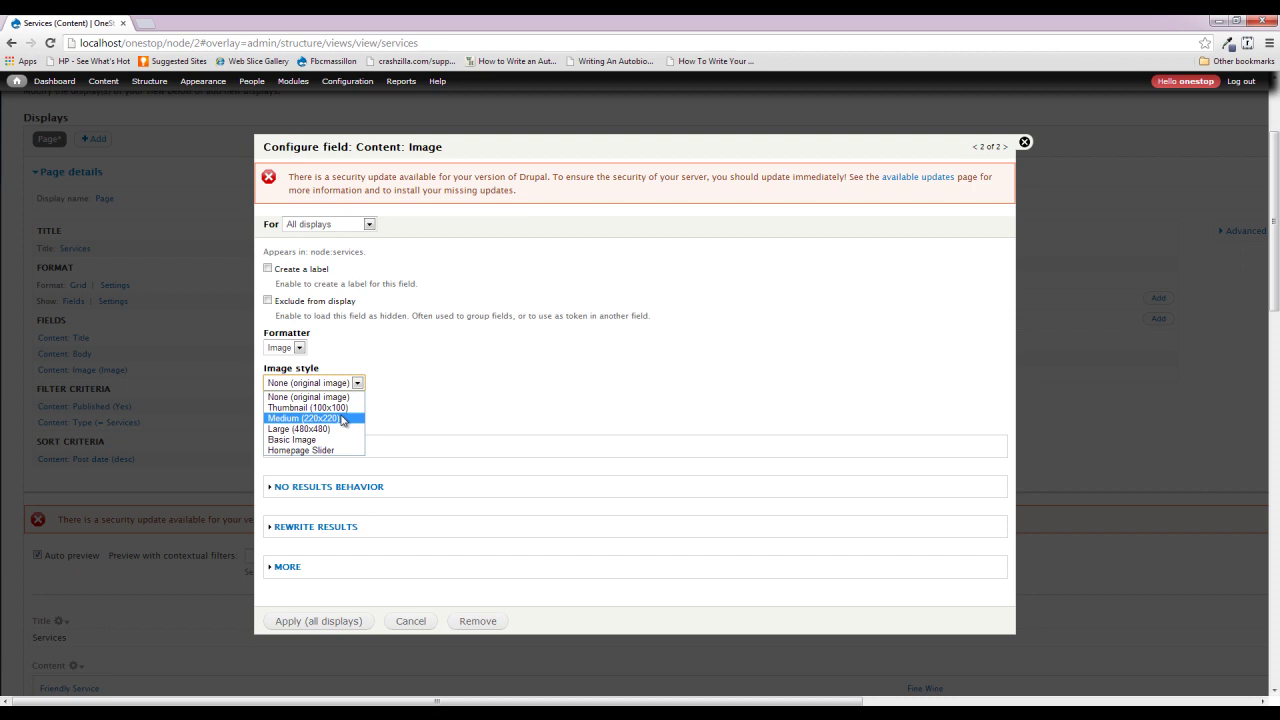
pyautogui.click(328, 439)
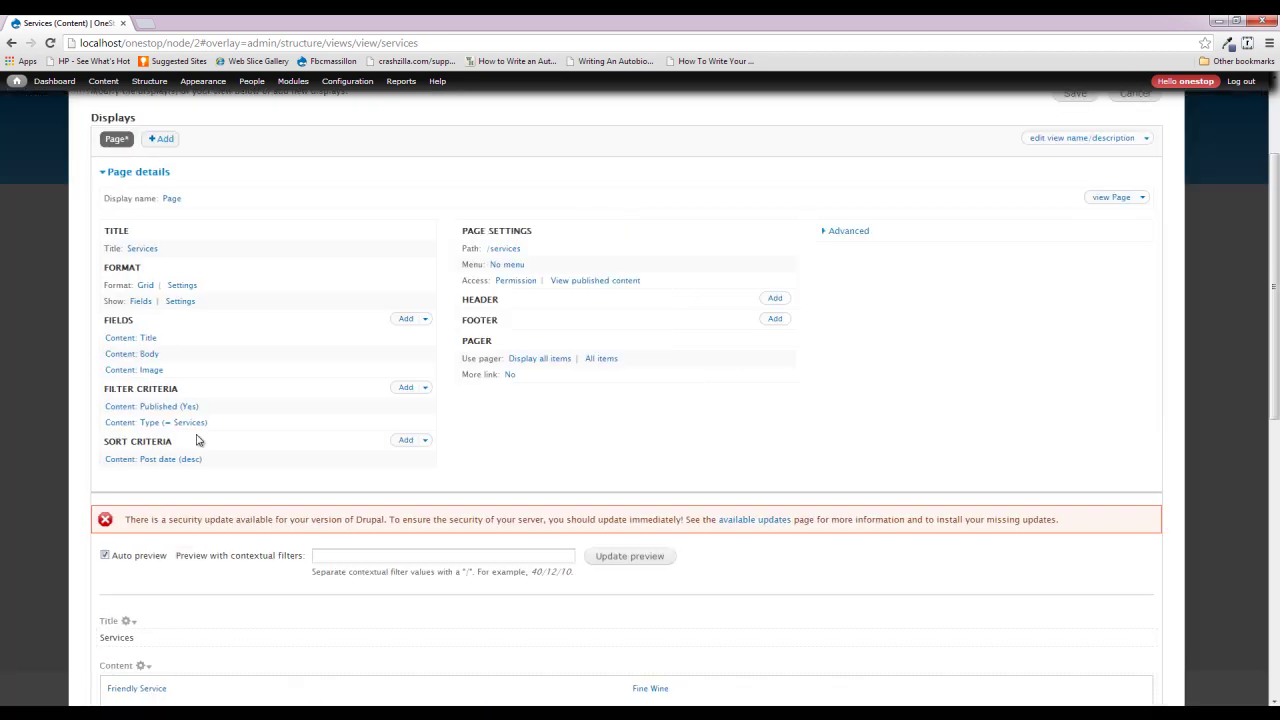
pyautogui.scroll(-5, 197, 440)
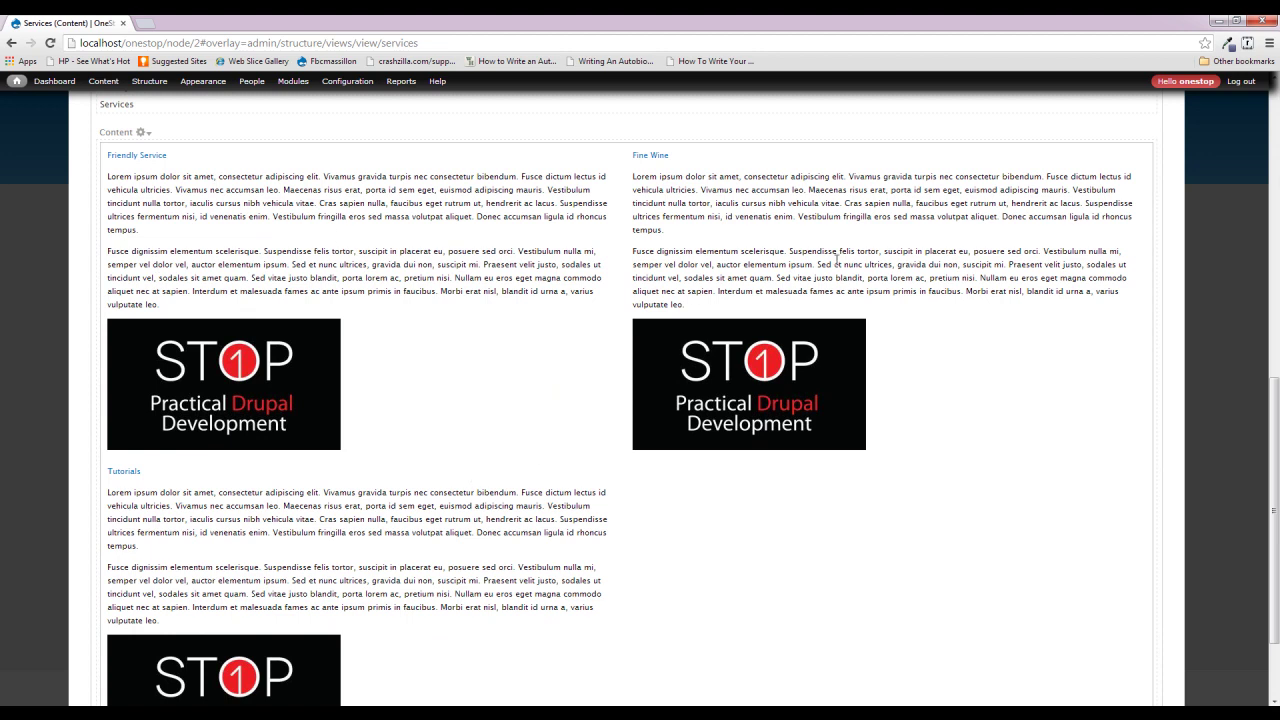
pyautogui.scroll(-1, 425, 543)
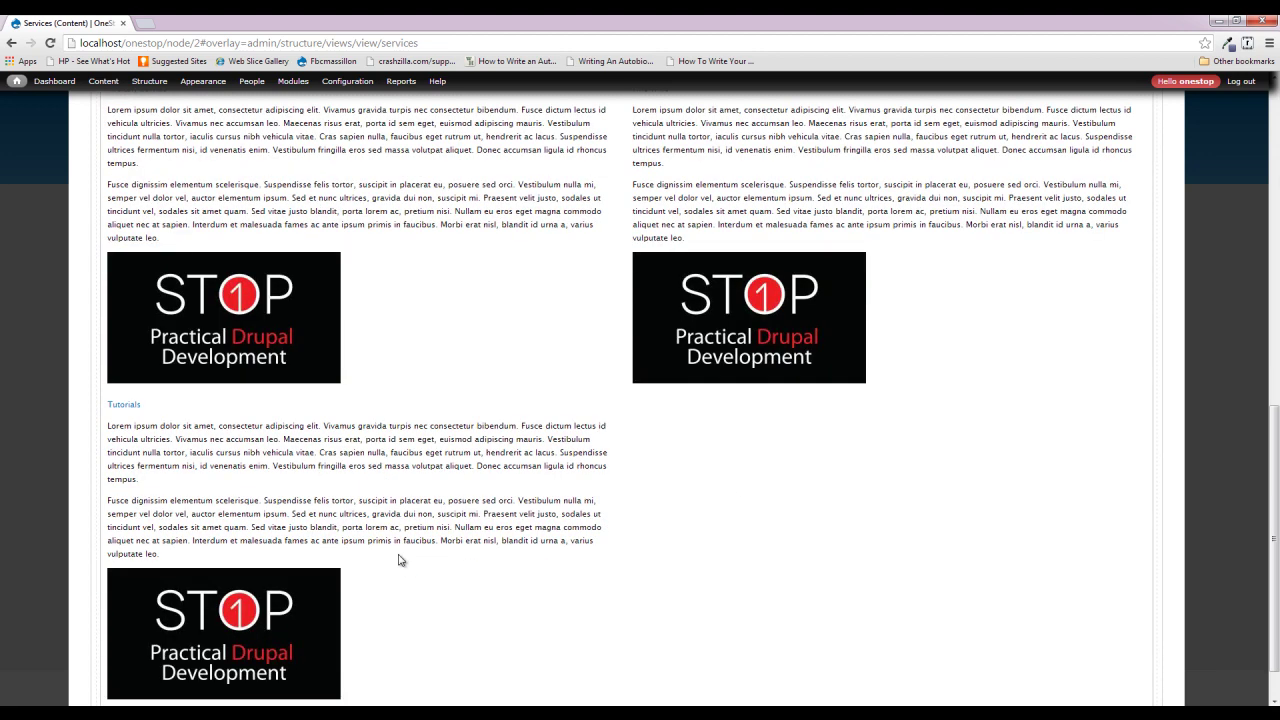
pyautogui.scroll(7, 398, 560)
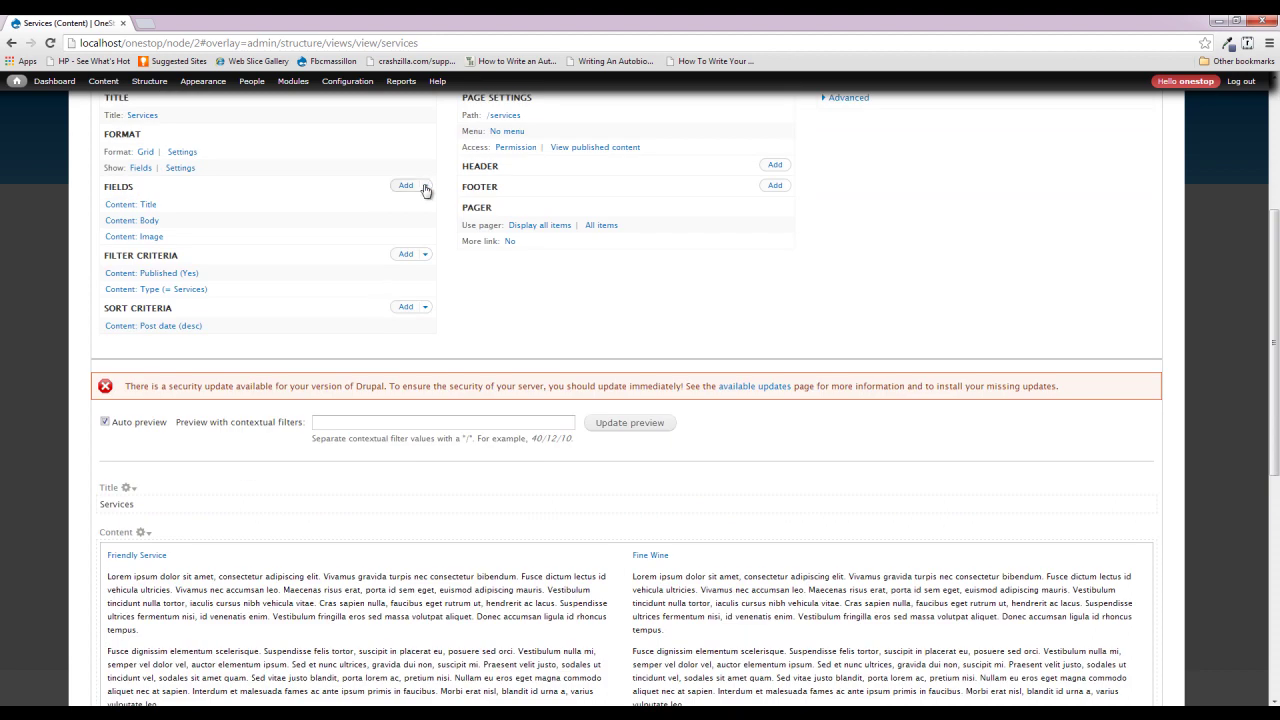
# Rearrange the view's fields so Image appears first, above Title and Body.
pyautogui.click(426, 188)
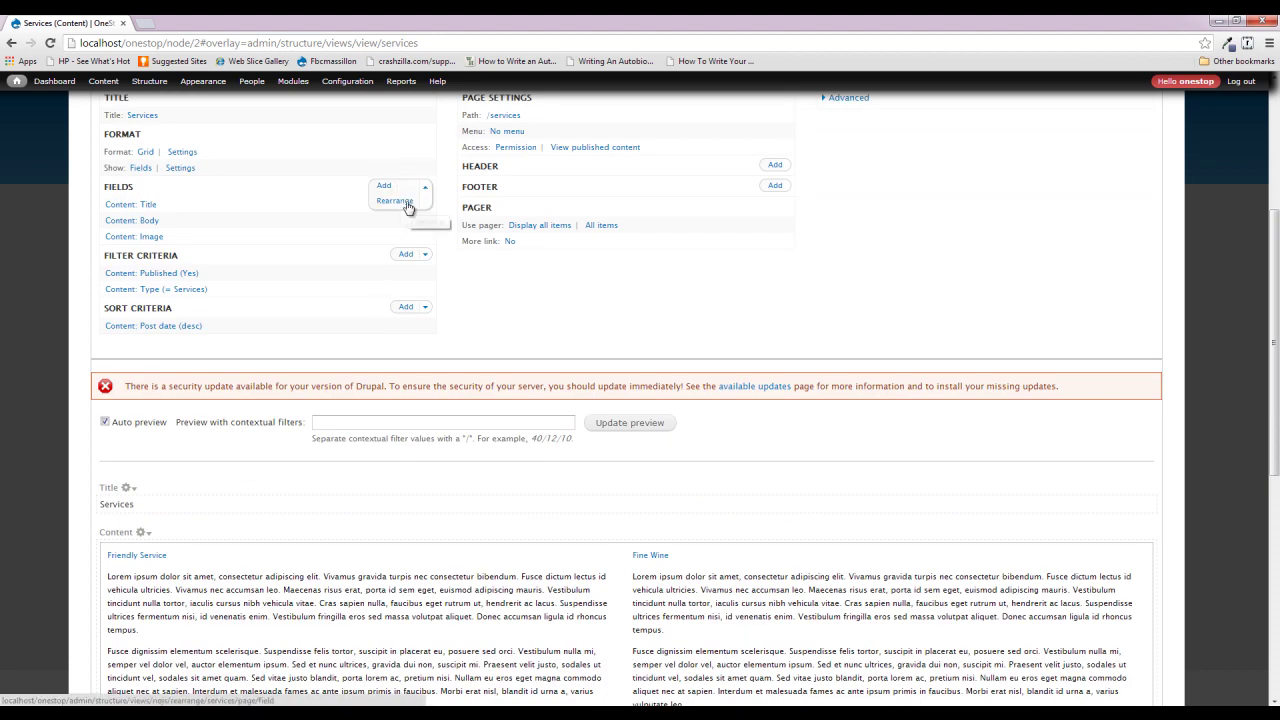
pyautogui.click(410, 202)
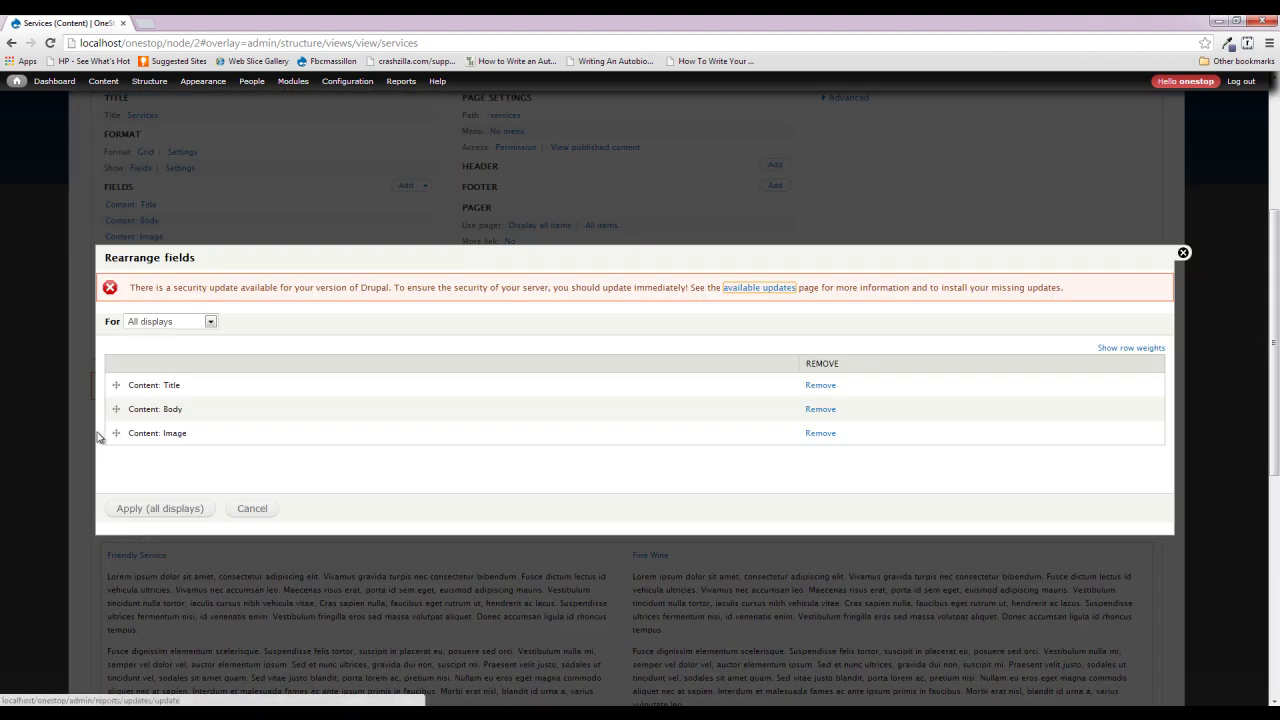
pyautogui.moveTo(110, 432); pyautogui.dragTo(106, 378)
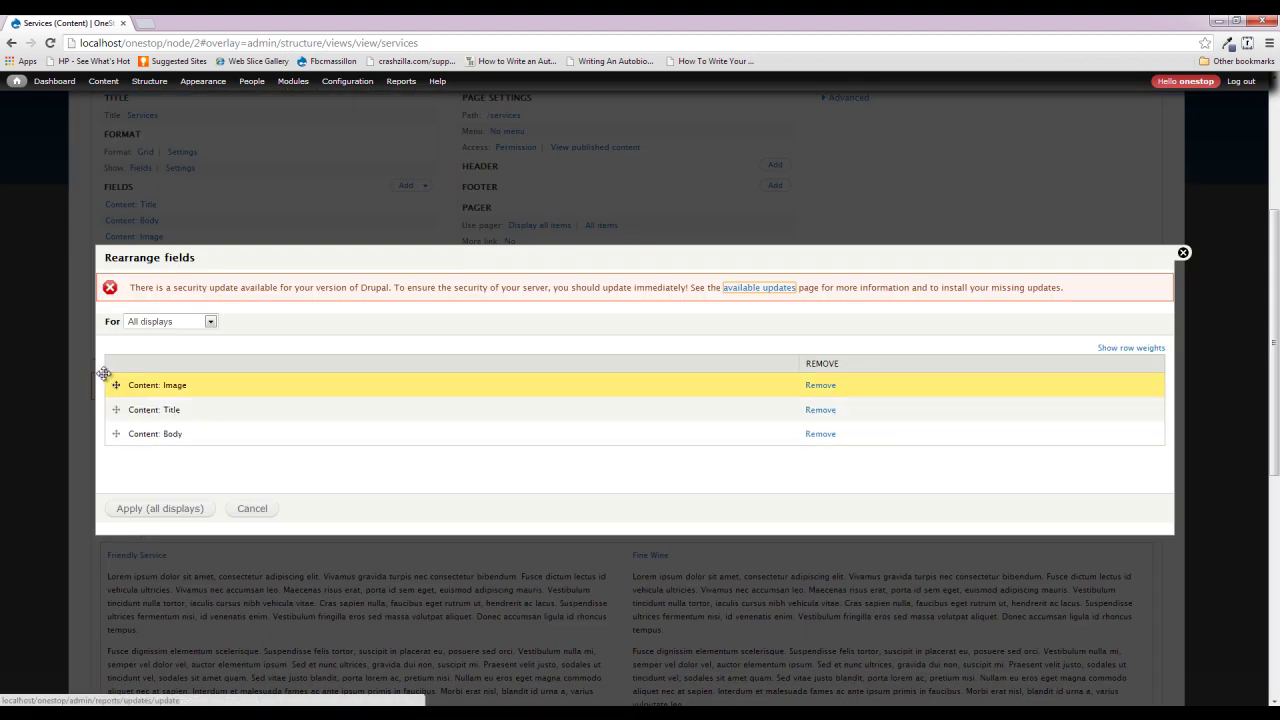
pyautogui.click(157, 509)
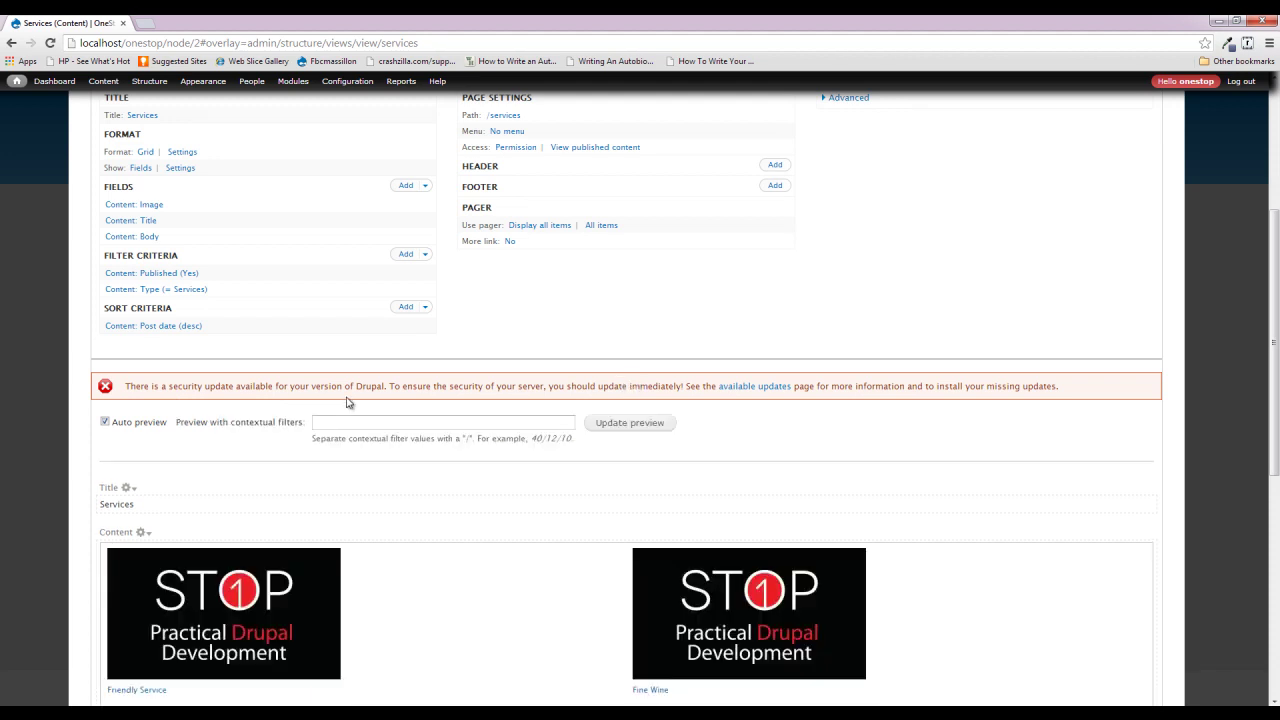
pyautogui.scroll(-3, 345, 410)
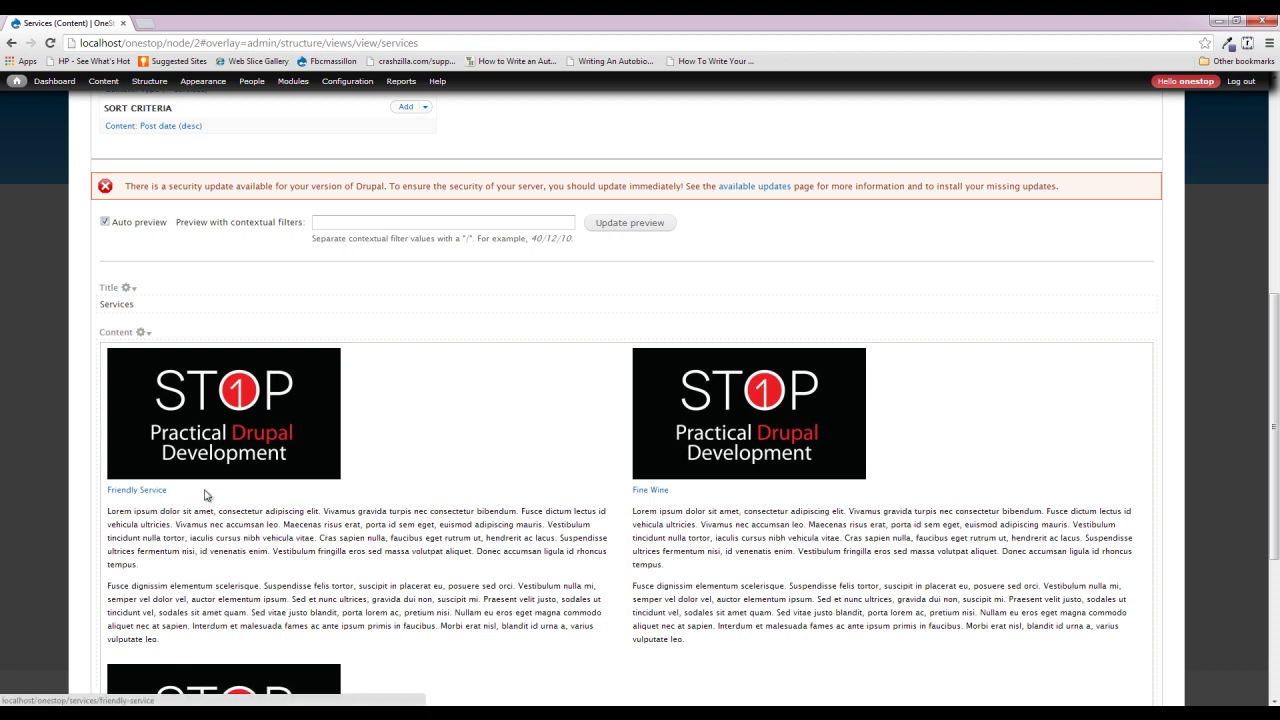
# Stop linking Content: Title to its original content, applied to all displays.
pyautogui.scroll(-2, 56, 634)
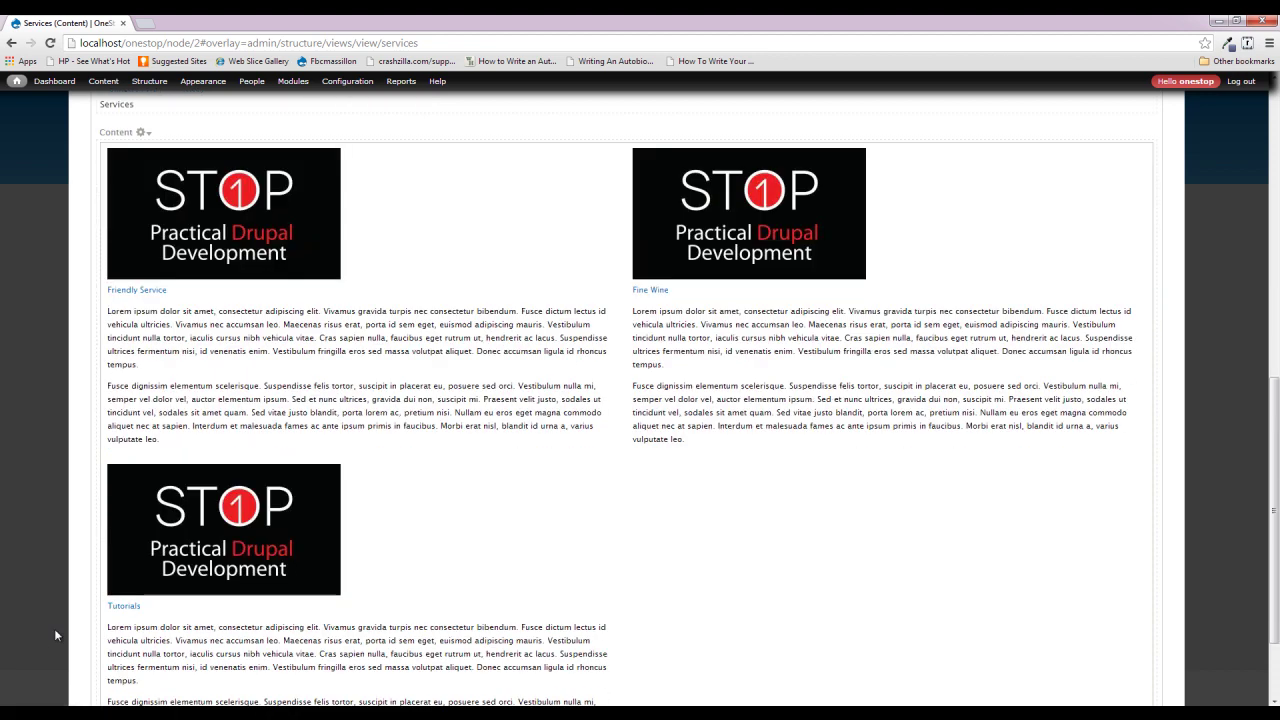
pyautogui.scroll(4, 437, 599)
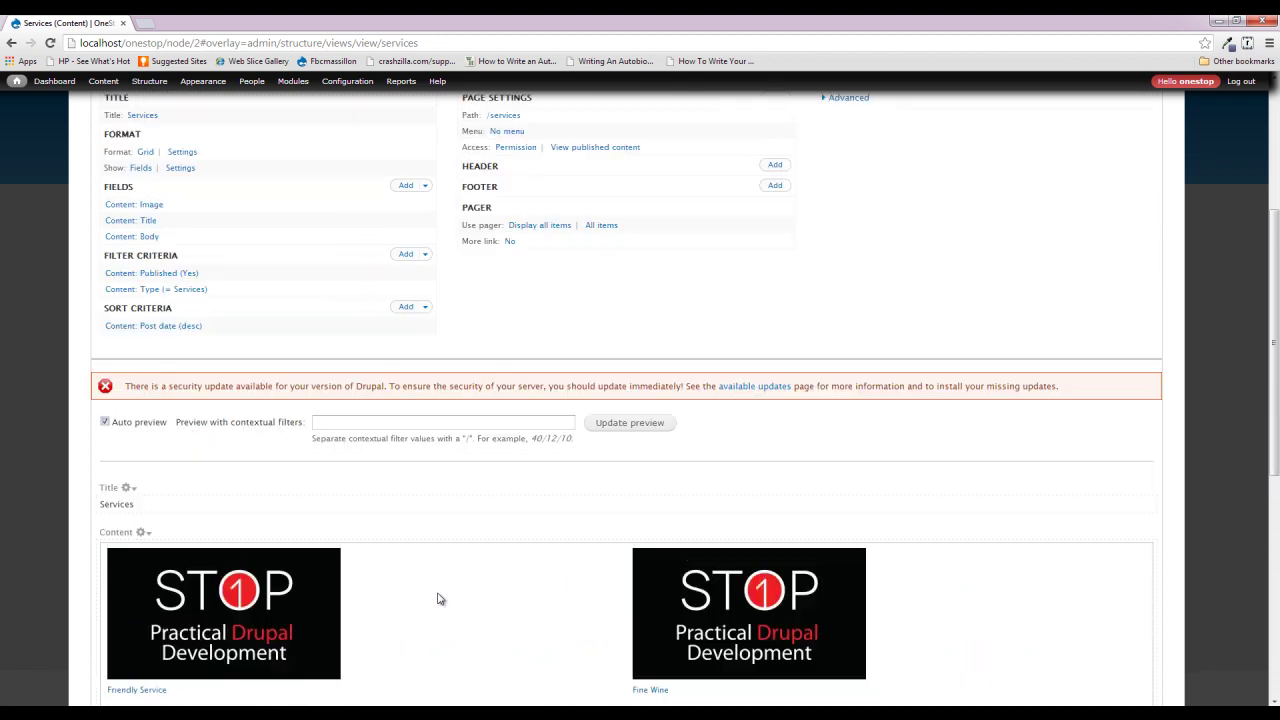
pyautogui.scroll(1, 437, 599)
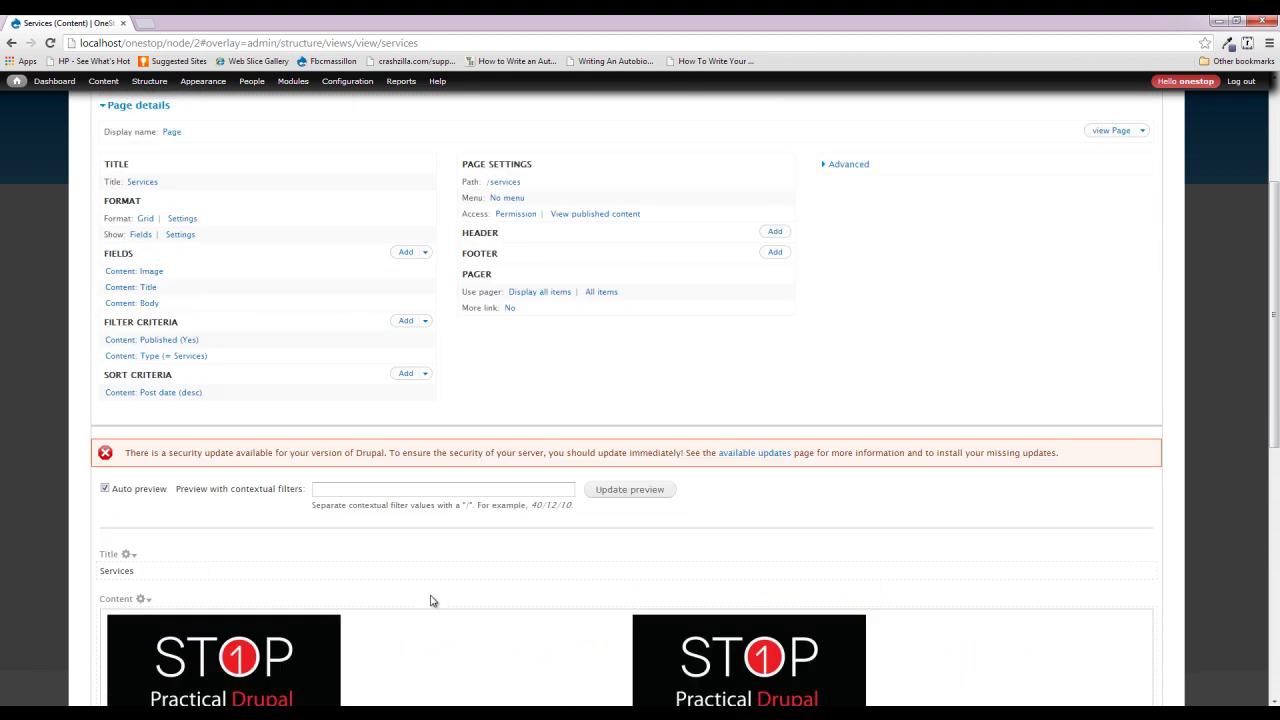
pyautogui.click(136, 290)
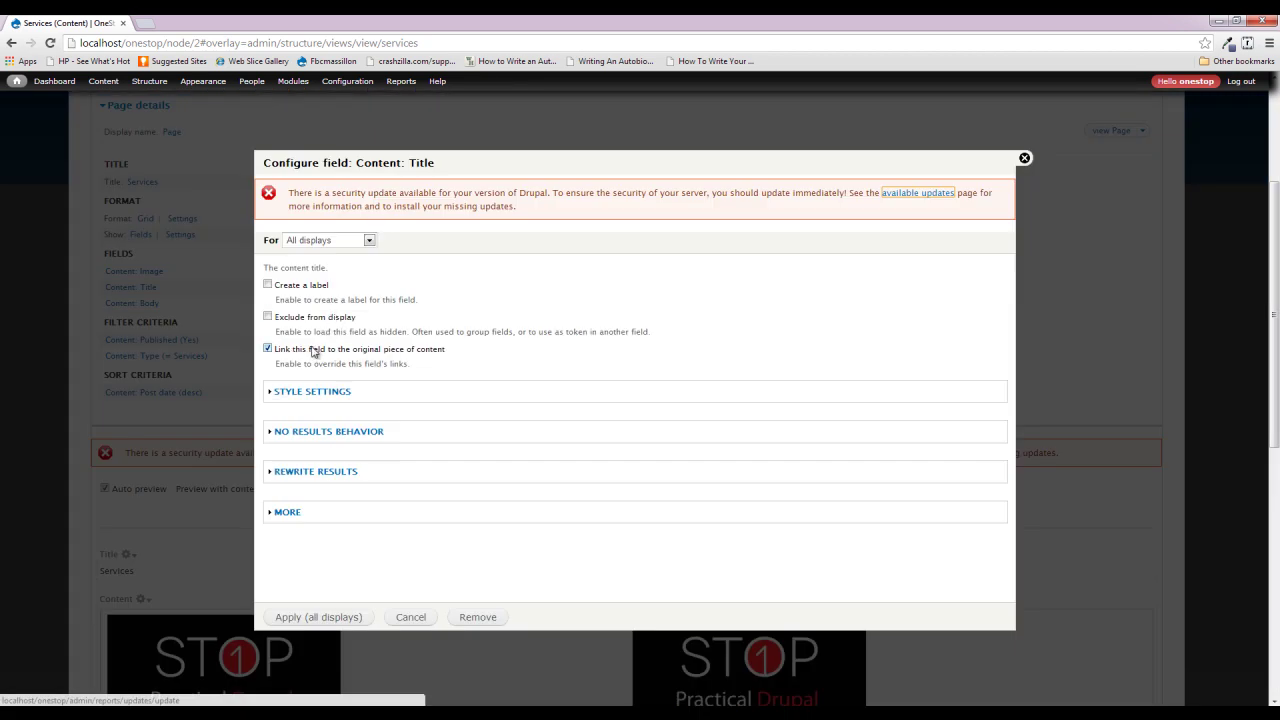
pyautogui.click(318, 352)
pyautogui.click(325, 614)
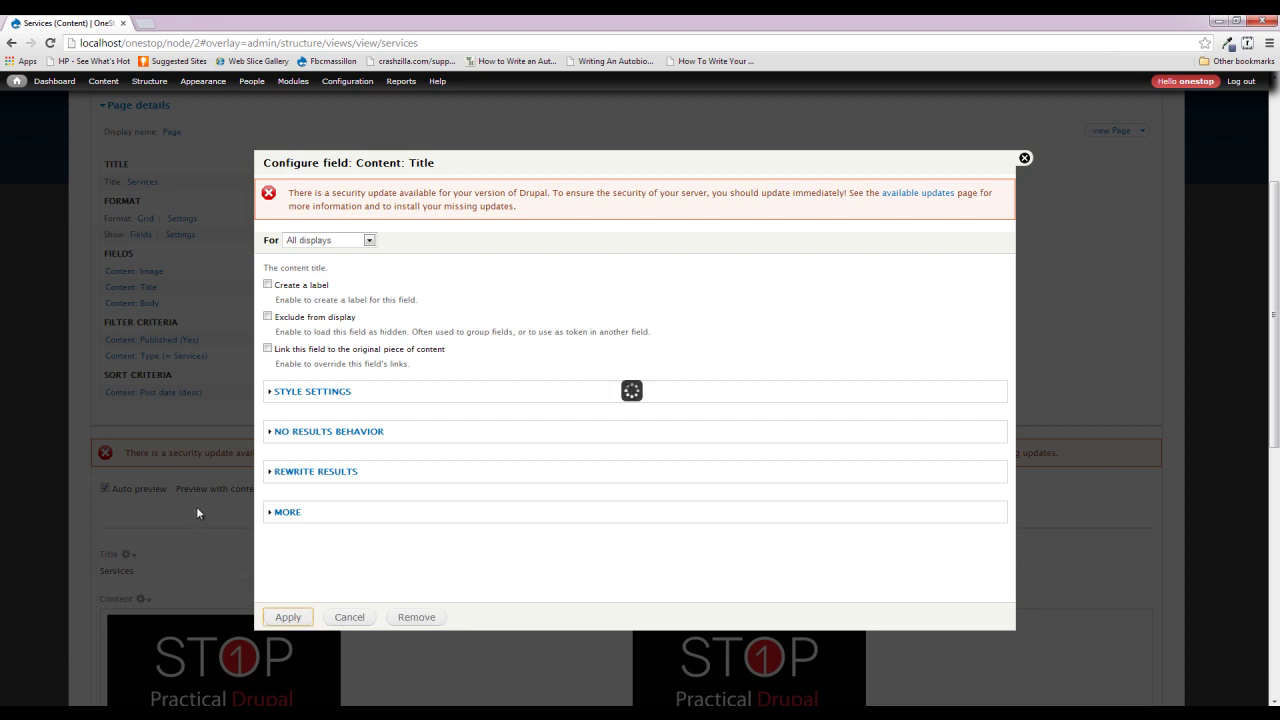
pyautogui.scroll(-3, 196, 505)
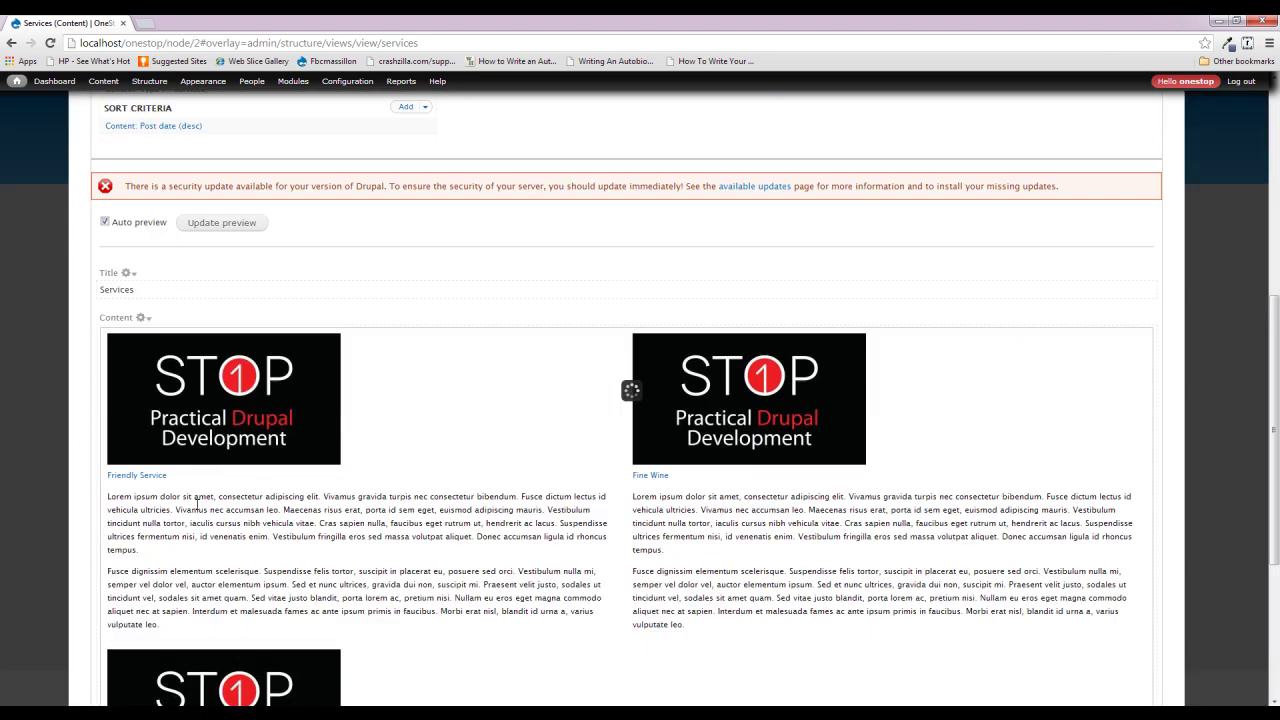
pyautogui.scroll(-3, 657, 488)
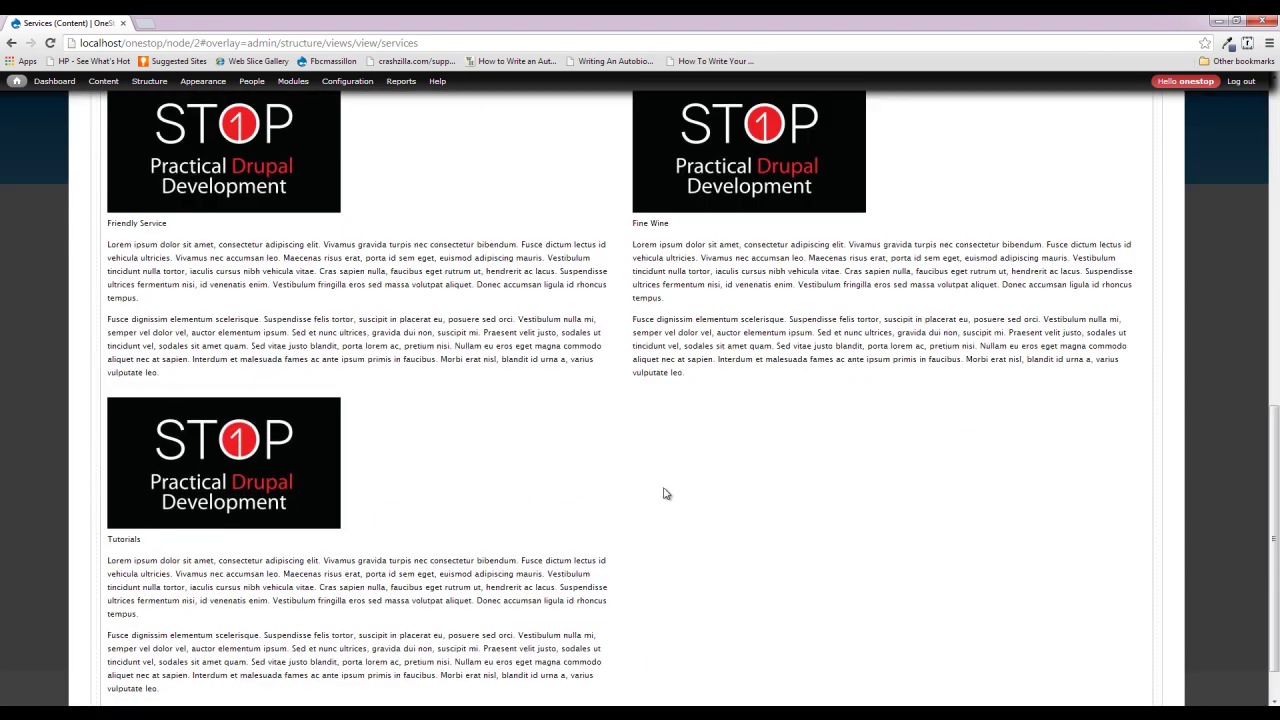
pyautogui.scroll(7, 663, 491)
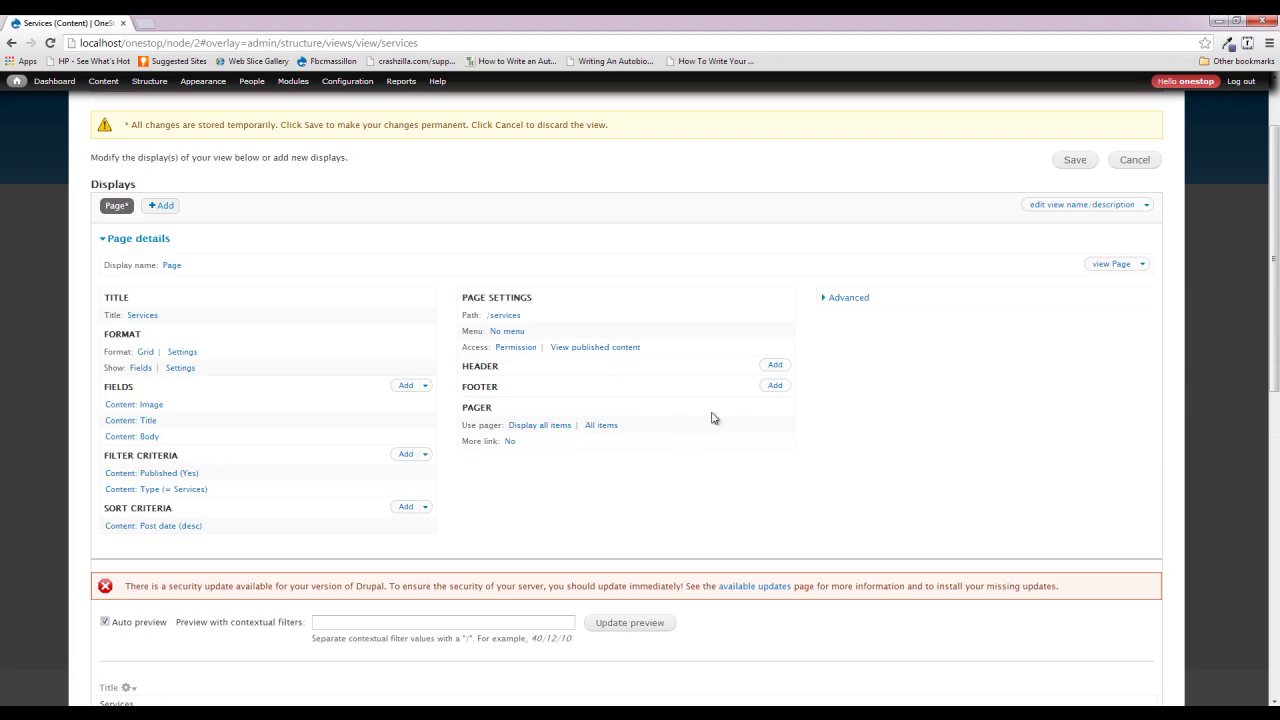
# Give the view page a Normal menu entry titled 'Services' in the Main menu, and save the view.
pyautogui.click(1077, 161)
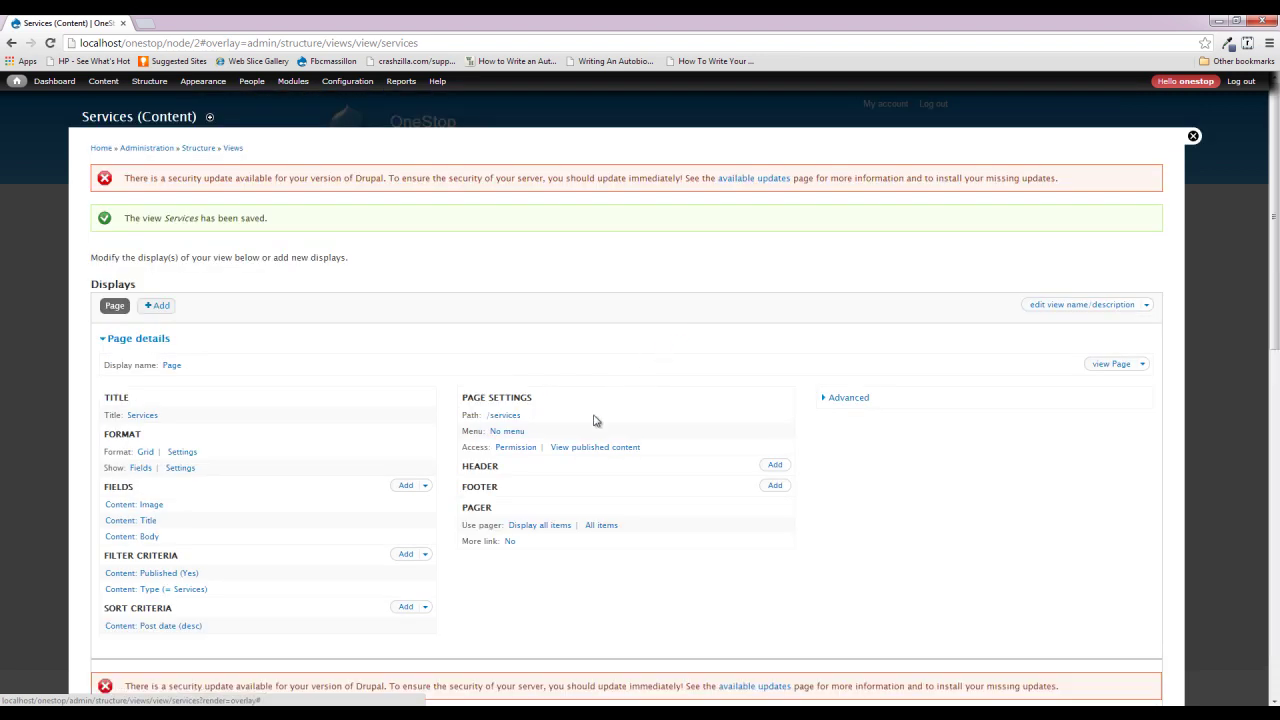
pyautogui.click(520, 433)
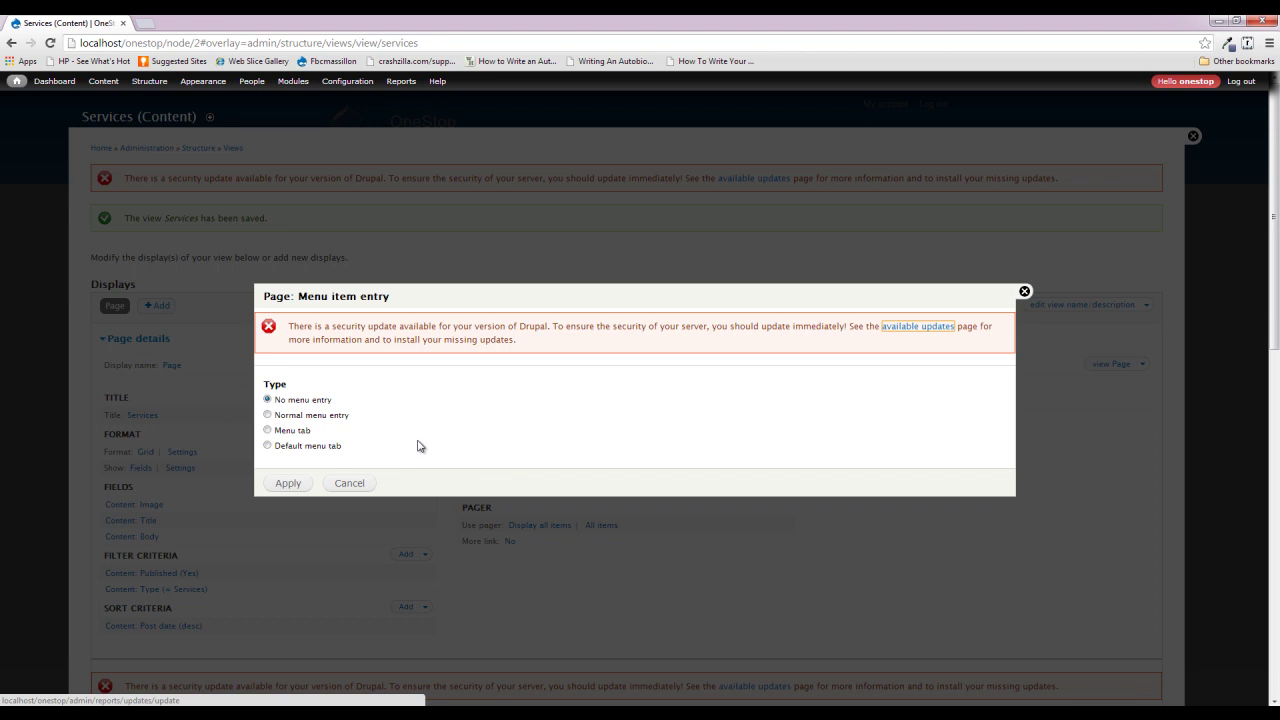
pyautogui.click(284, 418)
pyautogui.click(537, 400)
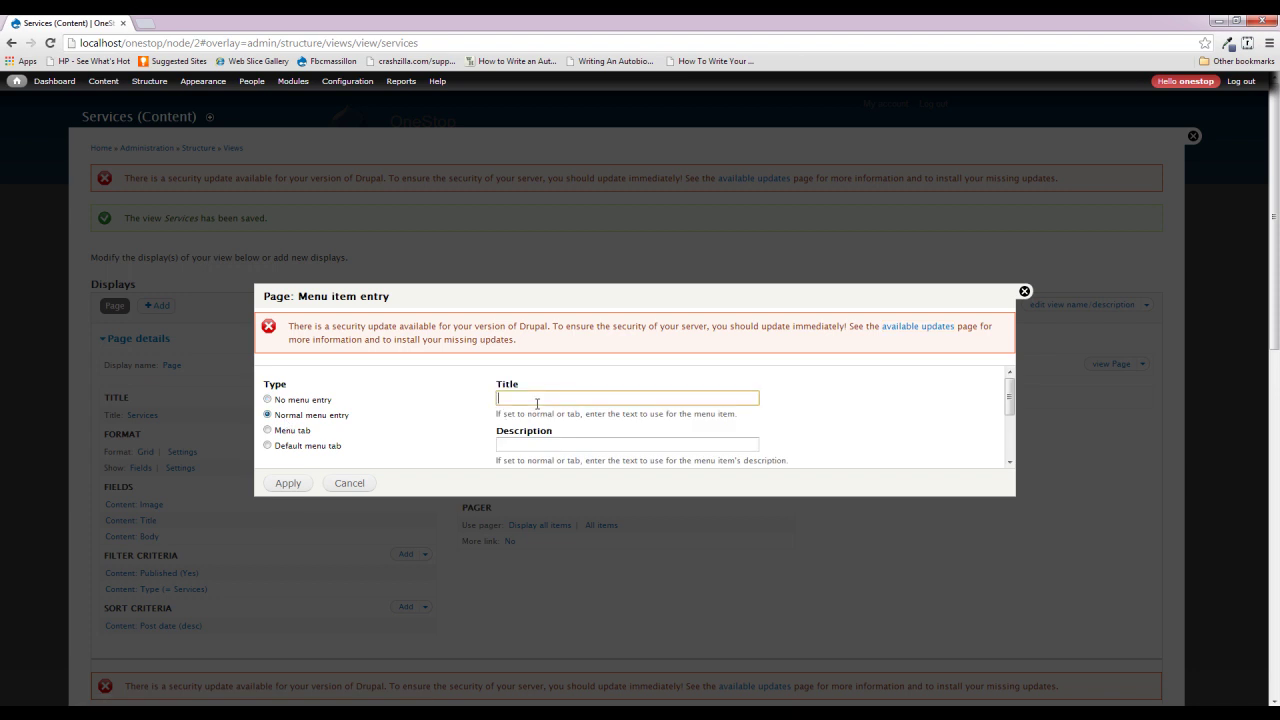
pyautogui.write('Services')
pyautogui.scroll(-1, 568, 416)
pyautogui.click(547, 430)
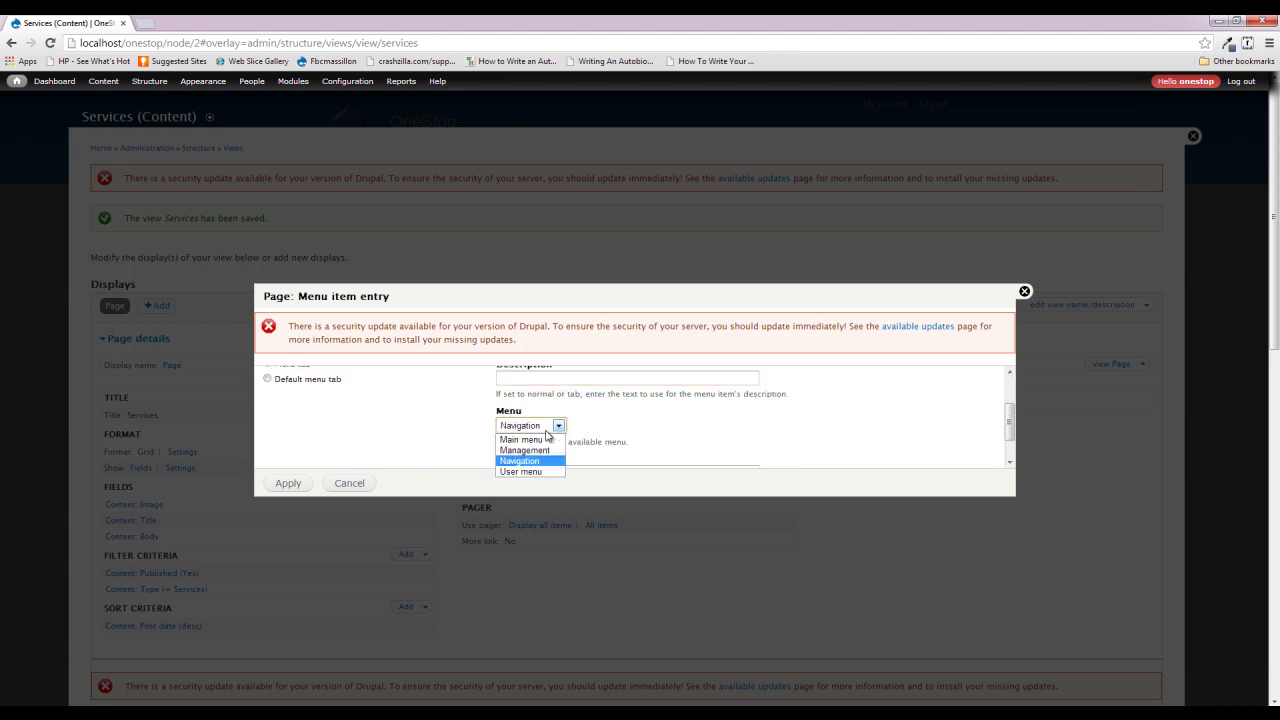
pyautogui.click(545, 440)
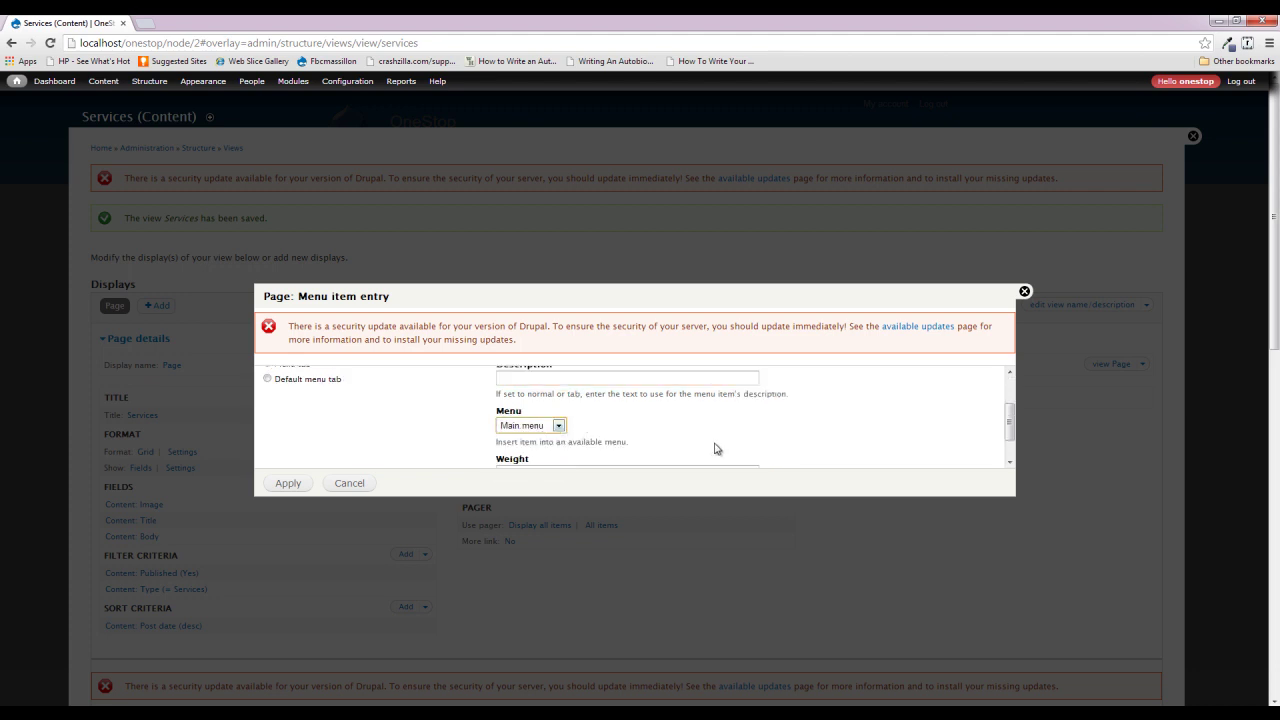
pyautogui.scroll(-1, 715, 448)
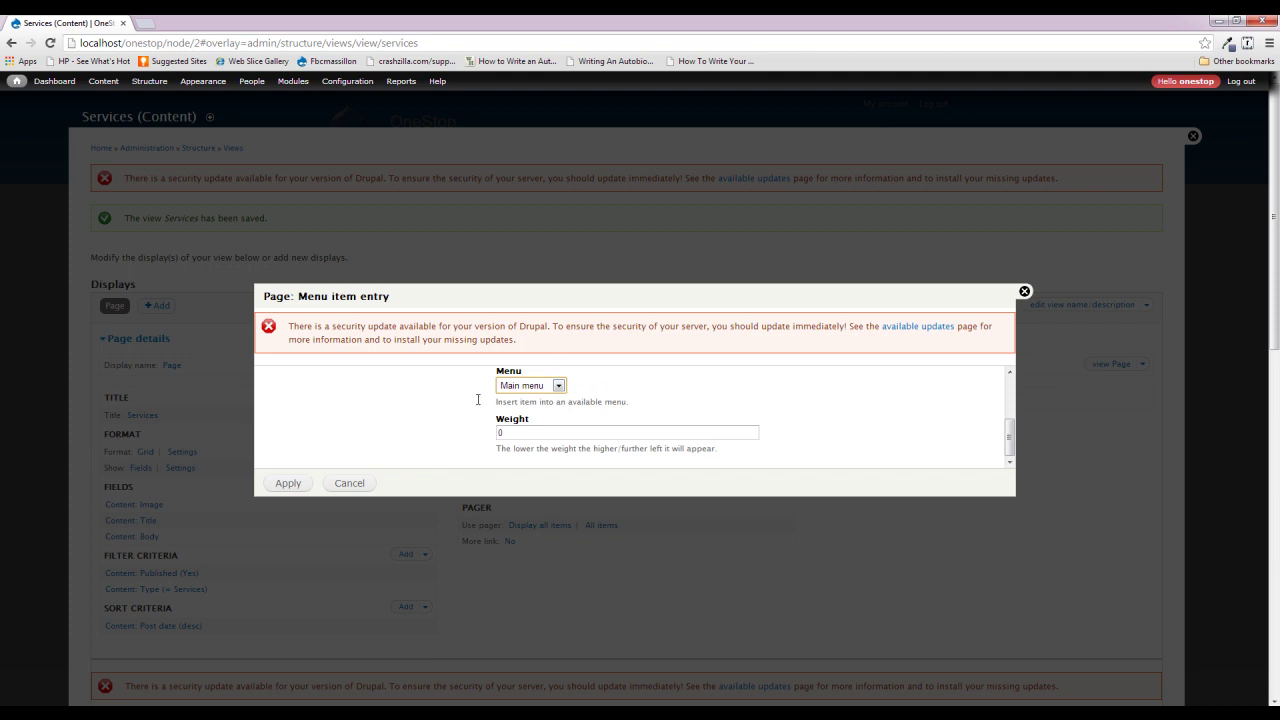
pyautogui.click(290, 485)
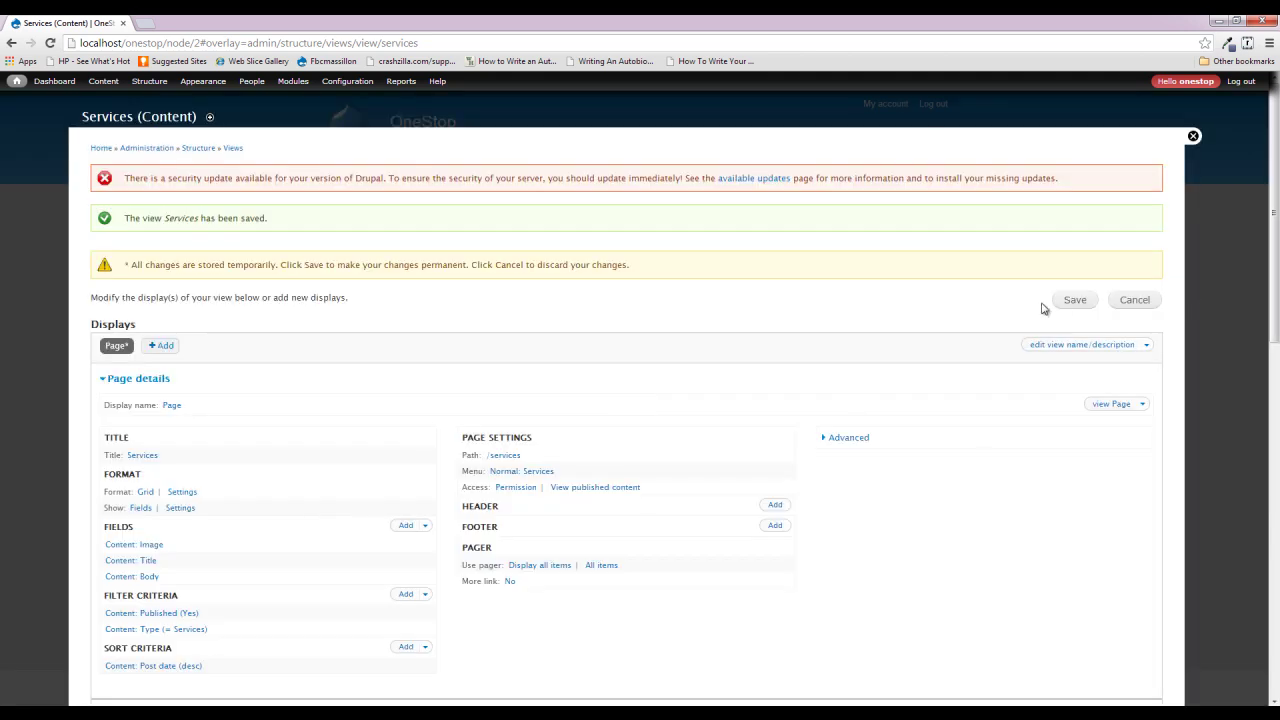
pyautogui.click(1068, 303)
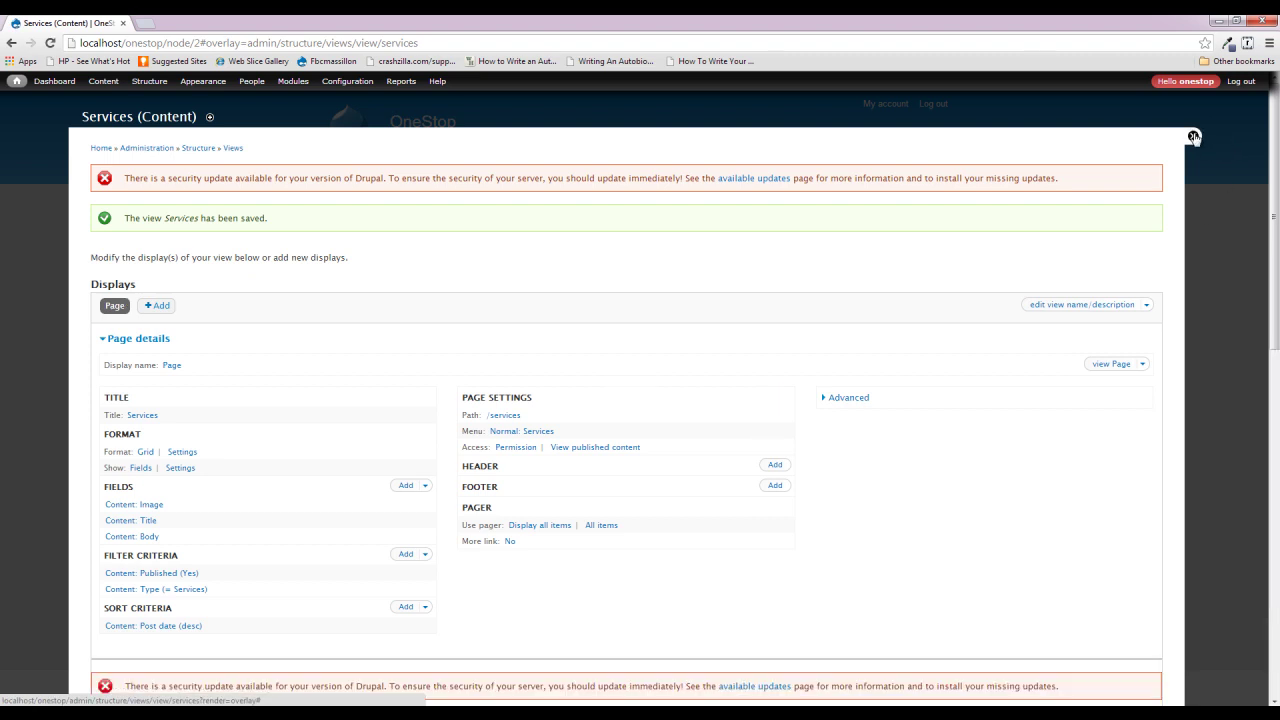
# Close the admin overlay and view the new Services page through its main-menu tab.
pyautogui.click(1193, 137)
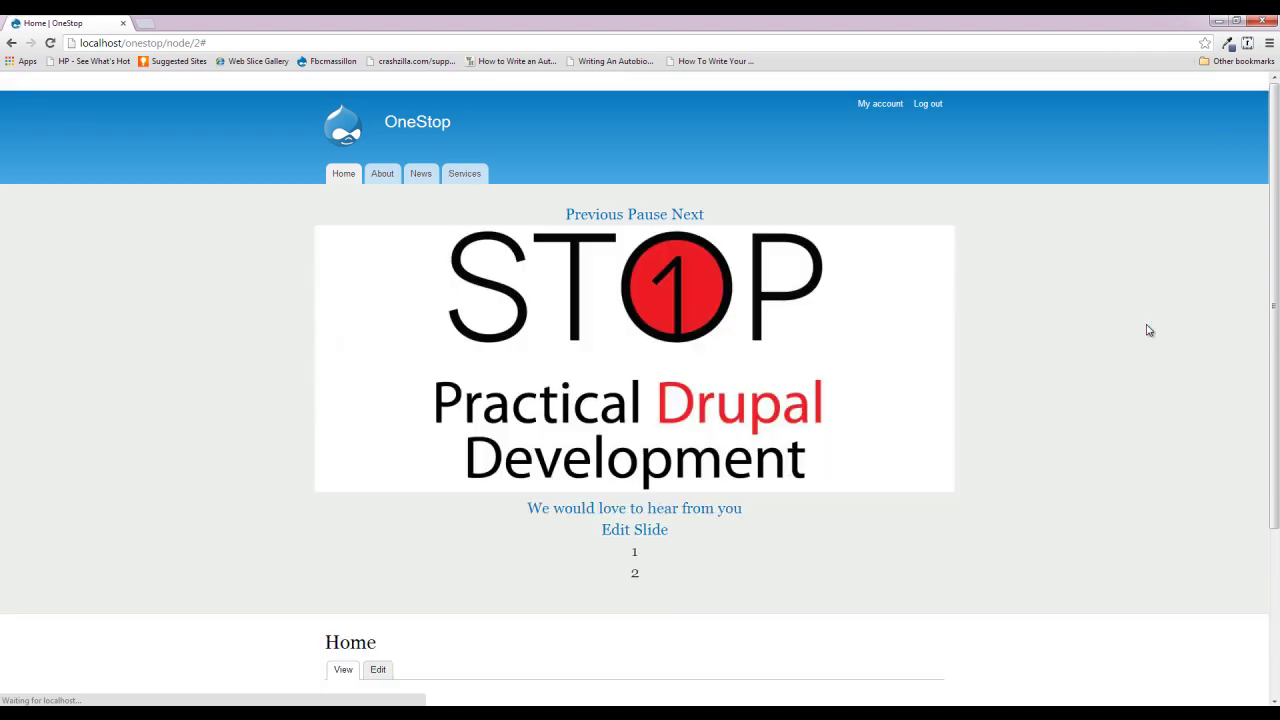
pyautogui.click(480, 178)
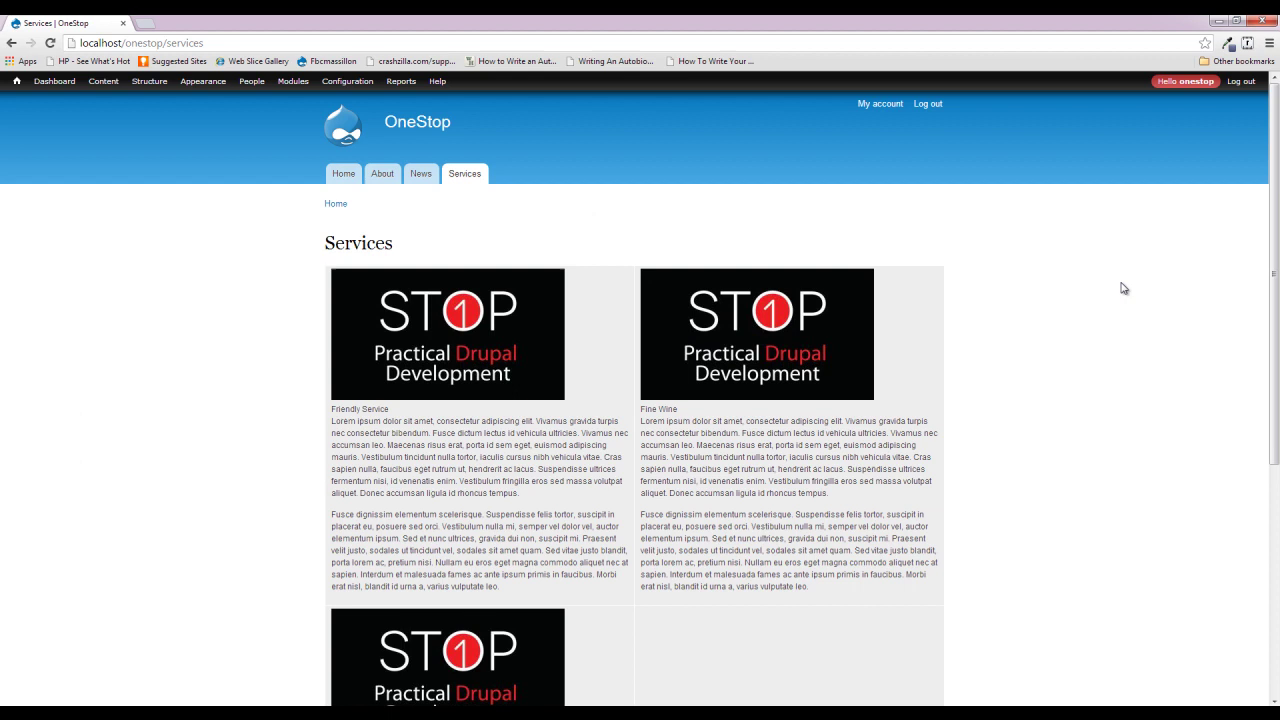
pyautogui.scroll(-4, 1105, 310)
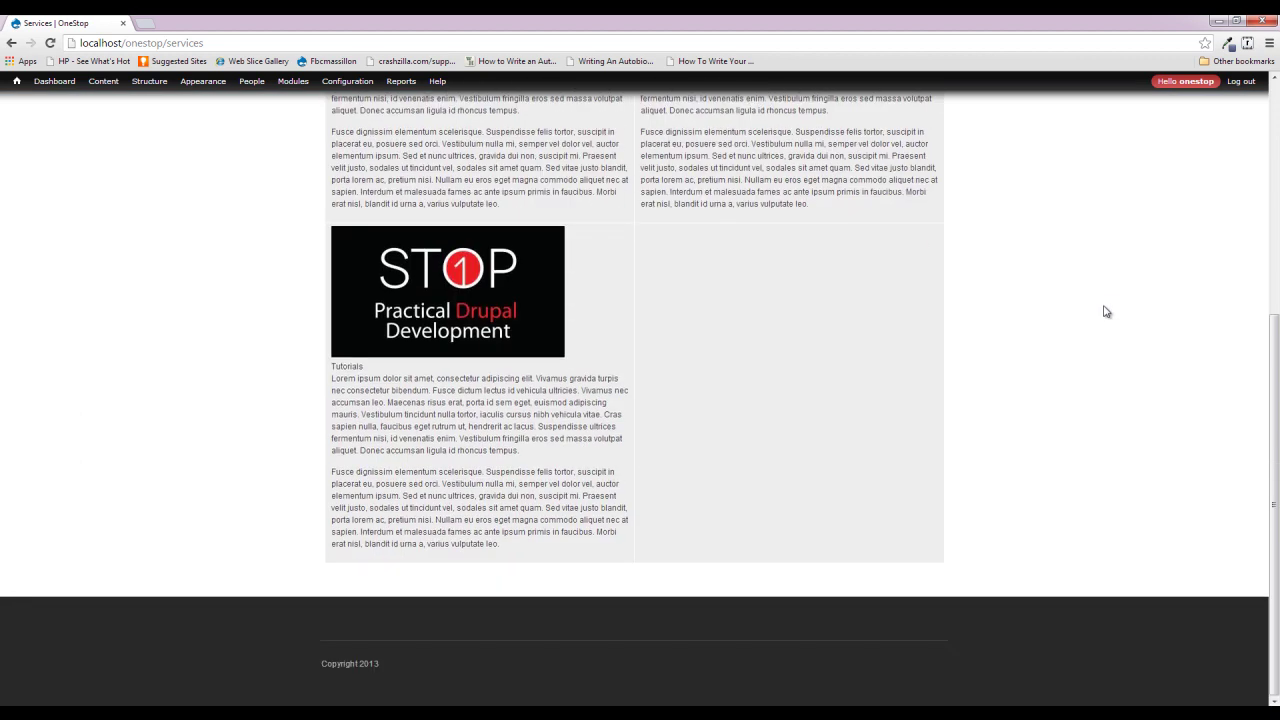
pyautogui.scroll(5, 1077, 398)
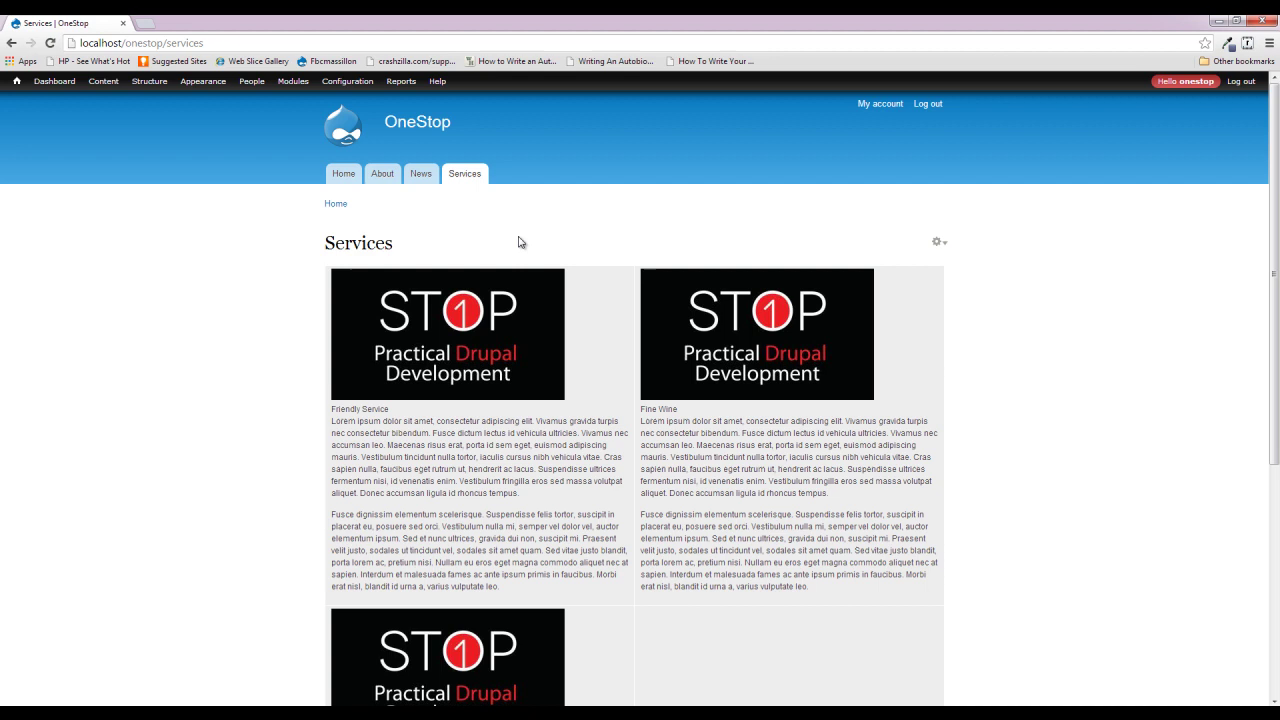
# Return to the OneStop Home page and look over its slideshow.
pyautogui.click(344, 181)
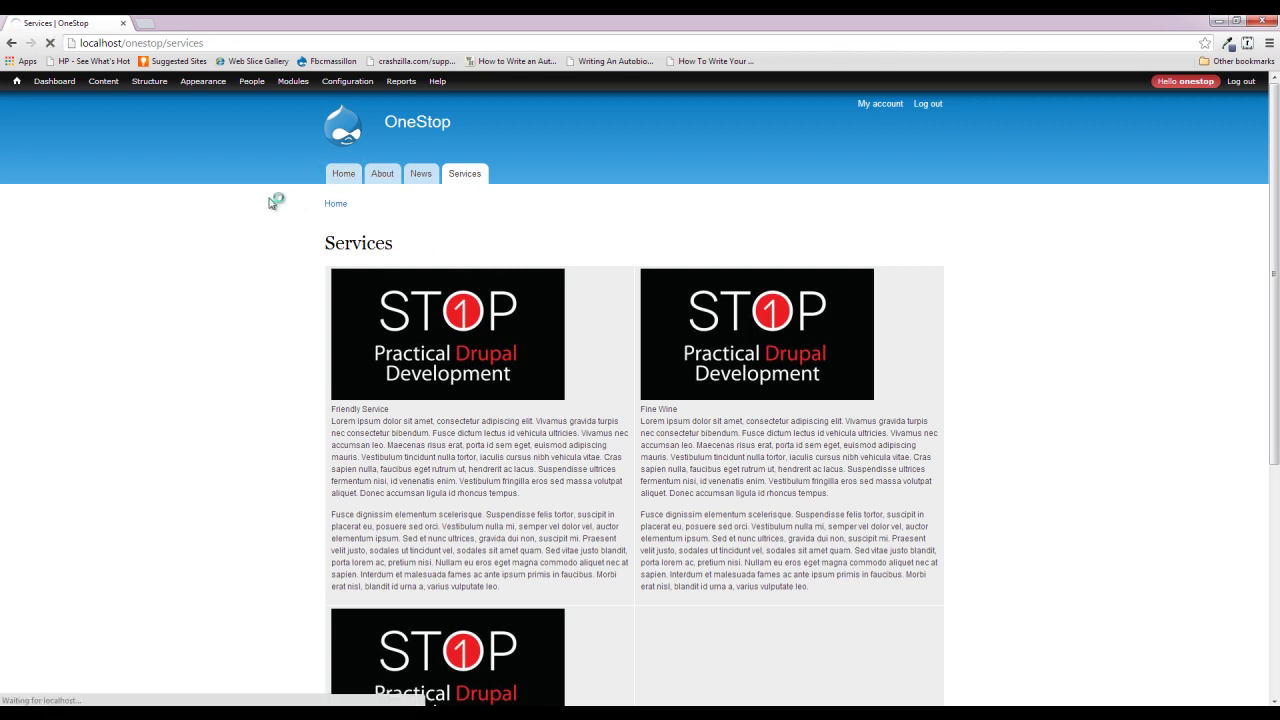
pyautogui.scroll(-2, 270, 203)
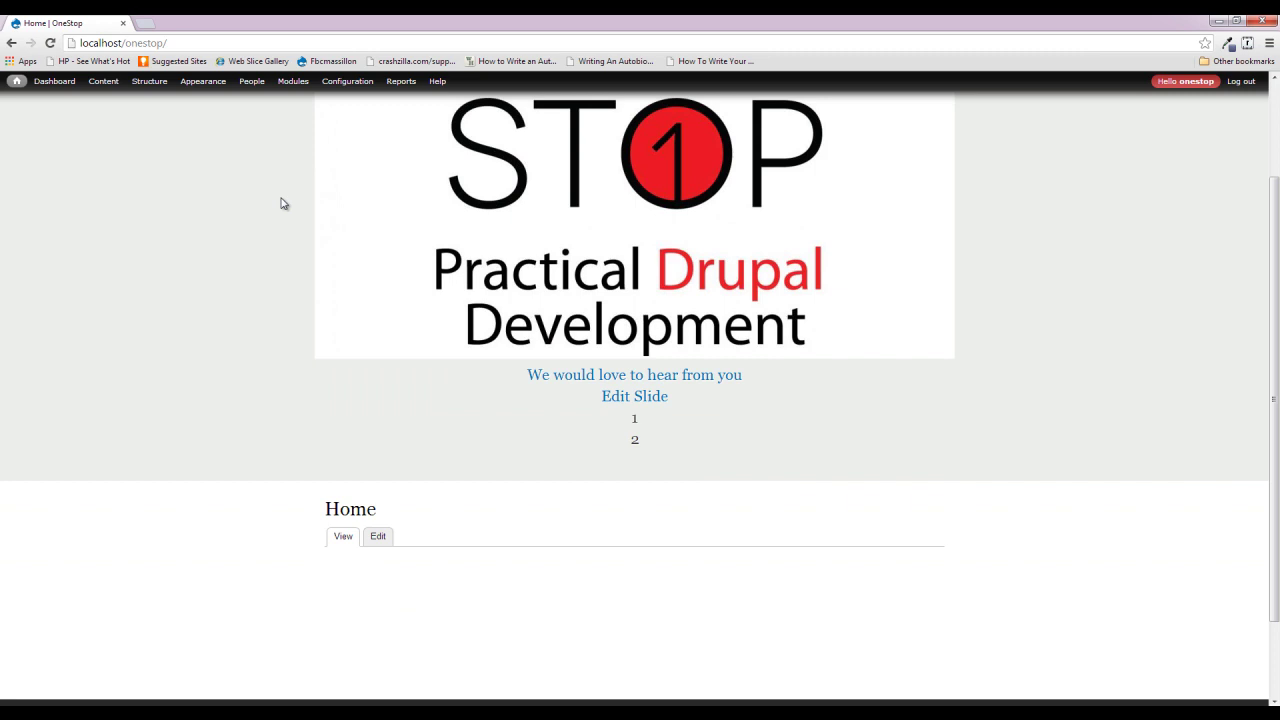
pyautogui.scroll(2, 281, 203)
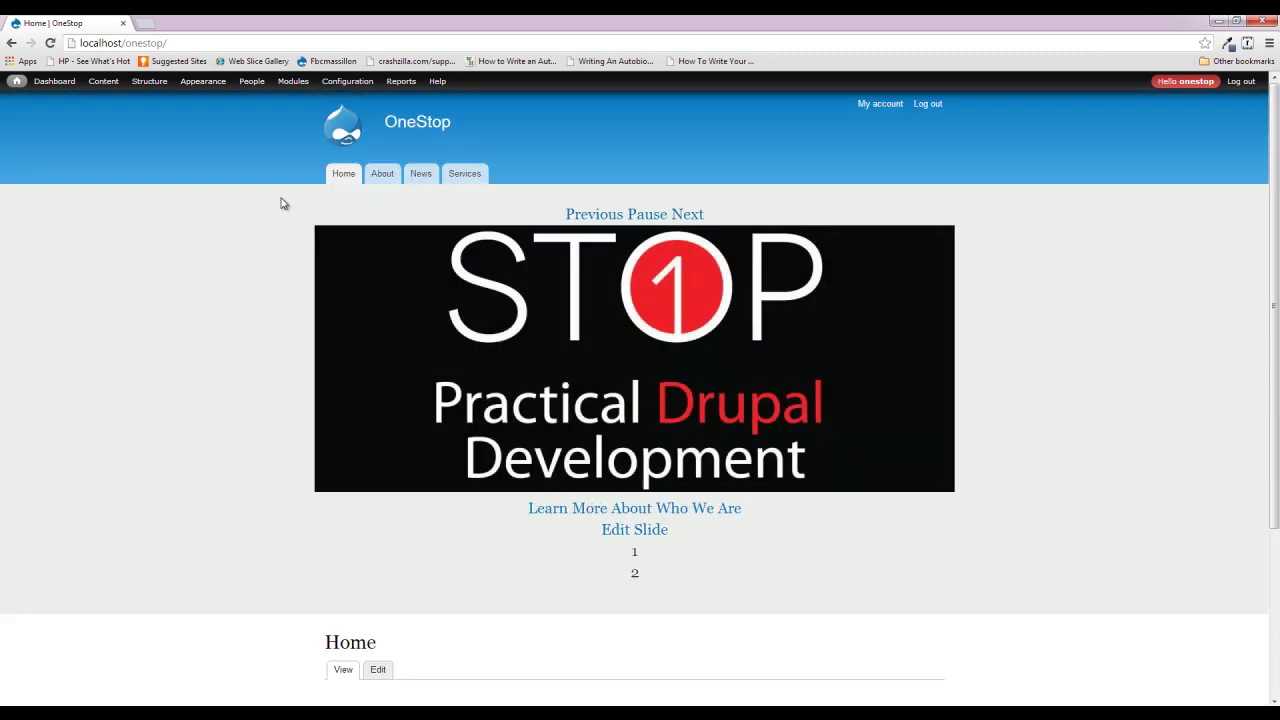
pyautogui.scroll(-2, 306, 202)
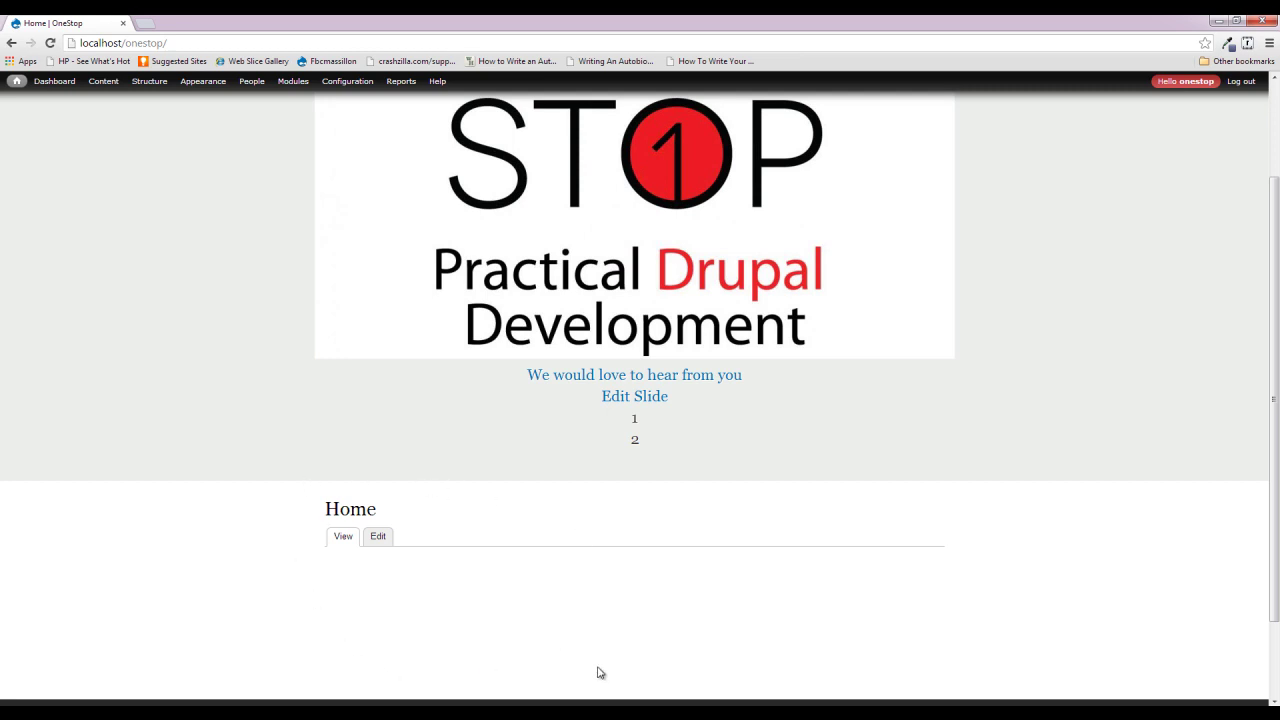
pyautogui.scroll(-1, 629, 640)
pyautogui.scroll(3, 630, 636)
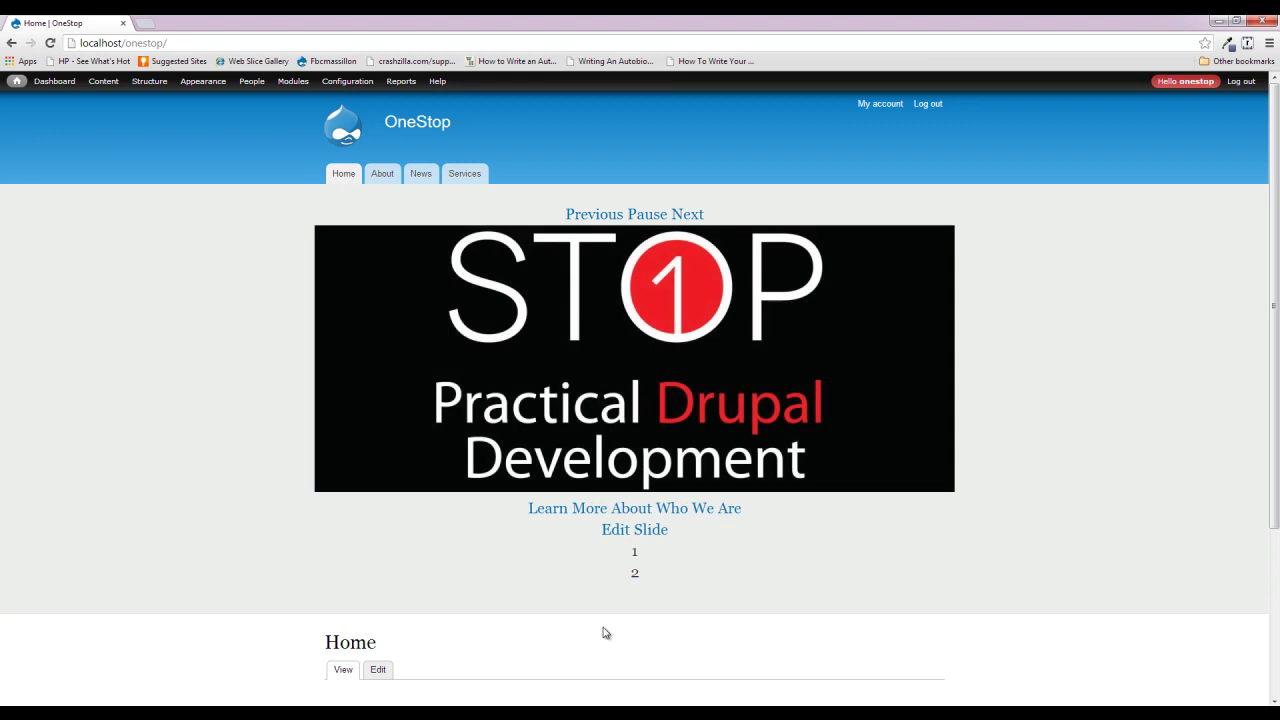
pyautogui.scroll(-3, 576, 594)
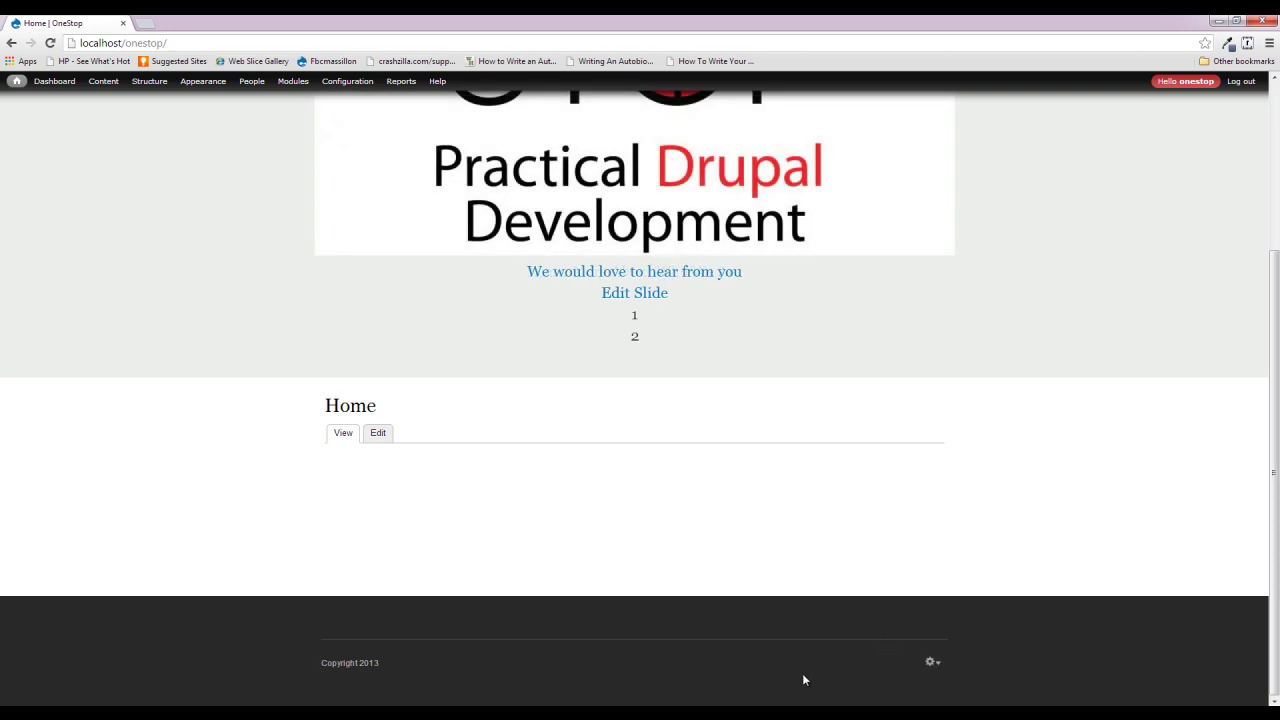
pyautogui.scroll(2, 591, 563)
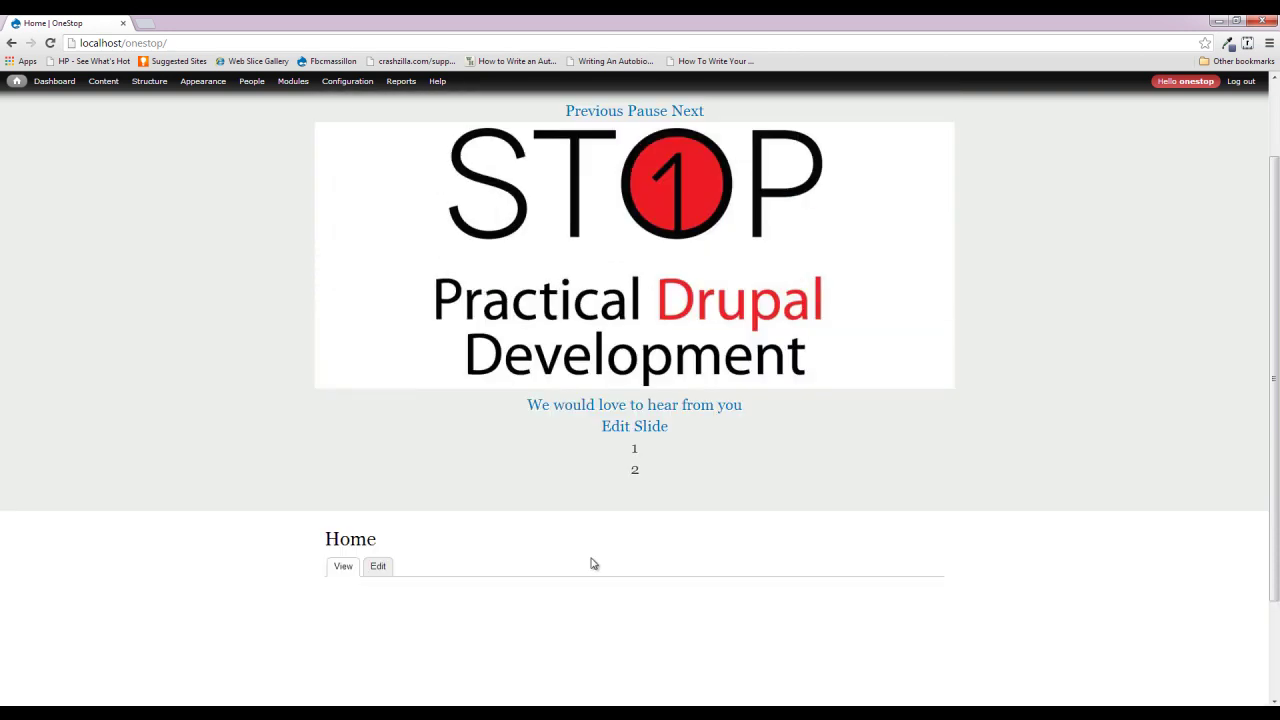